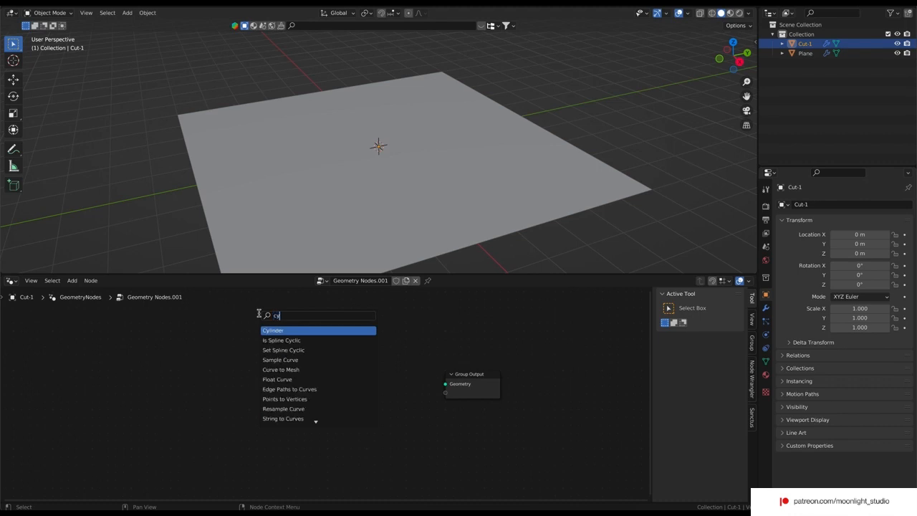
Add a Cylinder node to the Cut-1 node tree and place a duplicate of it directly below
key(Return)
click(153, 314)
scroll(238, 365, down, 2)
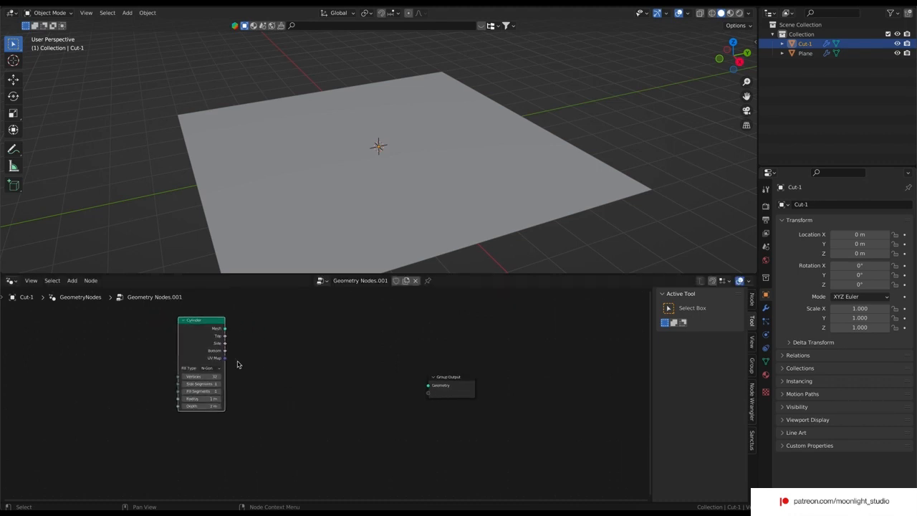
key(super+c)
key(super+v)
scroll(189, 323, down, 2)
drag(196, 307, 214, 424)
scroll(310, 407, up, 1)
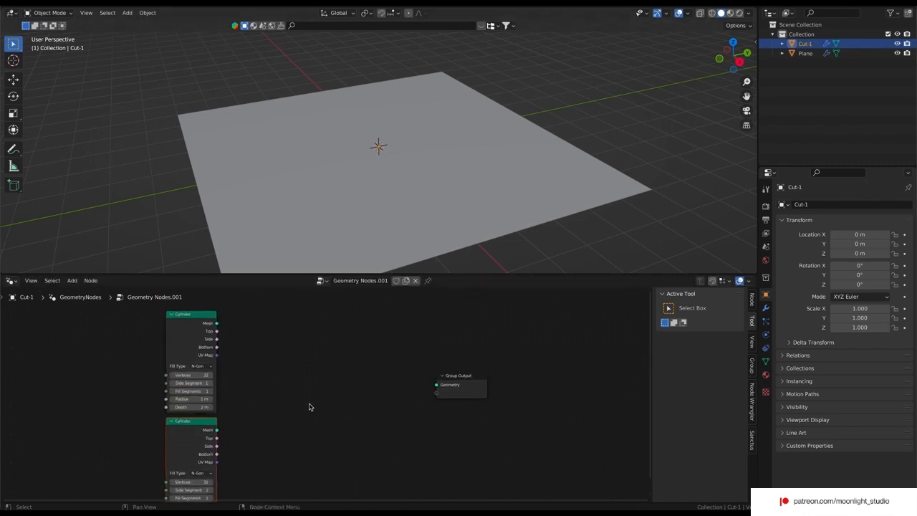
Add a Mesh Boolean node between the two Cylinder nodes and the Group Output
drag(479, 382, 434, 418)
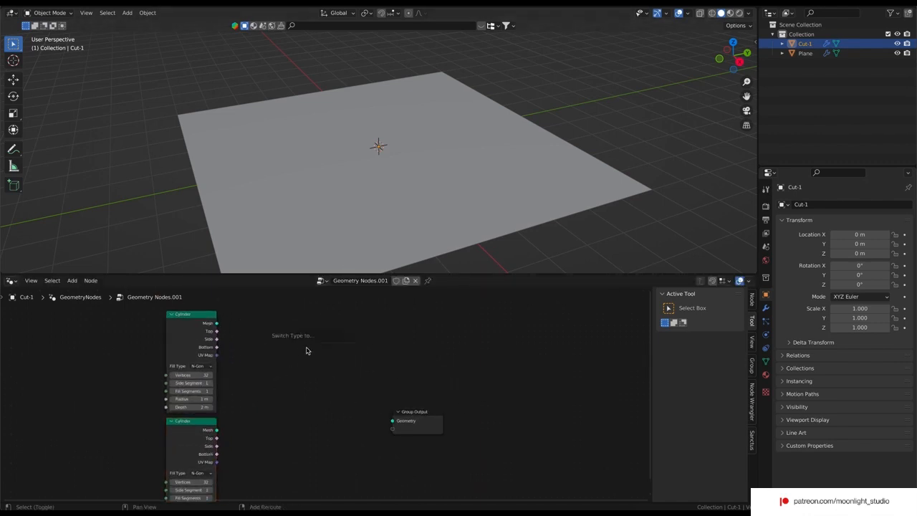
key(shift+a)
text(boo)
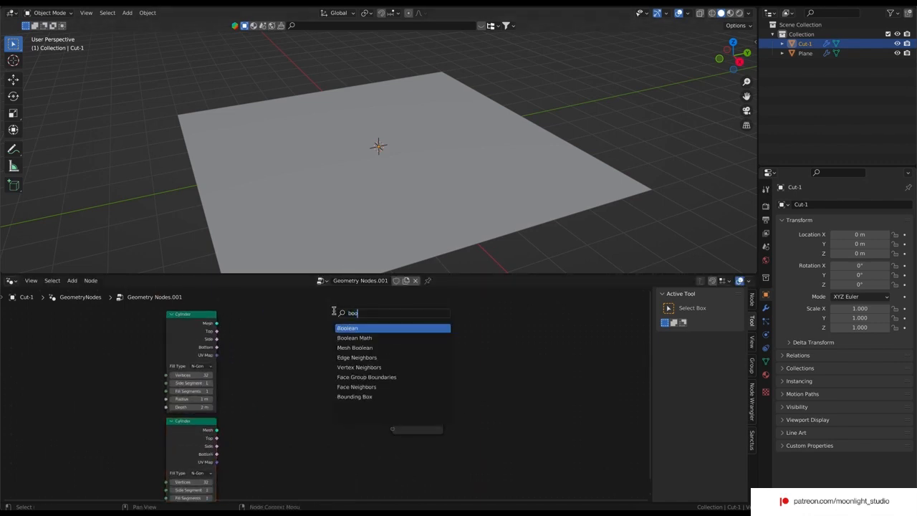
click(385, 348)
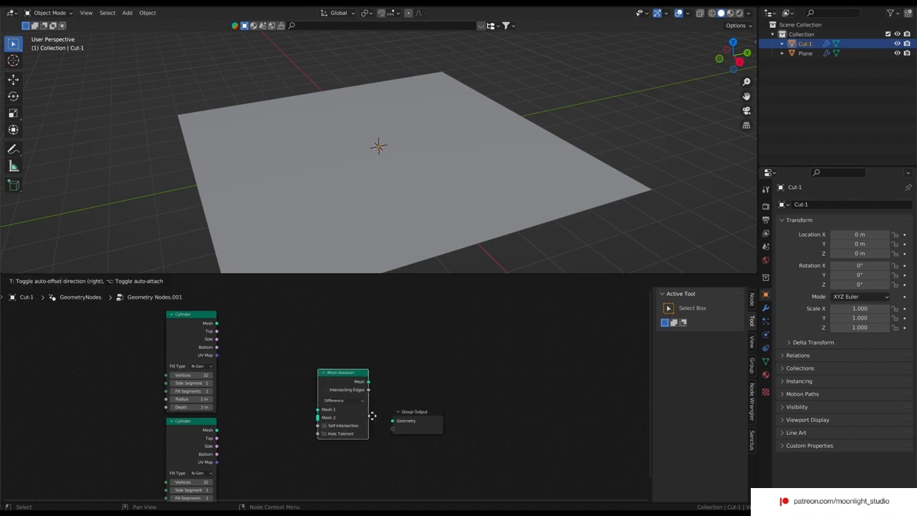
click(435, 412)
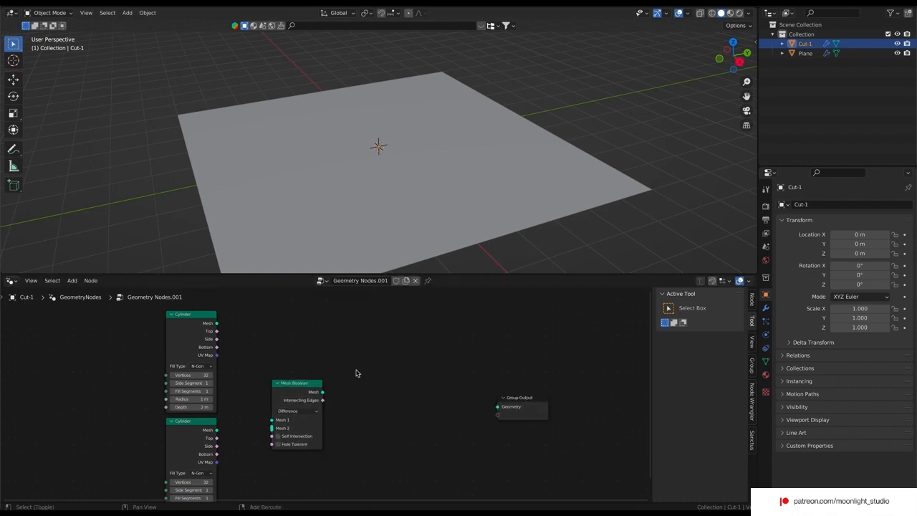
key(shift+a)
text(jo)
key(BackSpace)
key(BackSpace)
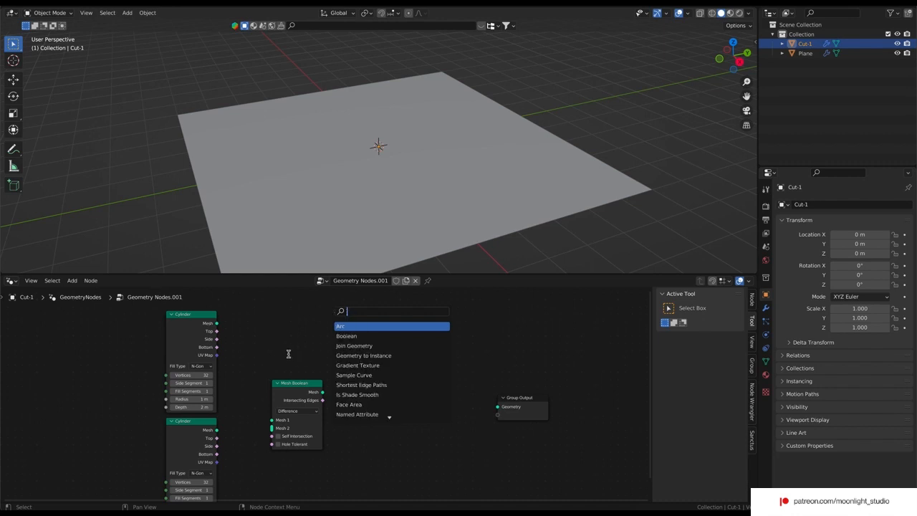
key(Escape)
Connect the Mesh Boolean mesh to the Group Output and set the upper cylinder's vertices to 100
drag(326, 393, 497, 410)
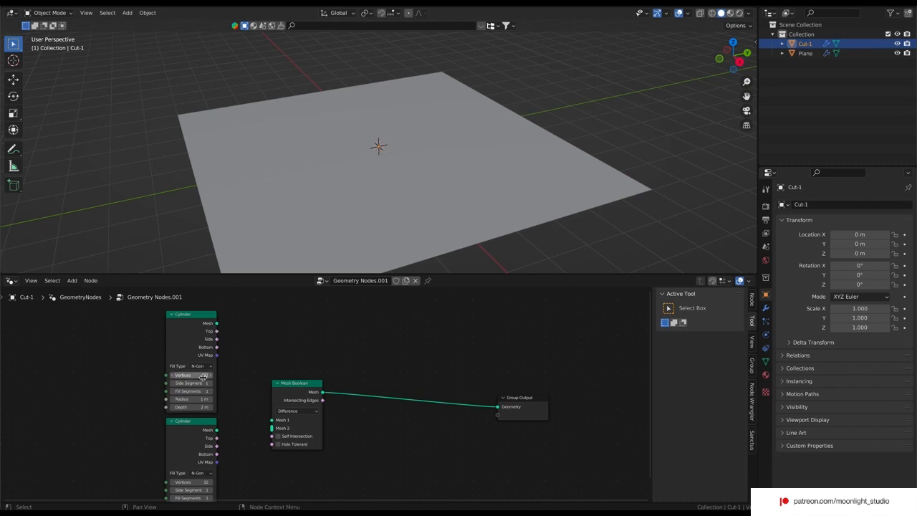
click(202, 375)
key(Return)
Connect the upper cylinder's mesh directly to the Group Output and apply Shade Smooth to the Cut-1 object
drag(216, 323, 497, 410)
scroll(423, 222, up, 6)
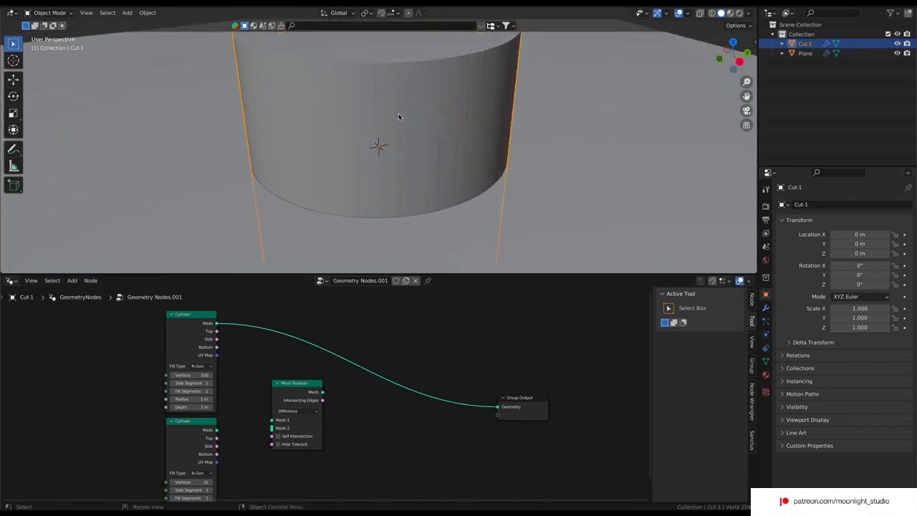
scroll(399, 116, down, 2)
right_click(417, 159)
click(373, 146)
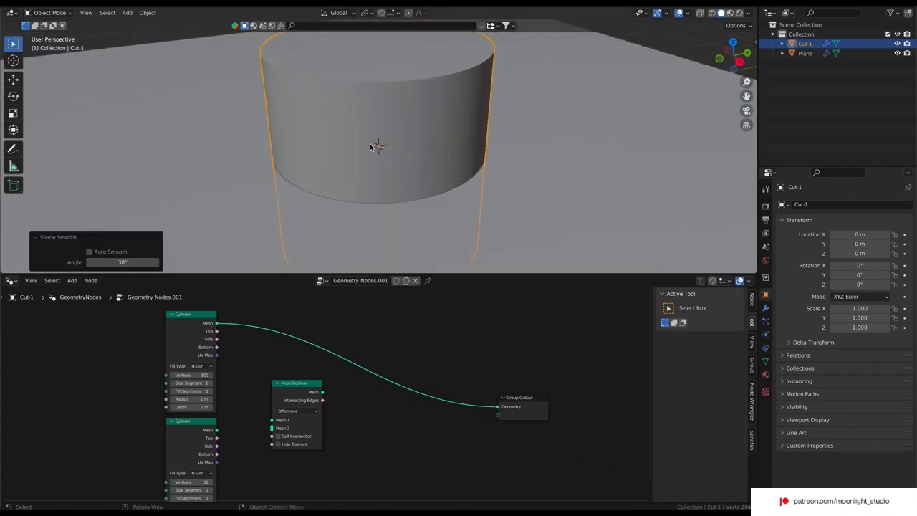
Insert a Set Shade Smooth node before the Group Output and feed it with the Mesh Boolean mesh
key(shift+a)
text(set sh)
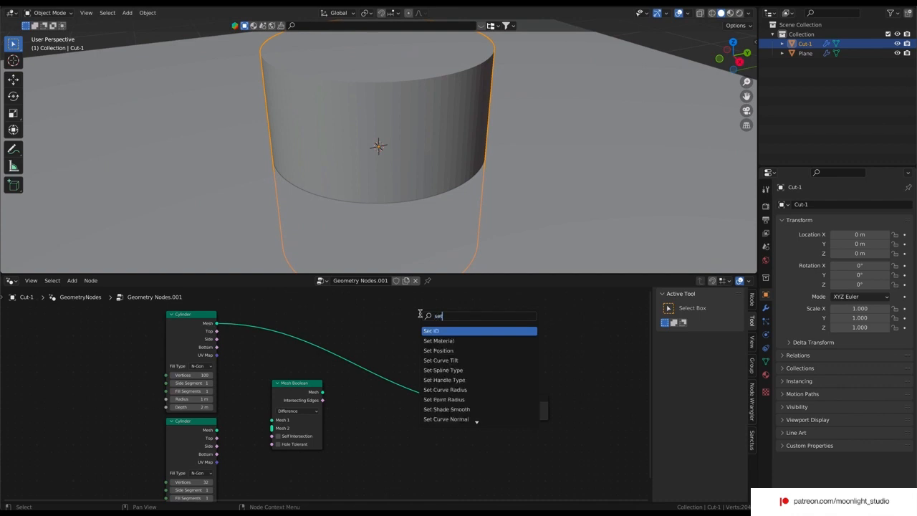
key(Return)
click(461, 412)
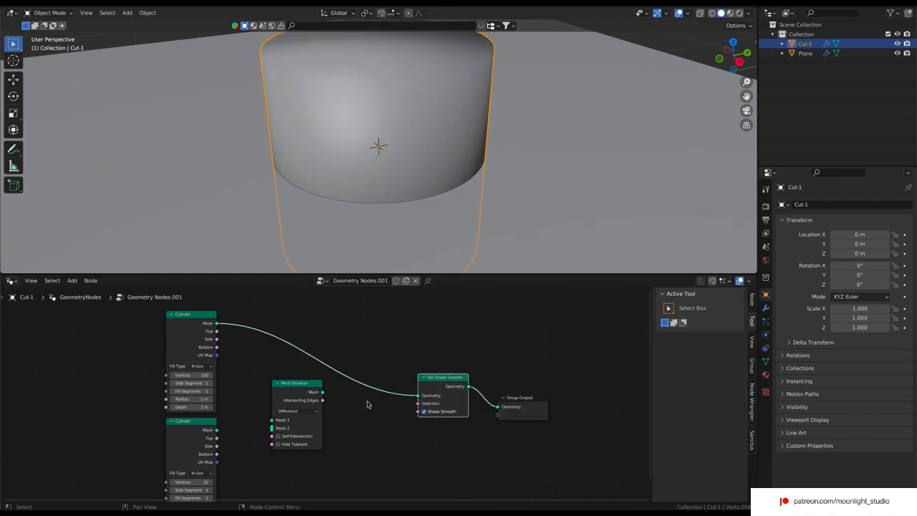
drag(323, 392, 419, 396)
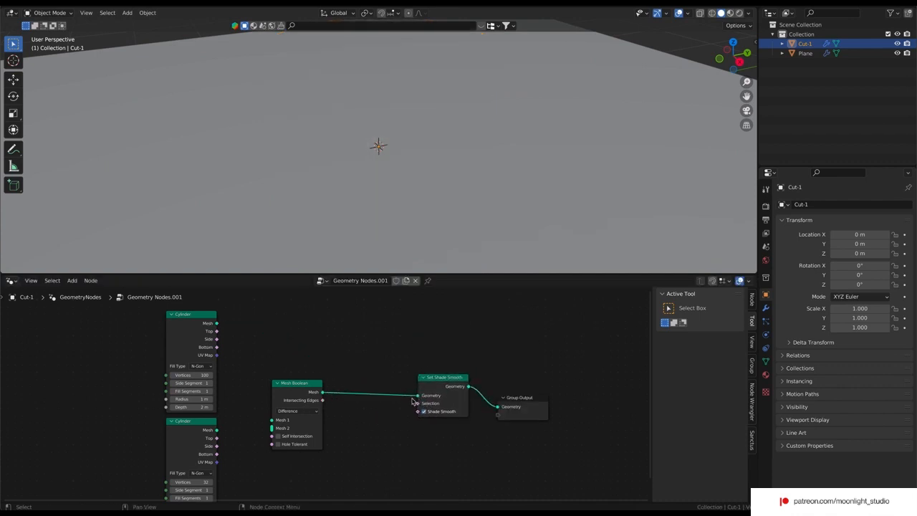
Shift the Mesh Boolean node closer to Set Shade Smooth and set the upper cylinder's radius to 0.5 m
drag(286, 390, 321, 374)
drag(217, 324, 278, 389)
click(207, 398)
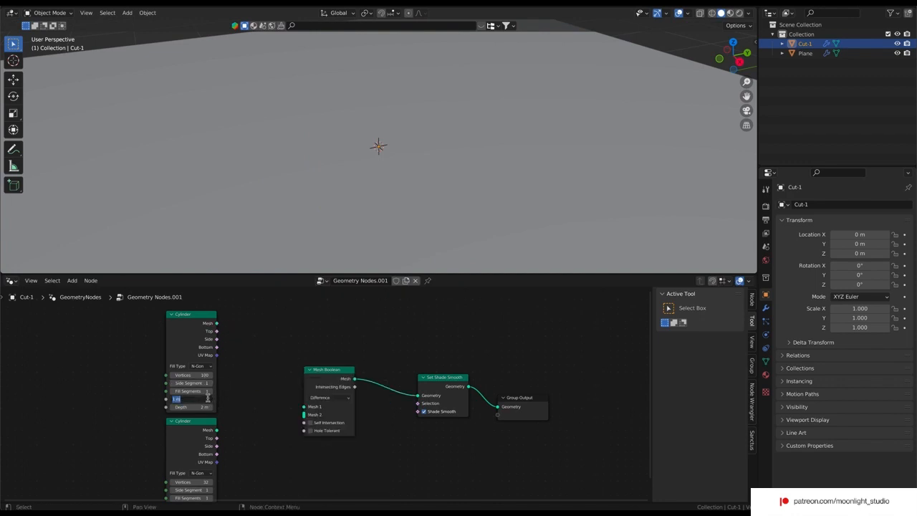
text(0.5)
key(Return)
Set the lower cylinder's vertices to 100 and its radius to 0.8 m
scroll(208, 398, down, 5)
scroll(208, 398, up, 4)
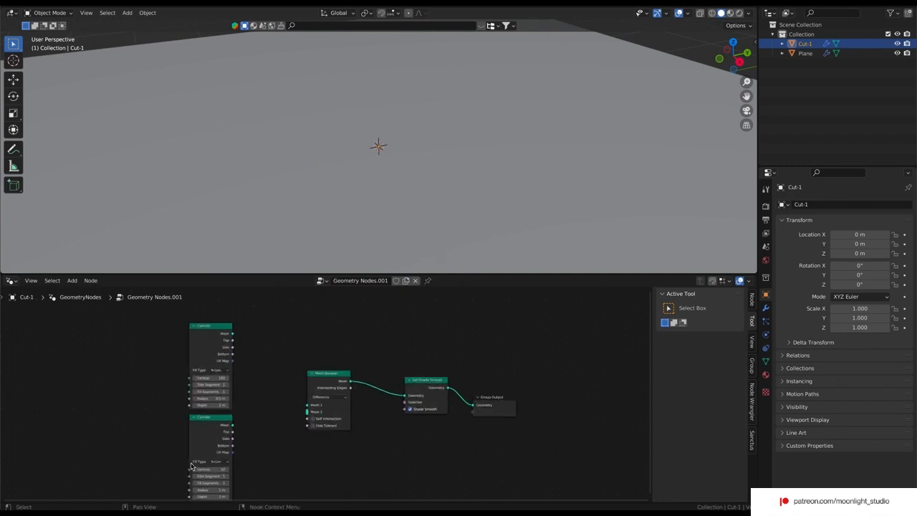
drag(648, 318, 620, 373)
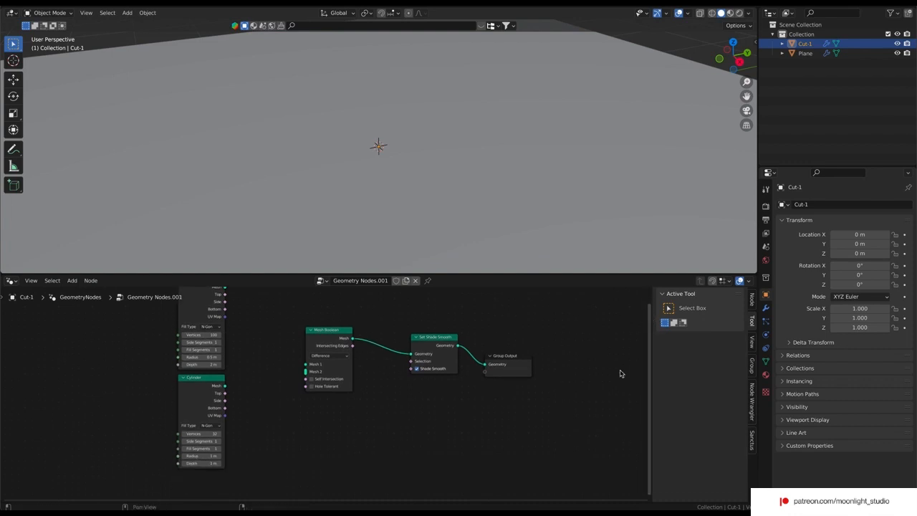
click(208, 434)
text(100)
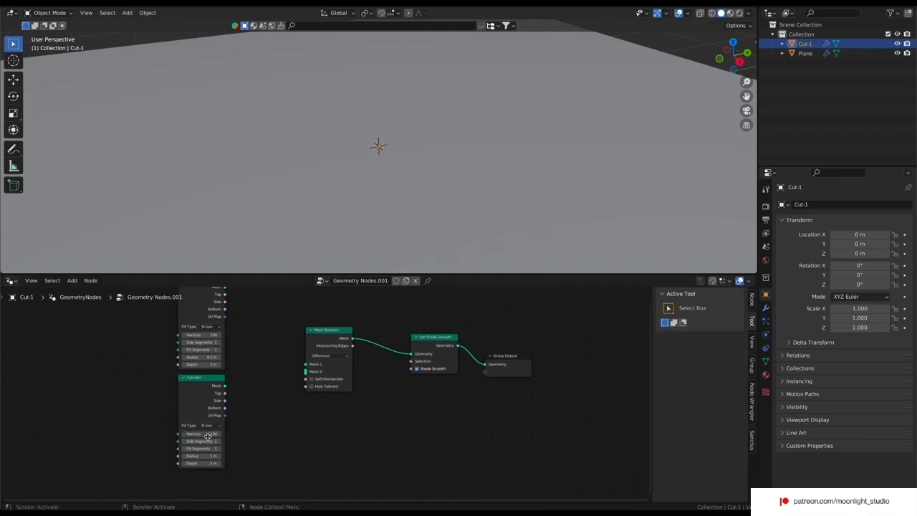
key(Return)
click(215, 456)
text(0.6)
key(Return)
scroll(360, 361, down, 1)
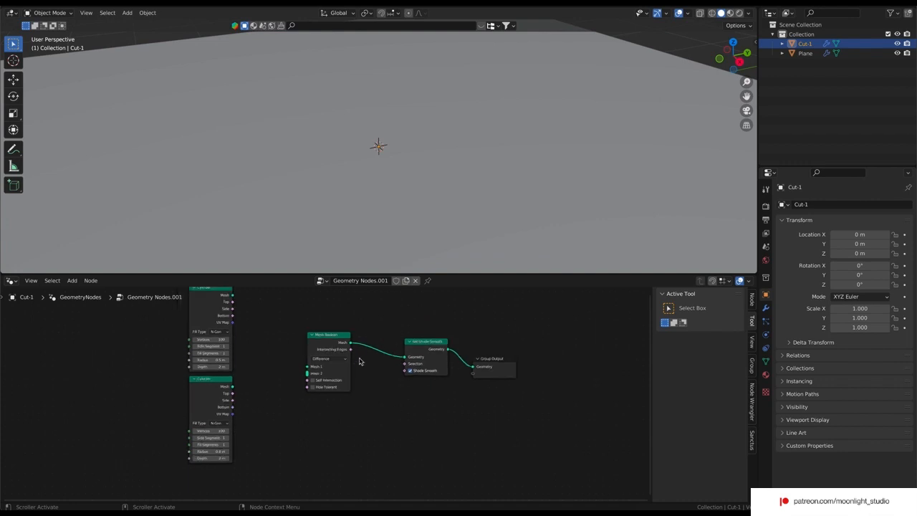
Connect the upper cylinder to Mesh 2 and the lower cylinder to Mesh 1 of the Mesh Boolean node
drag(232, 295, 307, 373)
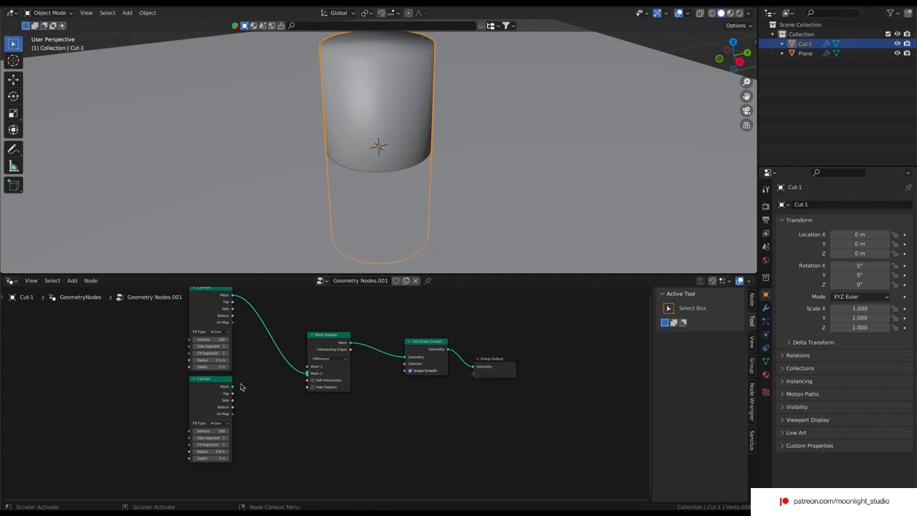
drag(233, 387, 307, 366)
scroll(467, 79, down, 2)
scroll(467, 79, up, 3)
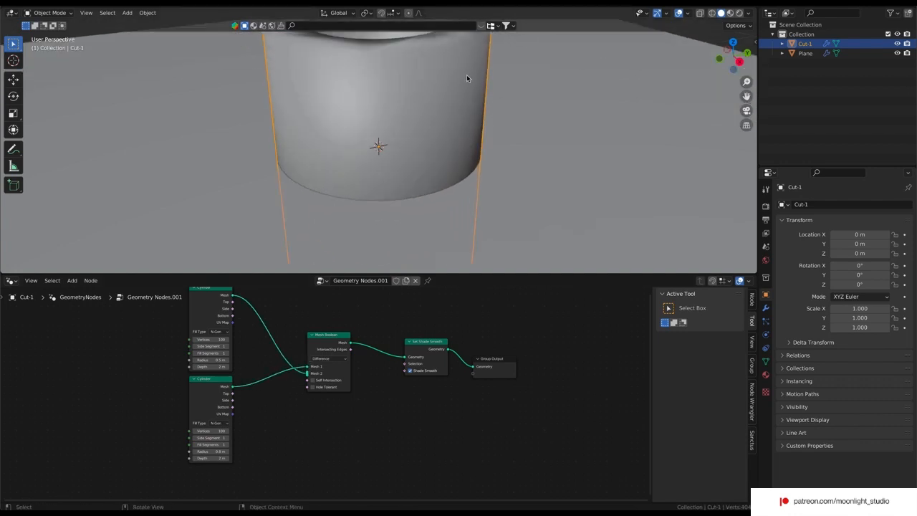
scroll(466, 77, down, 4)
Detach the Set Shade Smooth node so that the Mesh Boolean feeds the Group Output directly
mouse_move(405, 357)
mouse_down()
mouse_move(476, 368)
mouse_move(428, 384)
mouse_up()
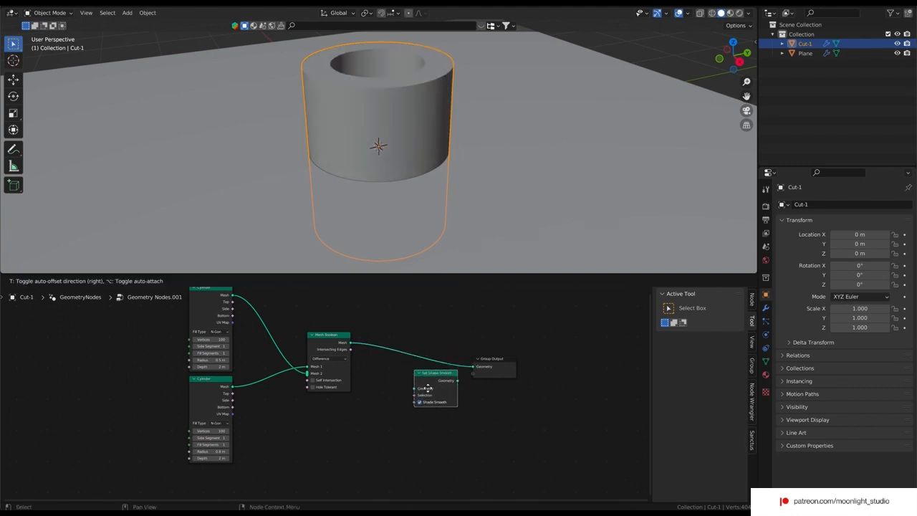
scroll(611, 55, up, 1)
mouse_move(731, 55)
mouse_down()
mouse_move(729, 90)
mouse_move(726, 57)
mouse_up()
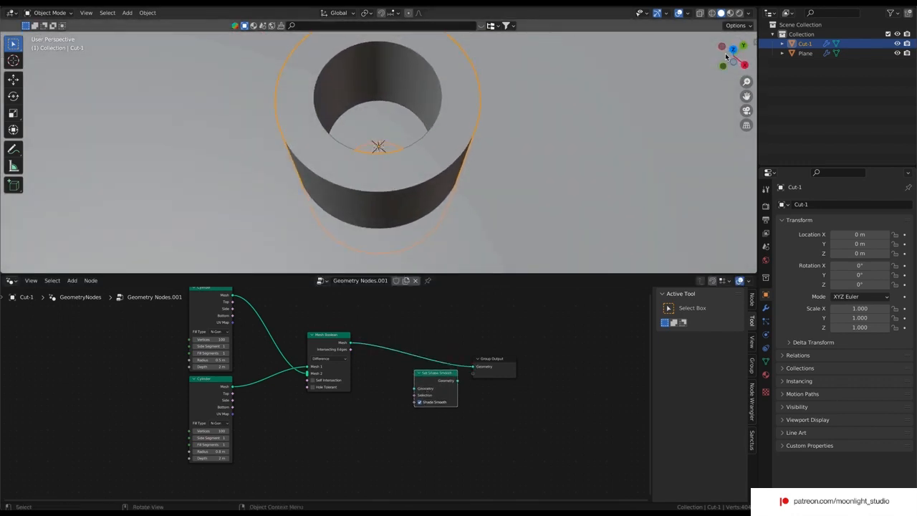
Remove the Geometry Nodes modifier from the Plane object
click(805, 53)
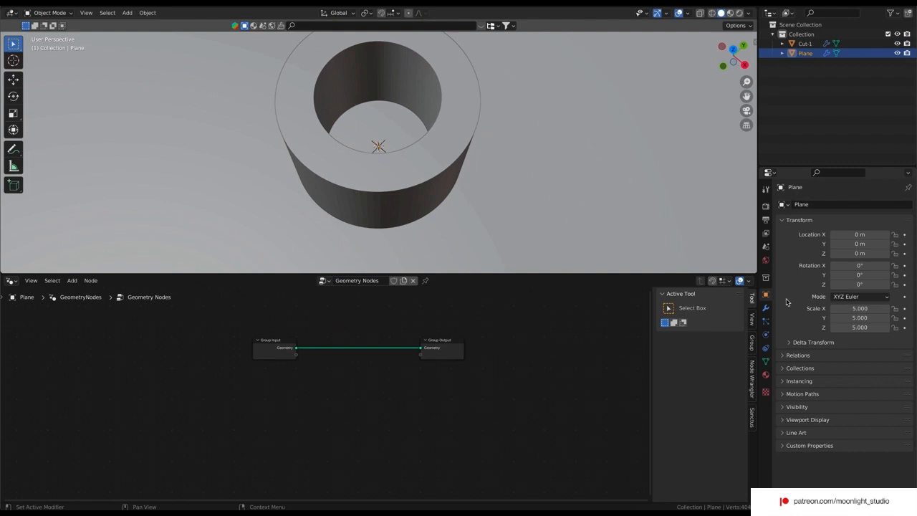
click(765, 307)
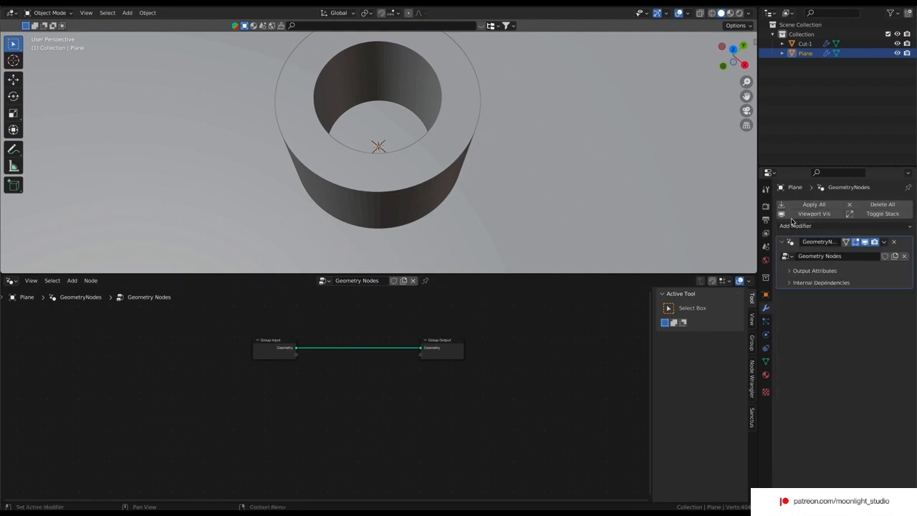
click(794, 224)
click(892, 242)
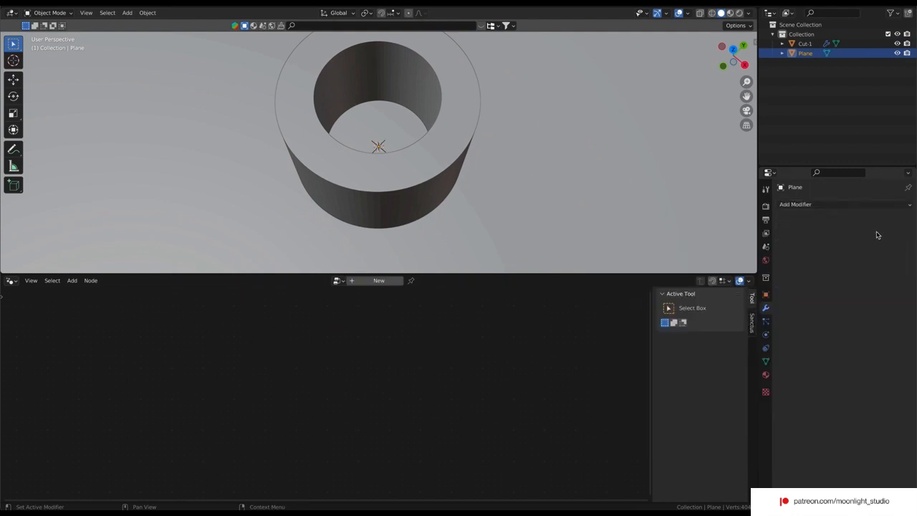
Add a Boolean modifier in Difference mode to the Plane with Cut-1 as its object
click(828, 208)
click(750, 251)
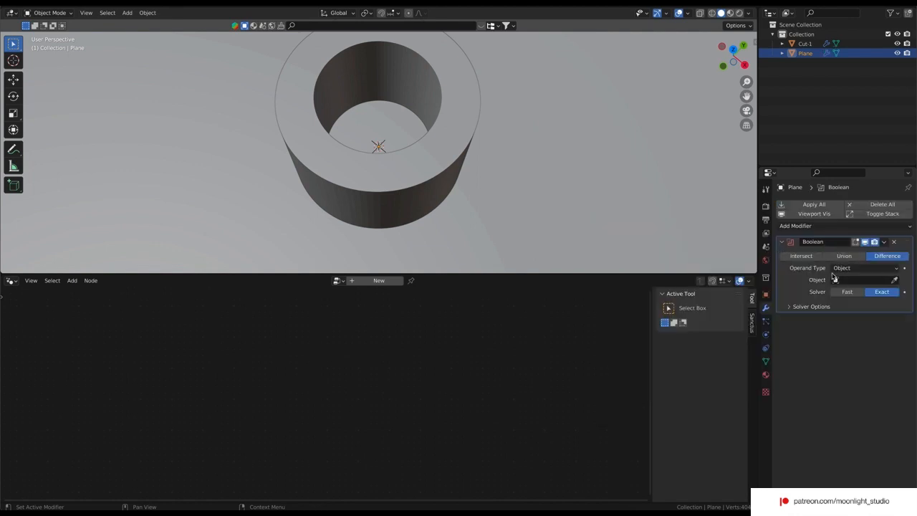
click(835, 279)
click(817, 293)
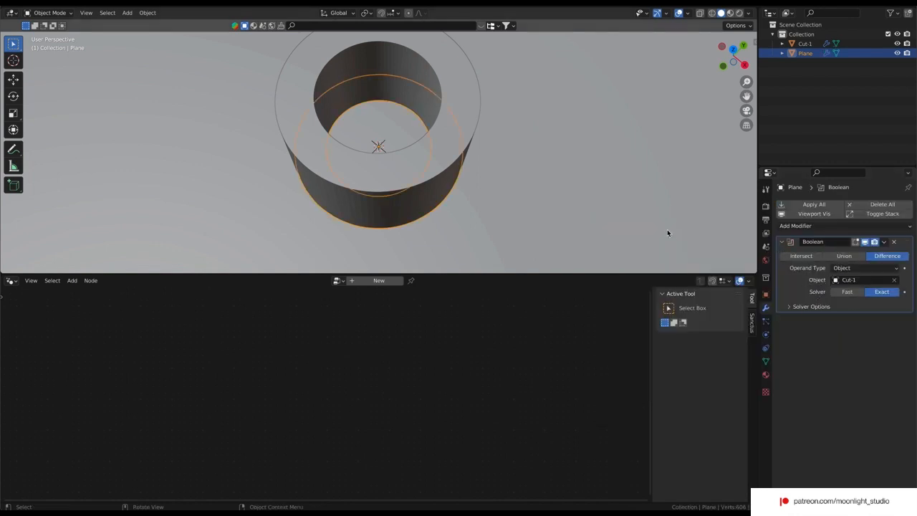
Hide the Cut-1 object in the viewport and disable it in renders
click(897, 44)
click(907, 44)
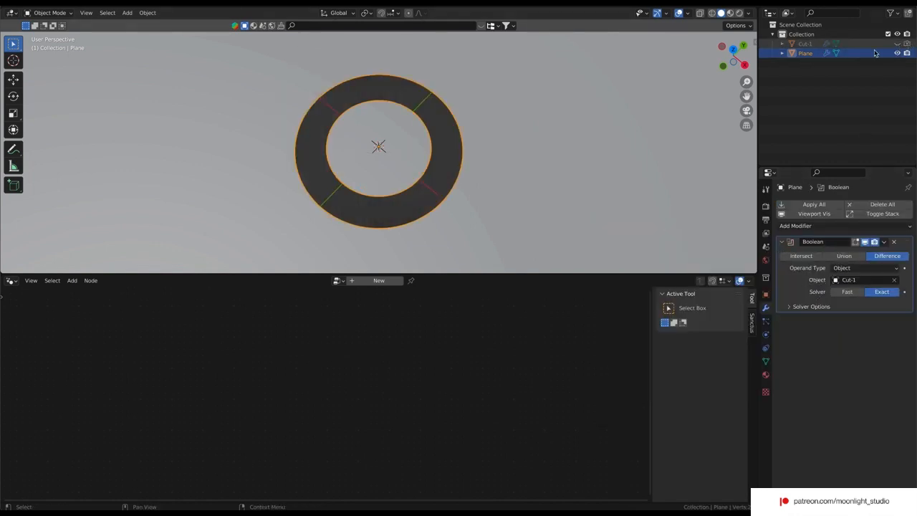
scroll(670, 162, down, 1)
drag(731, 63, 737, 18)
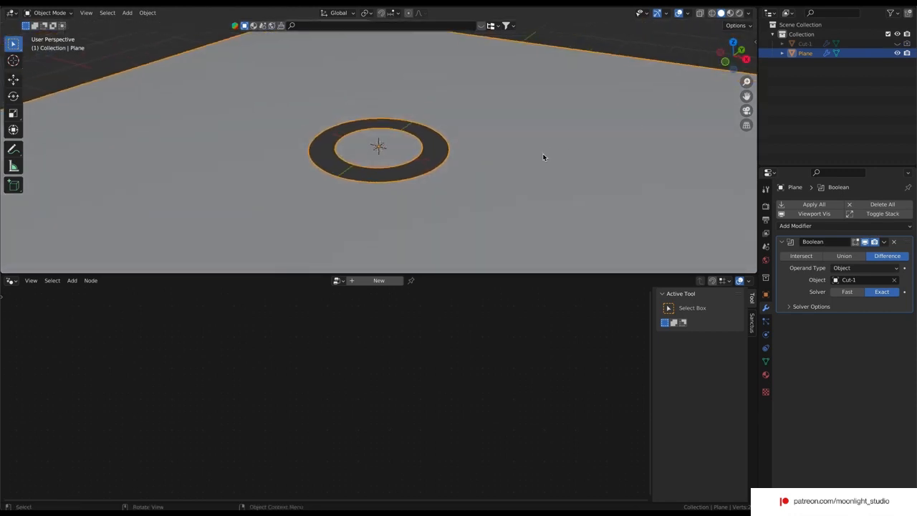
Paste a copy of the Cut-1 ring object into the scene
click(835, 81)
key(ctrl+v)
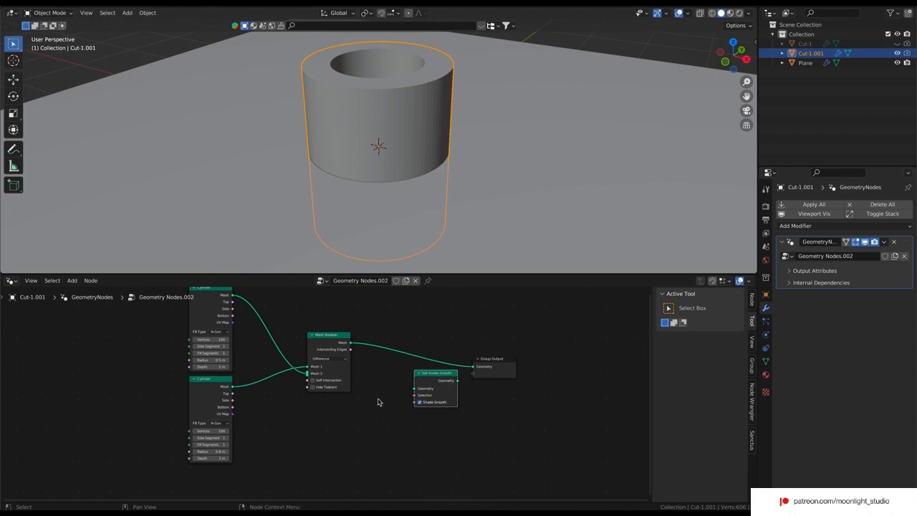
In the copied ring's node tree, set the upper cylinder's radius to 0.9 m and the lower cylinder's to 1.2 m
middle_drag(519, 328, 542, 342)
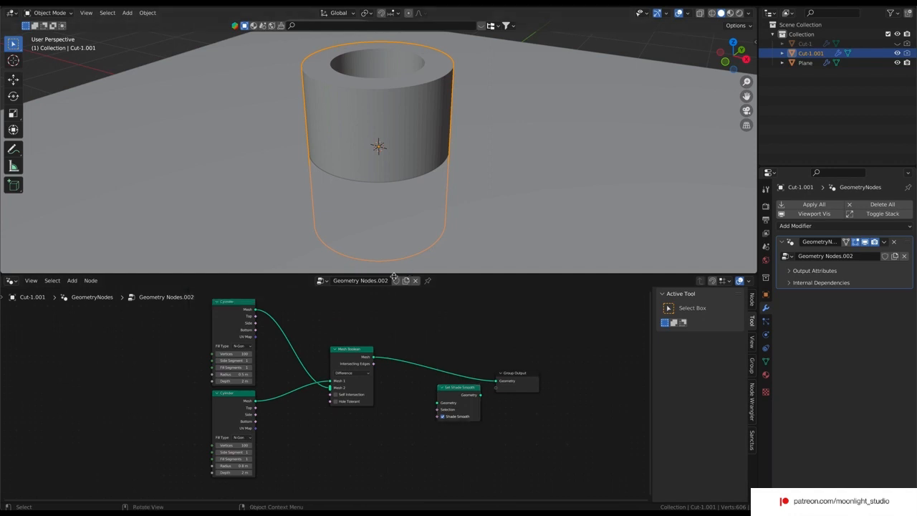
double_click(243, 376)
key(Return)
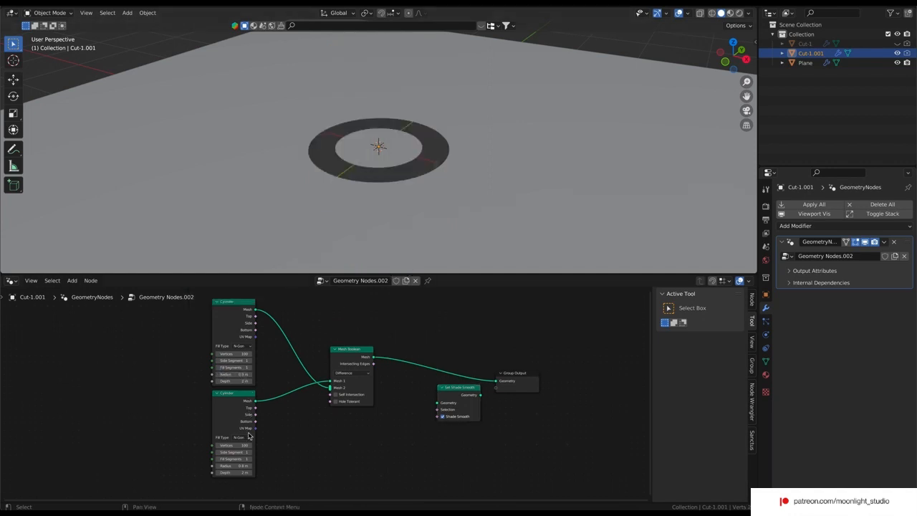
double_click(243, 466)
text(1.2)
key(Return)
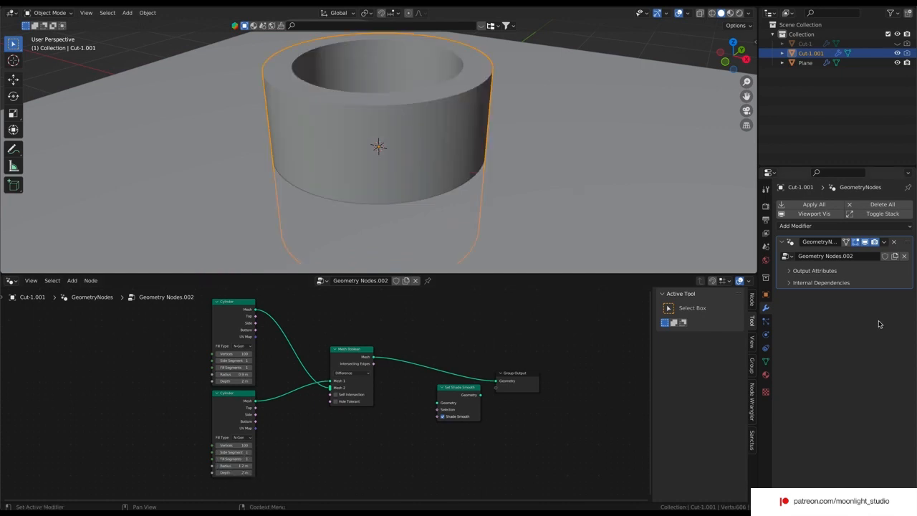
Collapse the copied ring's Geometry Nodes modifier and rename the object as Cut-2
click(809, 247)
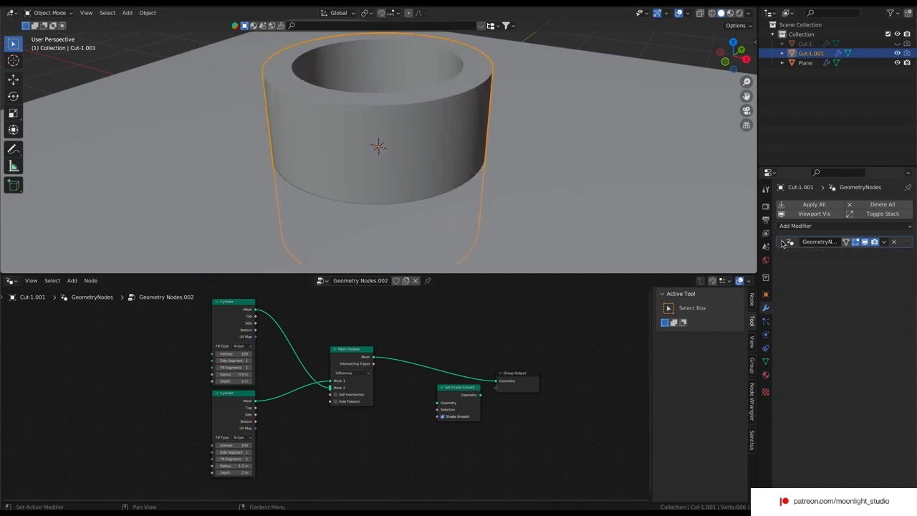
double_click(810, 53)
text(c)
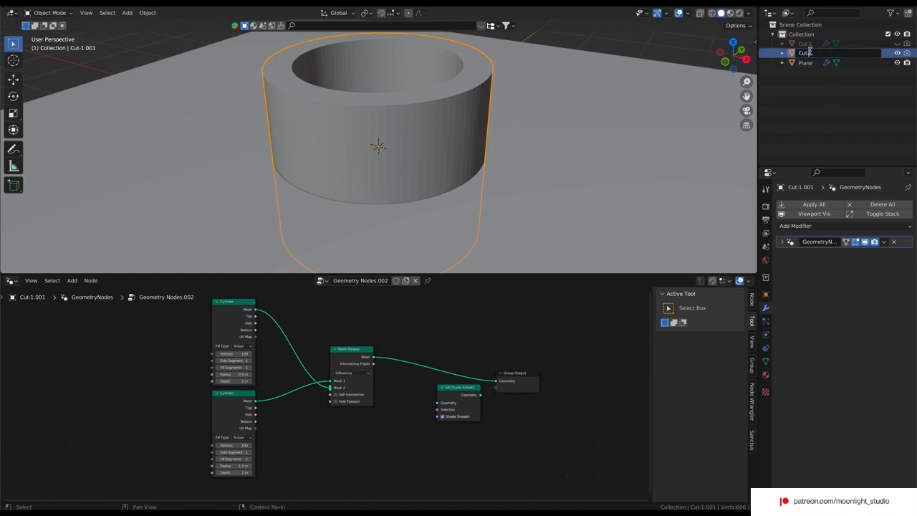
text(ut-2)
key(Return)
Add a second Boolean modifier in Difference mode to the Plane with Cut-2 as its object
click(805, 62)
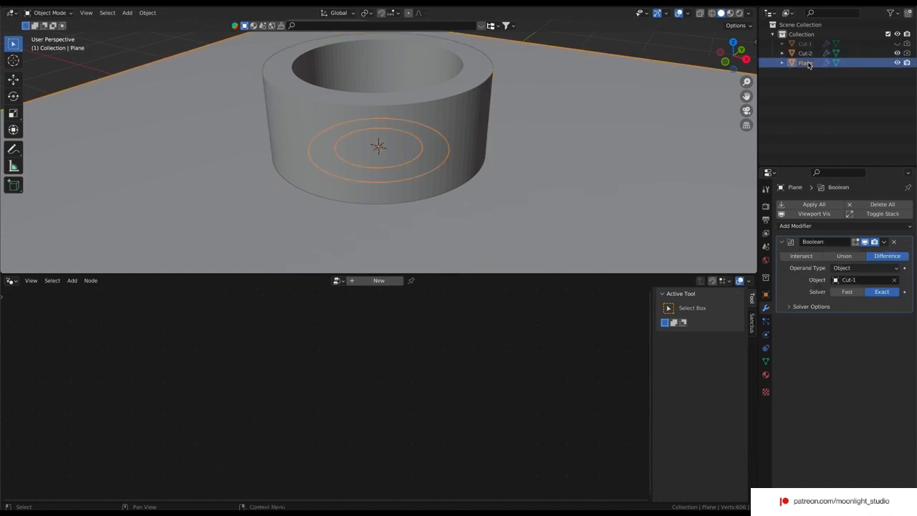
click(800, 226)
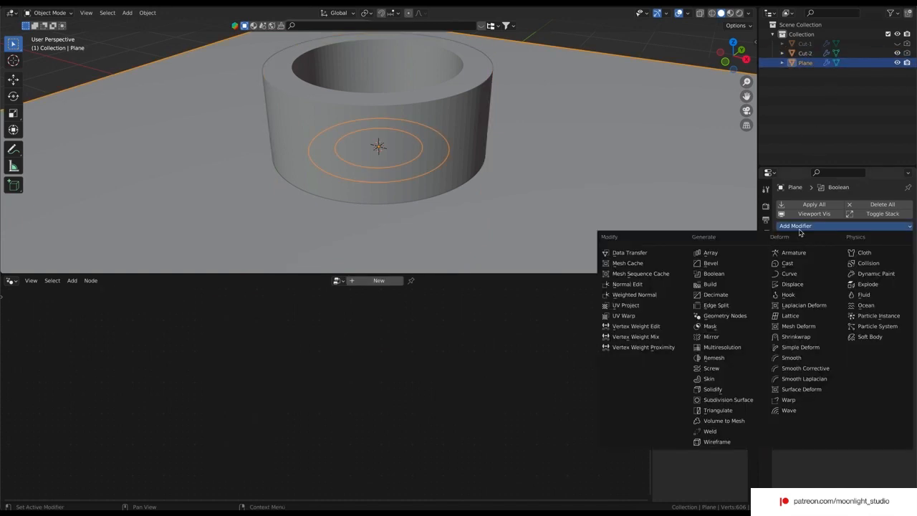
click(736, 274)
click(843, 358)
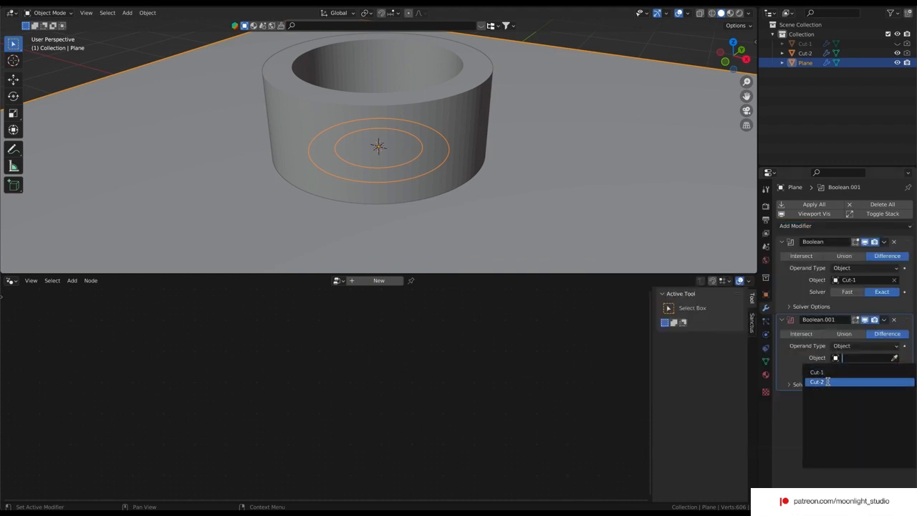
click(829, 381)
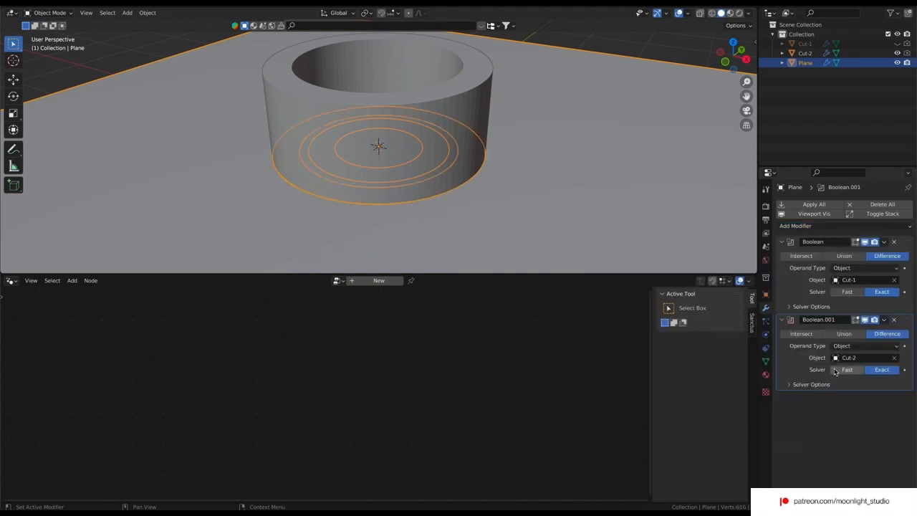
Hide the Cut-2 object in the viewport, keeping the Plane visible
click(897, 62)
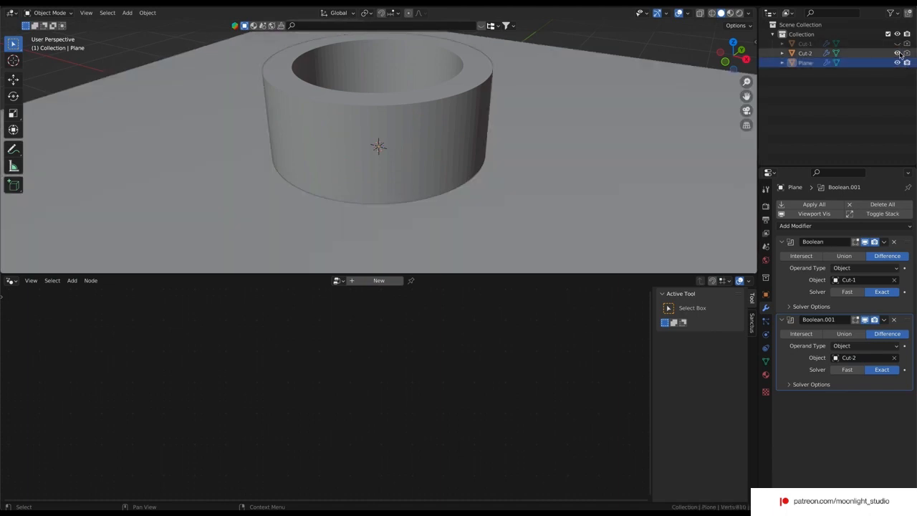
click(897, 53)
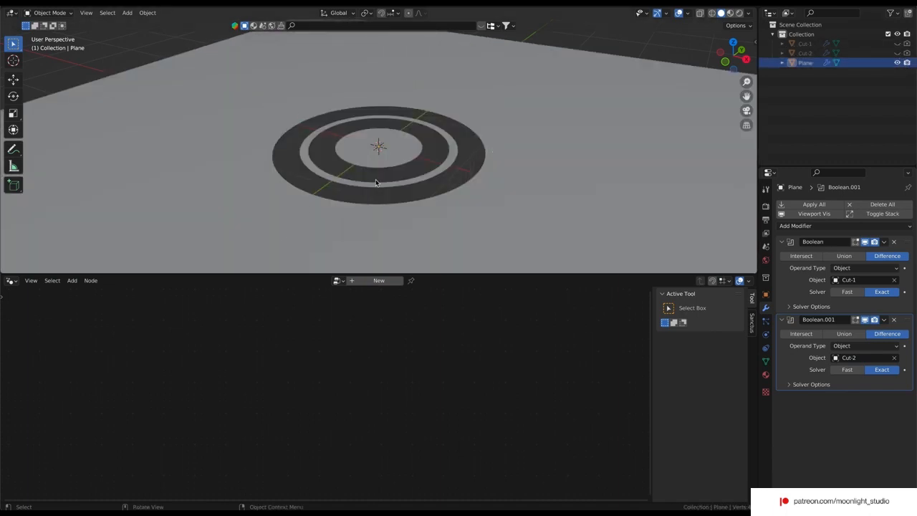
click(790, 152)
Copy the Cut-2 object, paste it into the scene and select the pasted ring
click(804, 53)
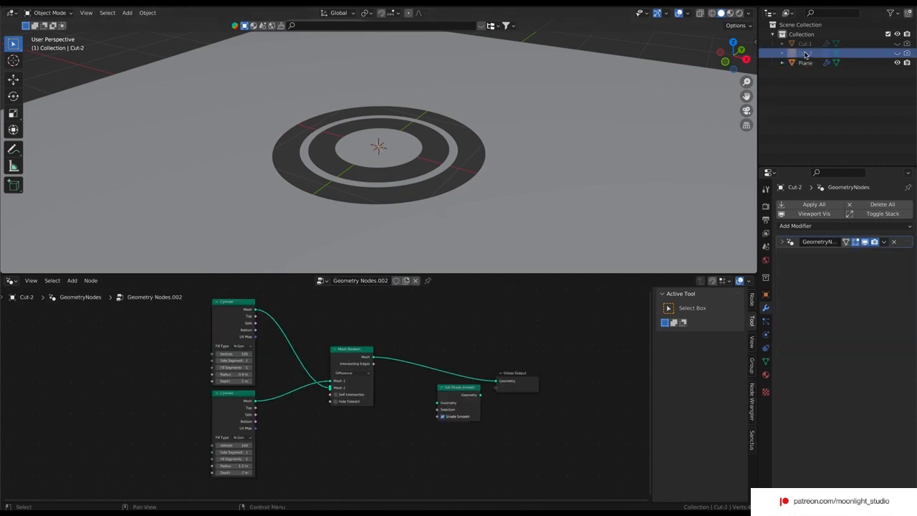
key(ctrl+c)
key(ctrl+v)
click(807, 62)
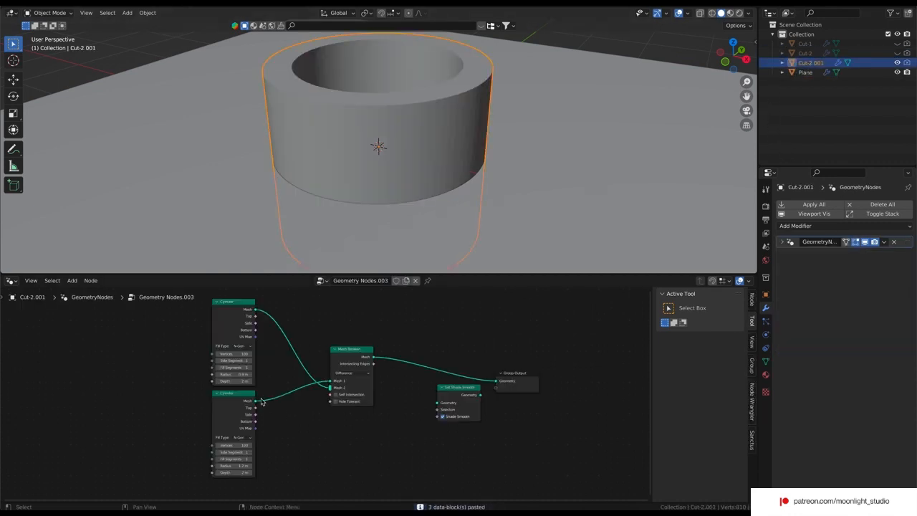
Set the pasted ring's upper cylinder radius to 1.3 m and lower cylinder radius to 1.6 m, and hide the ring in the viewport
double_click(246, 373)
text(1.5)
key(Return)
double_click(239, 466)
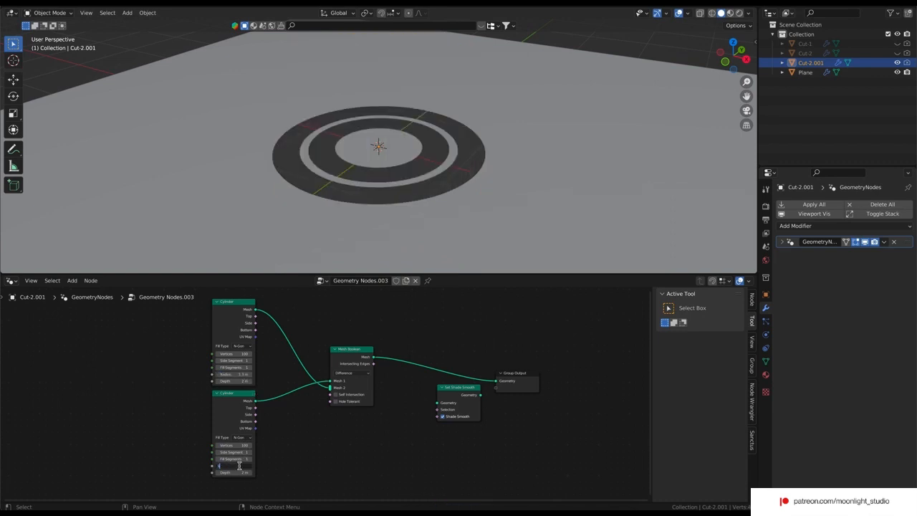
text(1.6)
key(Return)
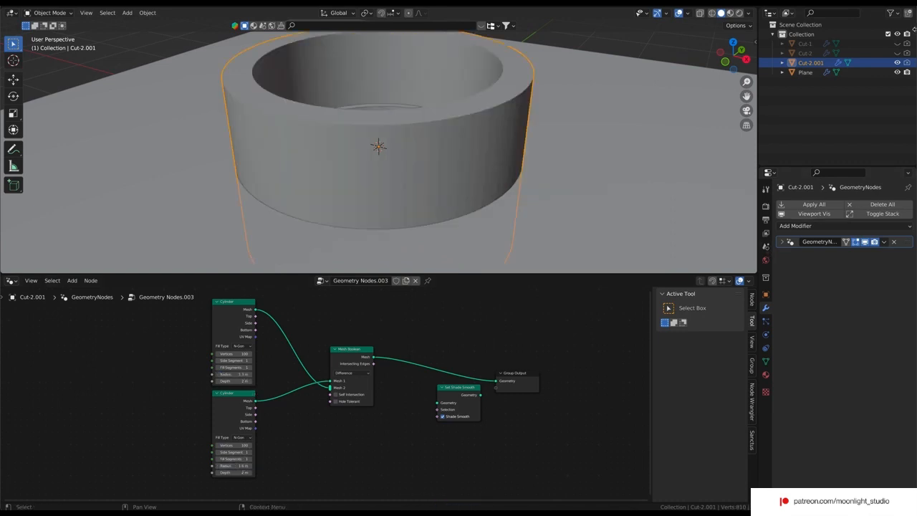
click(896, 63)
Add a third Boolean modifier in Difference mode to the Plane with Cut-2.001 as its object
click(805, 73)
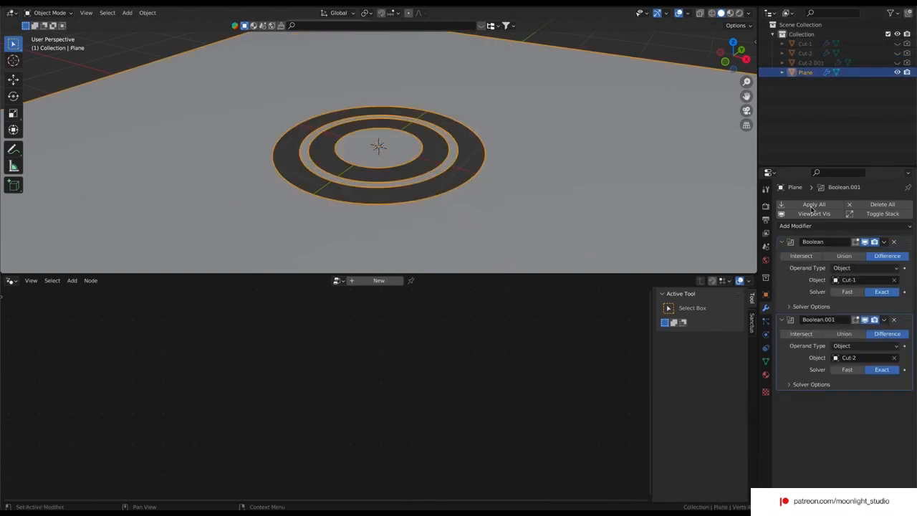
click(803, 226)
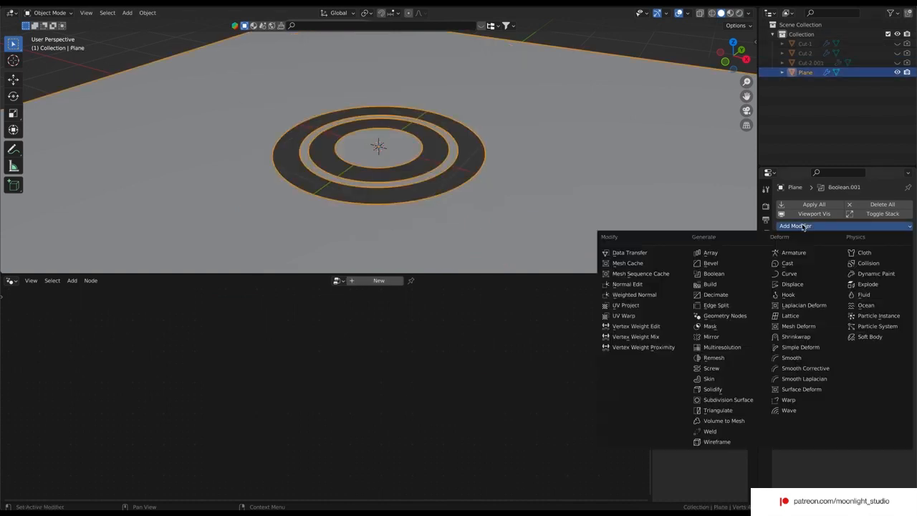
click(730, 273)
click(836, 434)
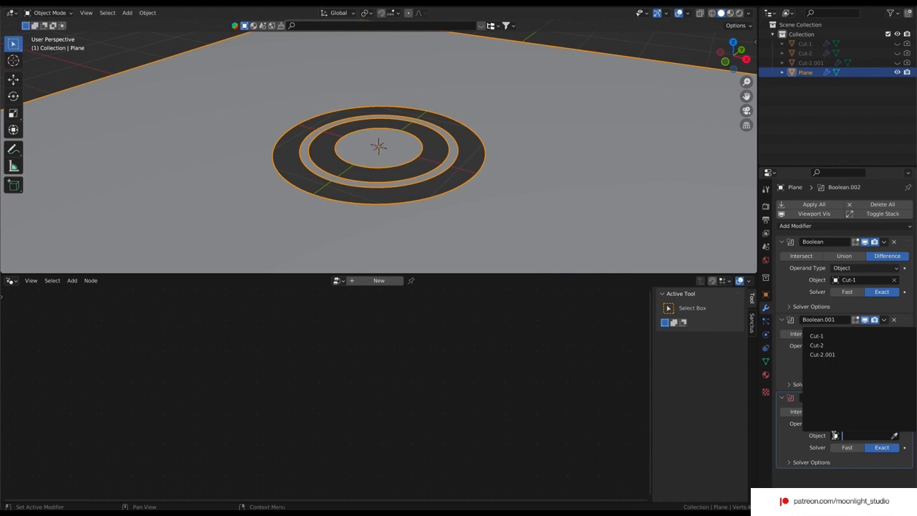
click(826, 355)
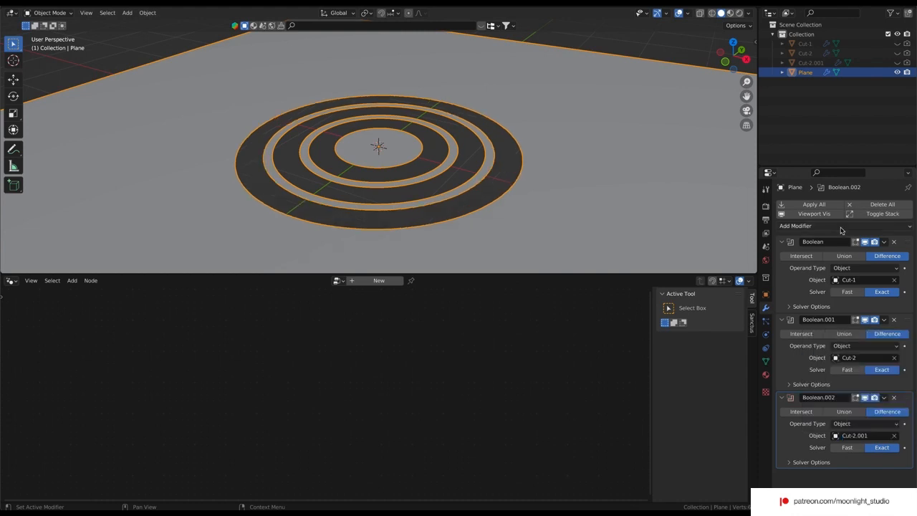
Rename the Cut-2.001 object as Cut-3
double_click(813, 62)
text(Cut-3)
key(Return)
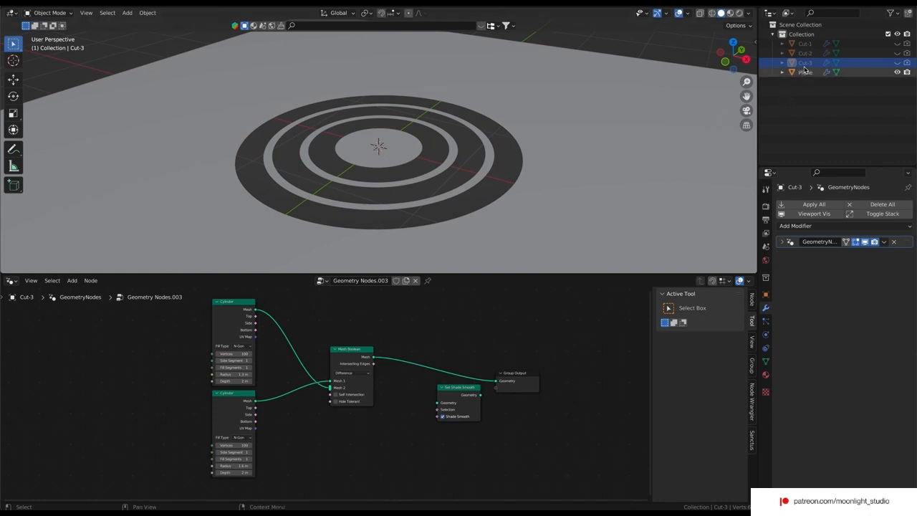
Paste a copy of the Cut-3 ring into the scene and rename it as Cut-4
key(ctrl+c)
key(ctrl+v)
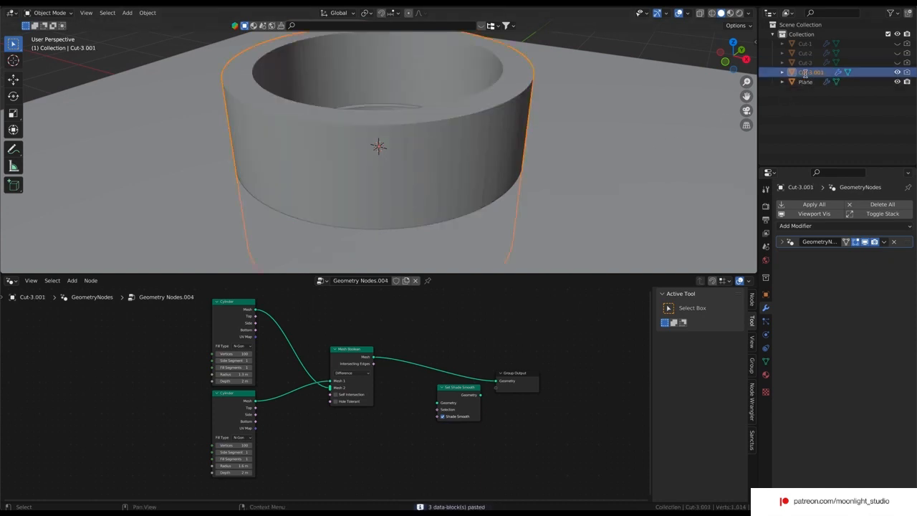
double_click(804, 73)
text(Cut-4)
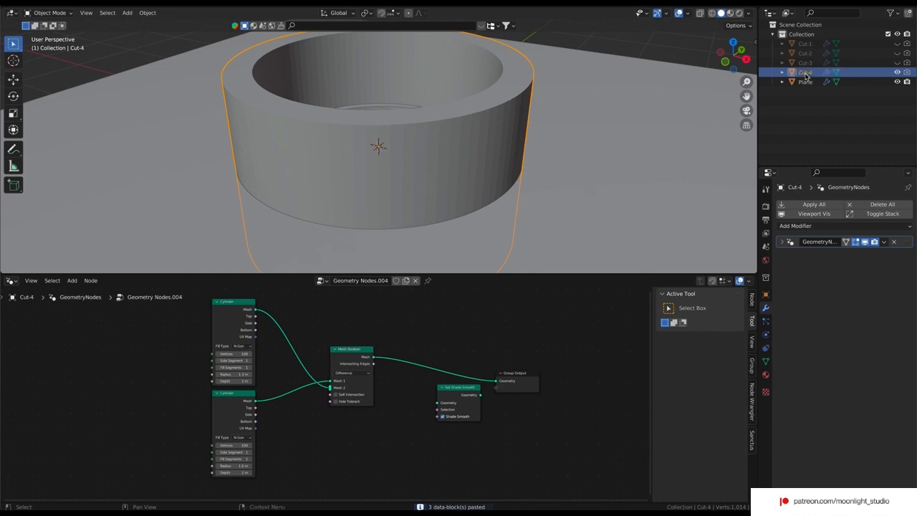
key(Return)
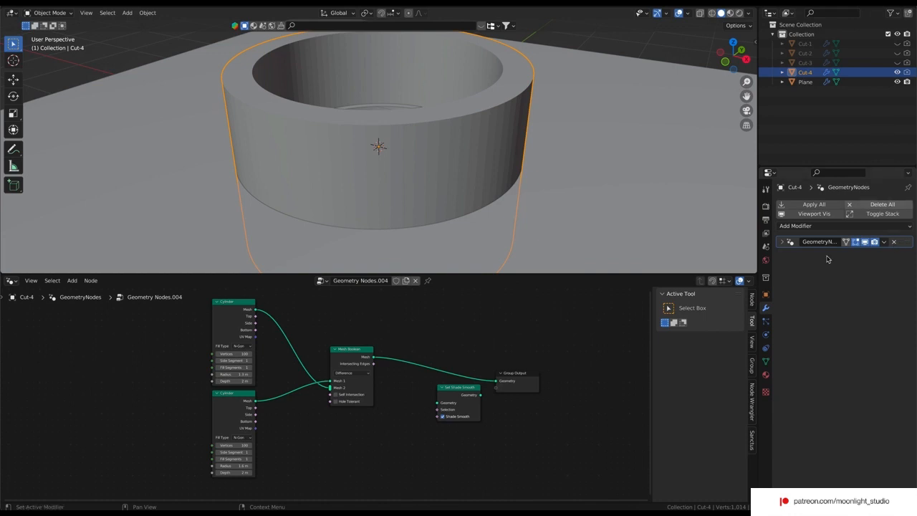
Set Cut-4's upper cylinder radius to 1.7 m and lower cylinder radius to 2 m, and hide Cut-4 in the viewport
click(235, 373)
key(BackSpace)
text(1)
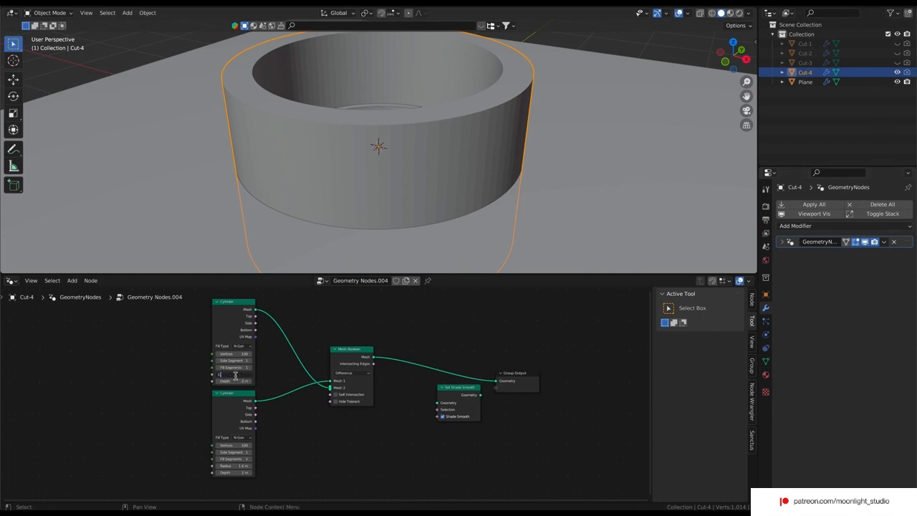
text(.7)
key(Return)
click(233, 466)
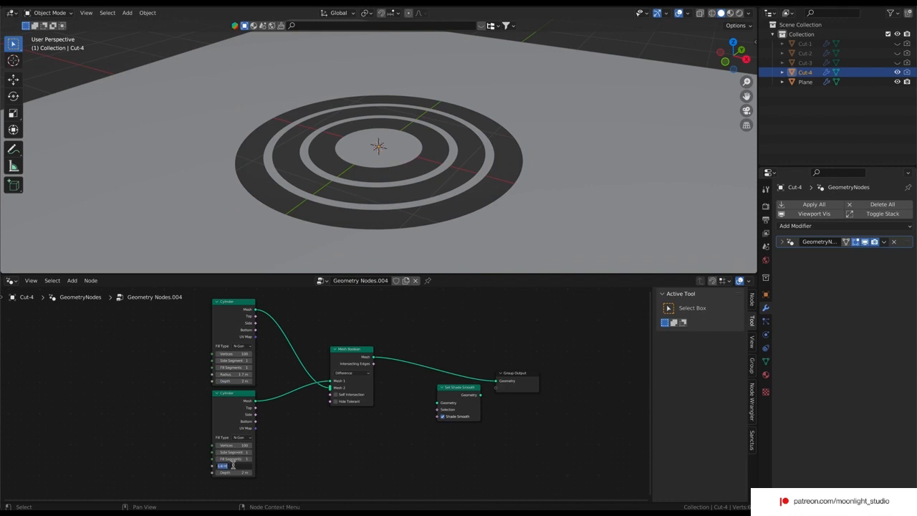
text(3)
key(Return)
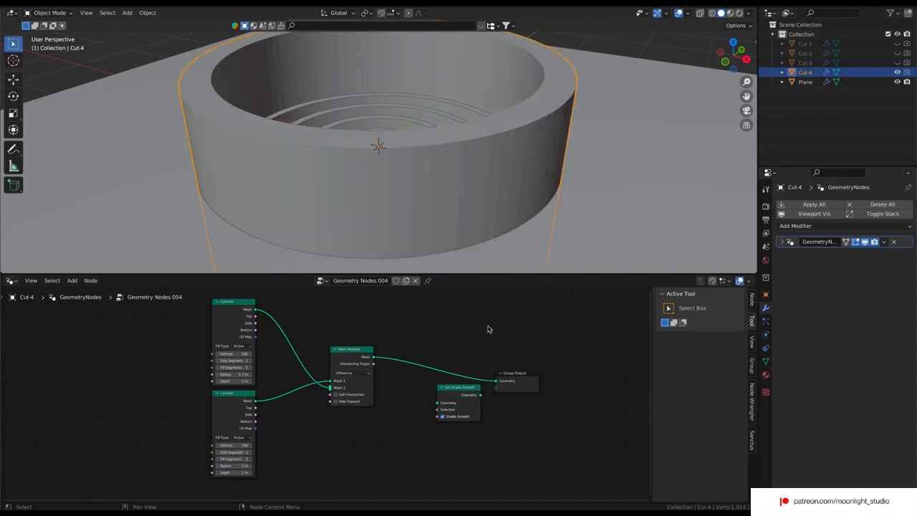
click(898, 73)
Select the Plane and collapse its three existing Boolean modifiers
click(805, 81)
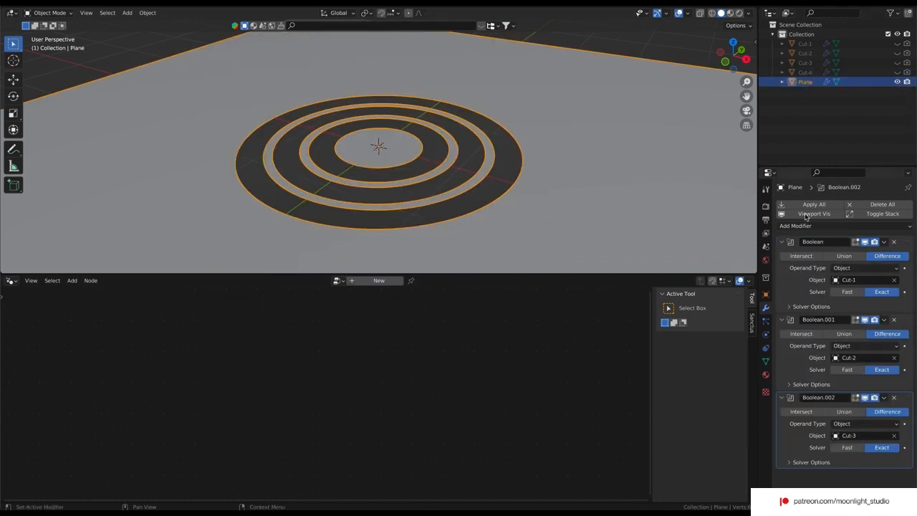
click(781, 242)
click(783, 254)
click(783, 267)
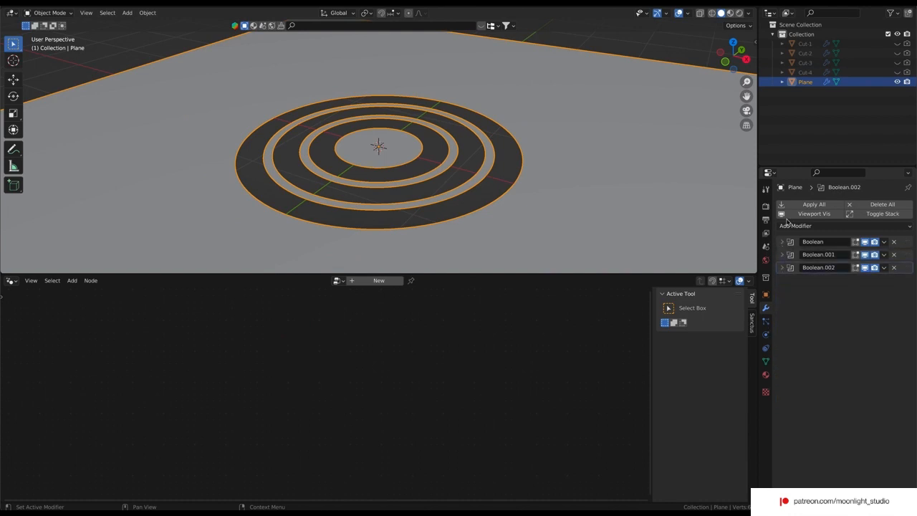
Add a fourth Boolean modifier in Difference mode to the Plane with Cut-4 as its object, and deselect the Plane
click(786, 224)
click(745, 275)
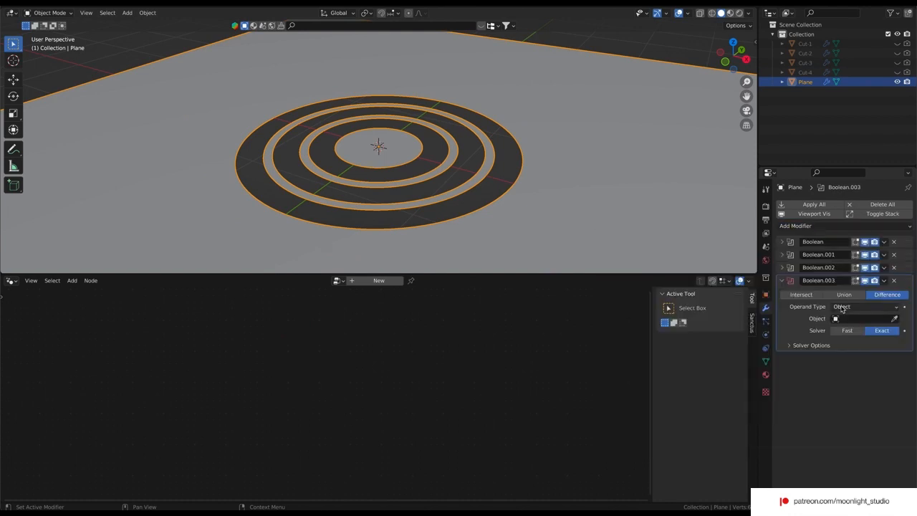
click(842, 318)
click(822, 366)
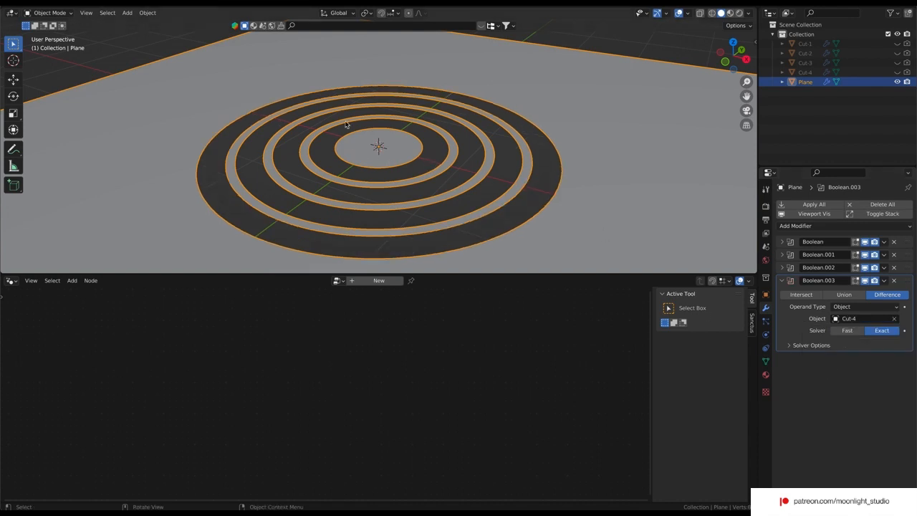
click(230, 124)
Select Cut-1 to check the radii of the two cylinders in its node tree
click(146, 13)
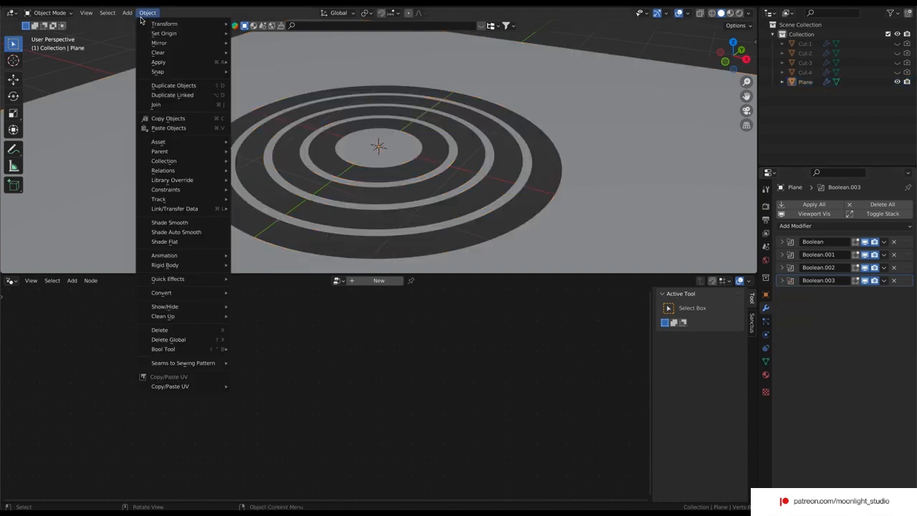
mouse_move(126, 14)
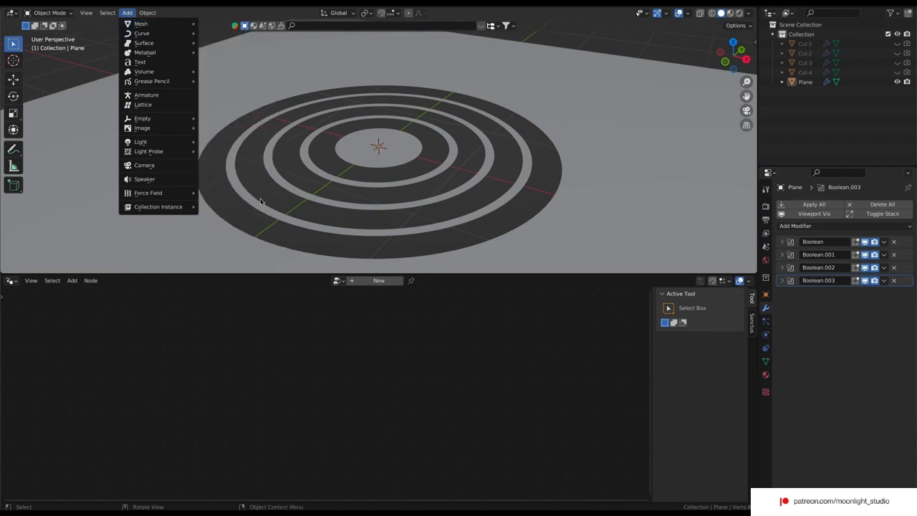
click(804, 44)
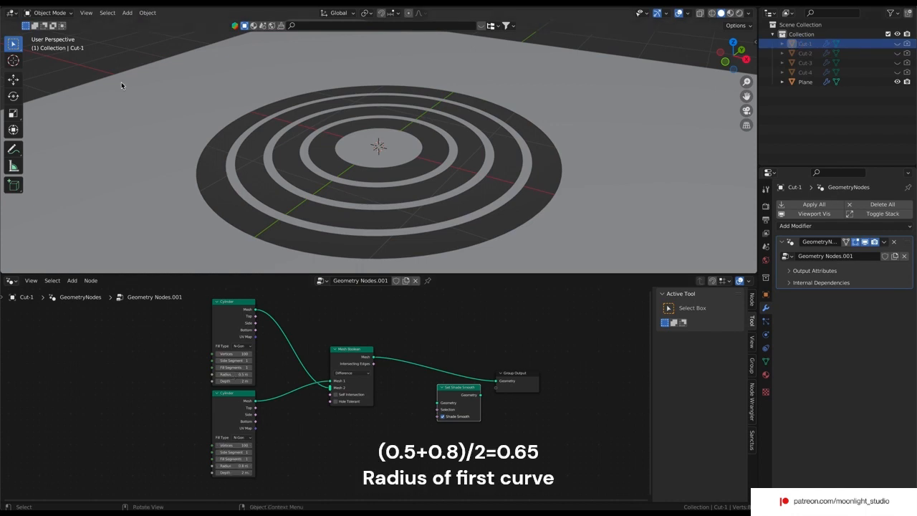
Add a Bezier circle curve at the origin with a radius of 0.65 m
click(147, 13)
mouse_move(127, 12)
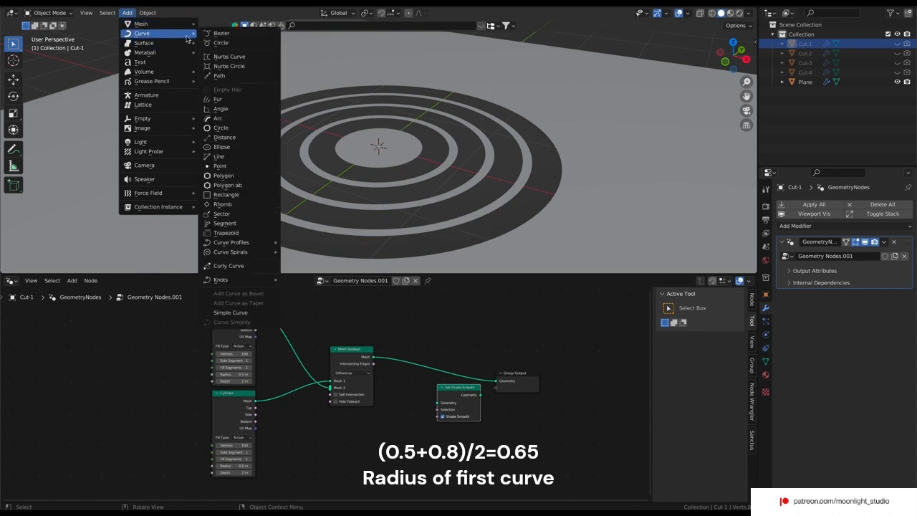
click(210, 43)
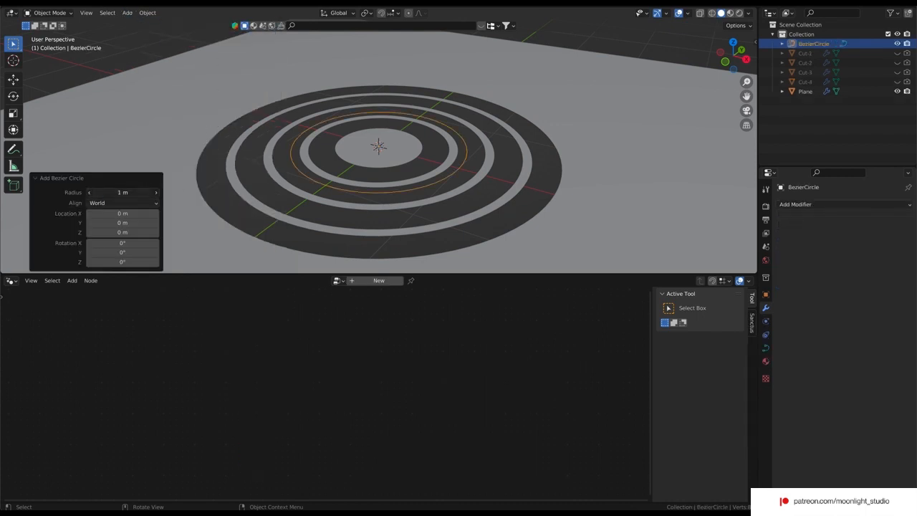
click(133, 193)
key(Return)
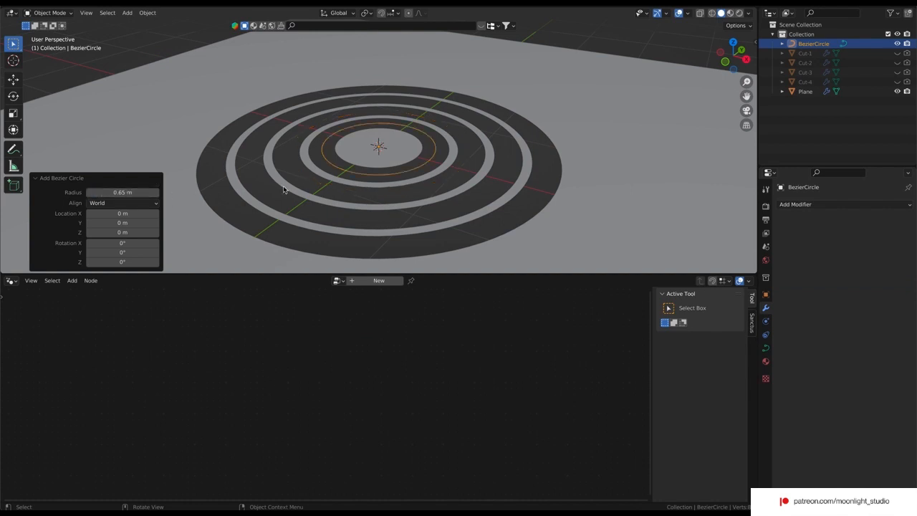
Rename the Bezier circle as Curve-1 and paste a copy of it into the scene
double_click(814, 43)
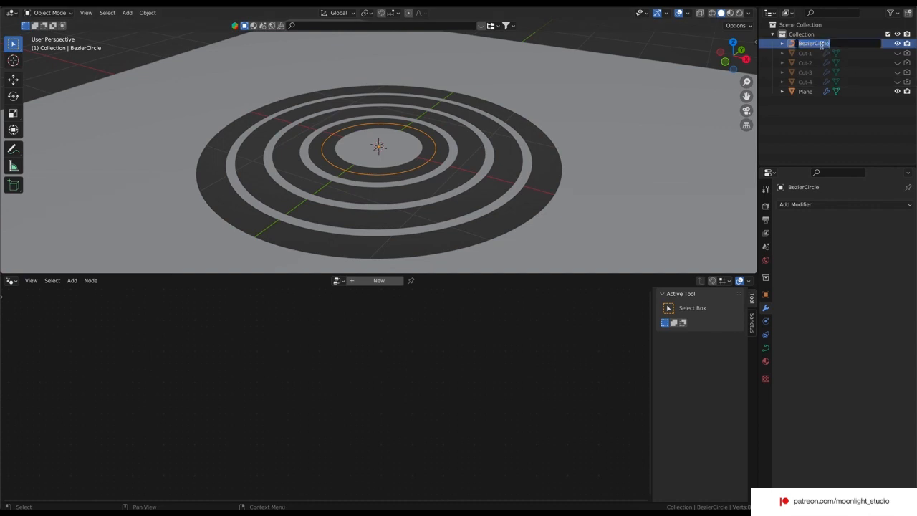
text(Curve-1)
key(Return)
key(ctrl+c)
key(ctrl+v)
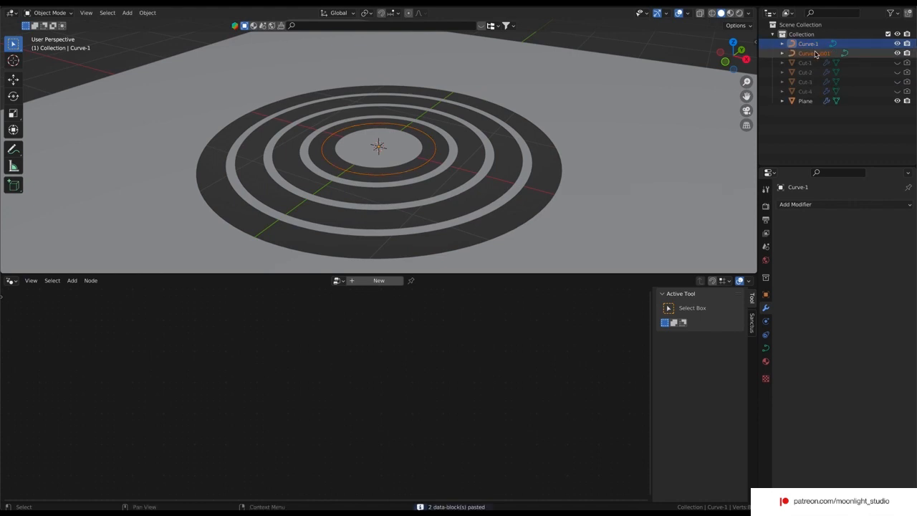
Delete the pasted duplicate curve Curve-1.001 from the scene
click(820, 53)
double_click(820, 53)
key(Escape)
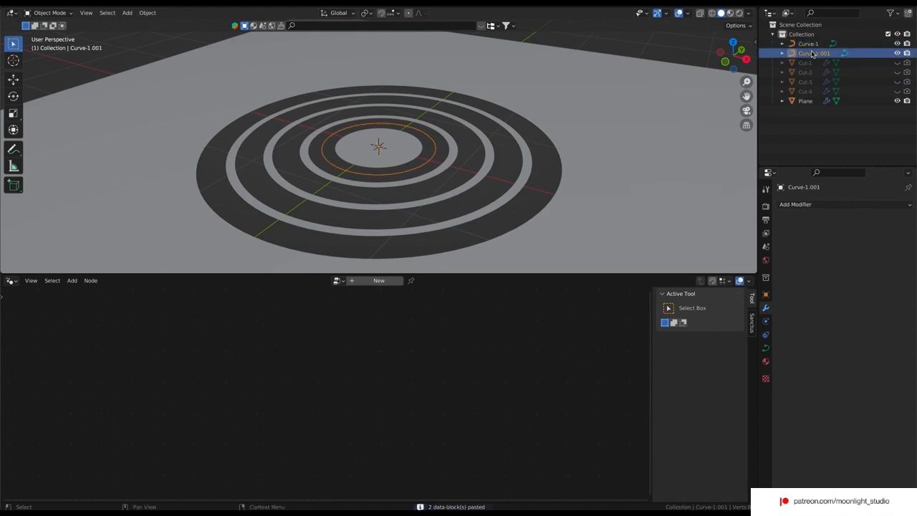
key(x)
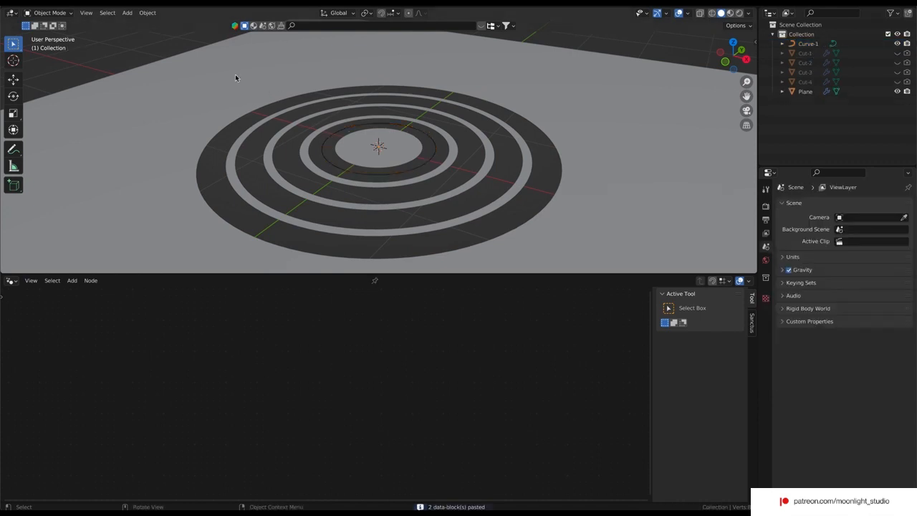
Add a new Bezier circle curve at the origin with a radius of 0.65 m
click(127, 12)
mouse_move(142, 33)
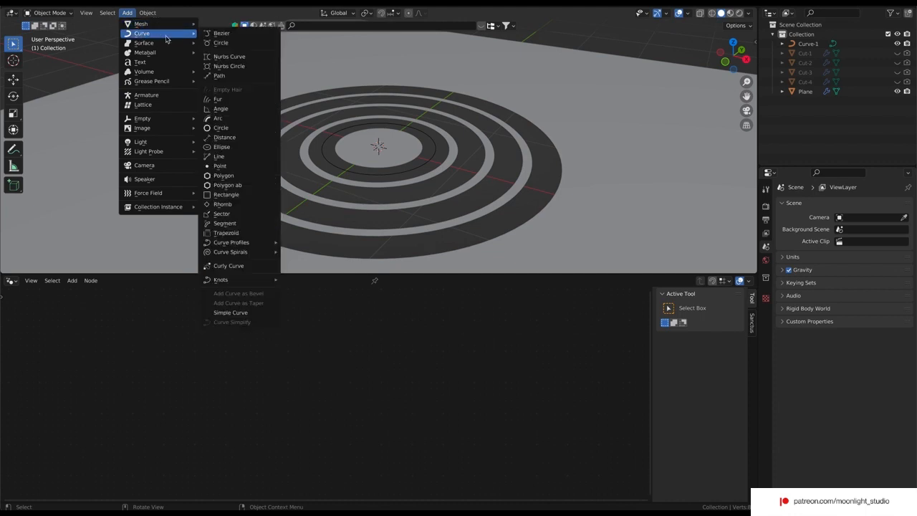
click(207, 43)
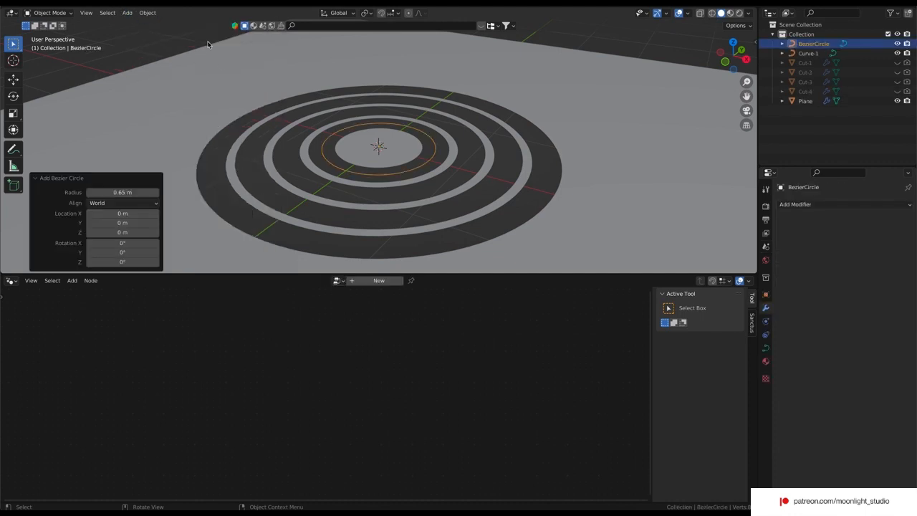
click(118, 192)
click(98, 192)
click(161, 169)
click(183, 164)
Delete Curve-1 and rename the remaining Bezier circle as Circle-1
click(815, 56)
key(Delete)
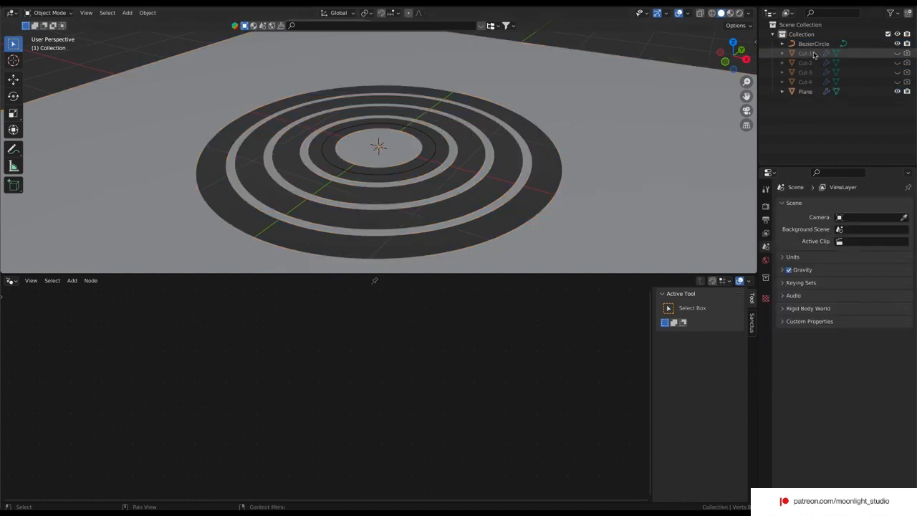
click(809, 43)
double_click(809, 43)
text(Circle)
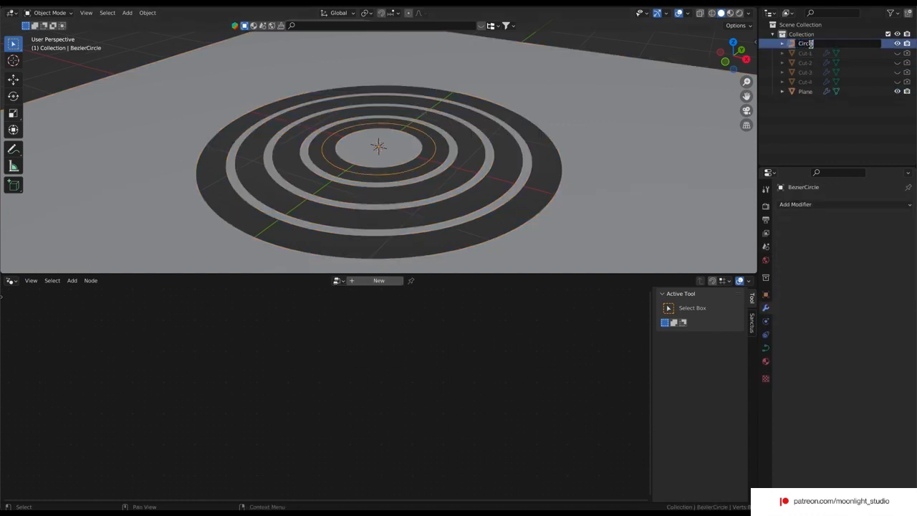
text(-1)
key(Return)
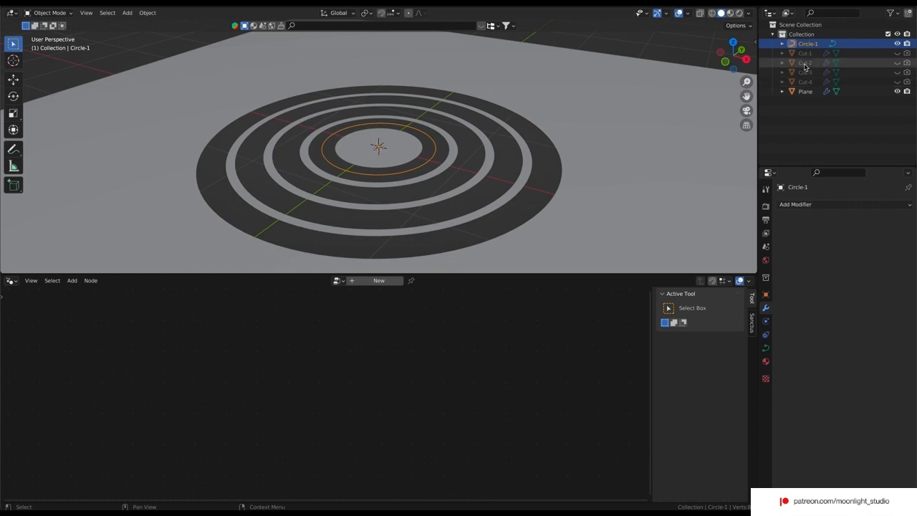
Check the cylinder radii of Cut-2 and add a Bezier circle with a radius of 1.05 m at the origin
click(804, 64)
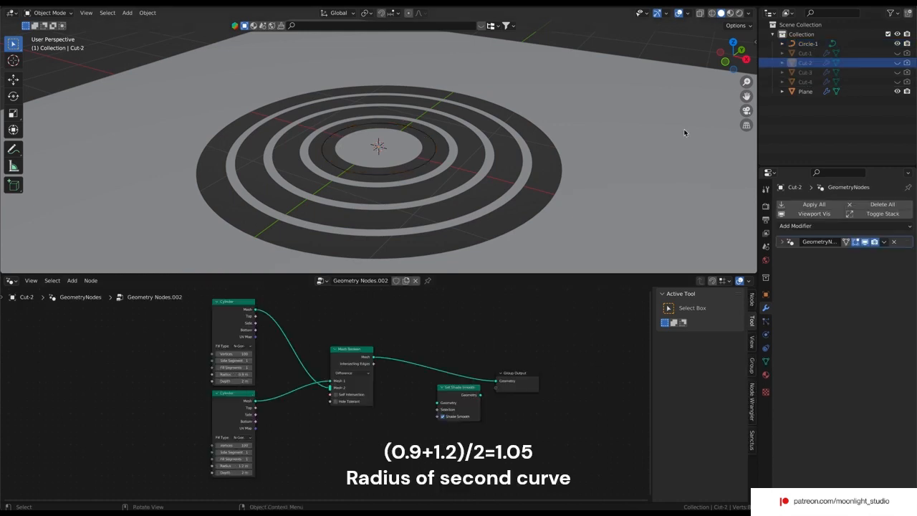
click(126, 12)
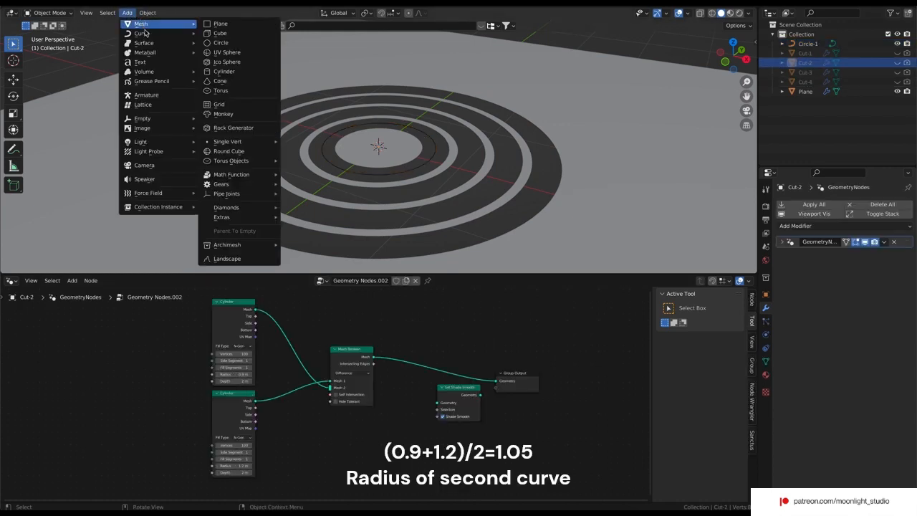
mouse_move(145, 33)
click(218, 34)
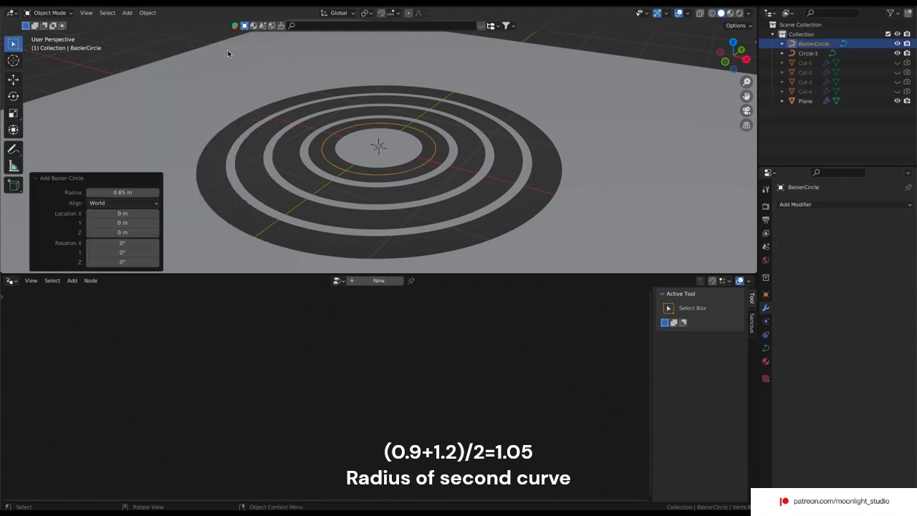
click(113, 193)
click(97, 193)
key(BackSpace)
key(BackSpace)
key(BackSpace)
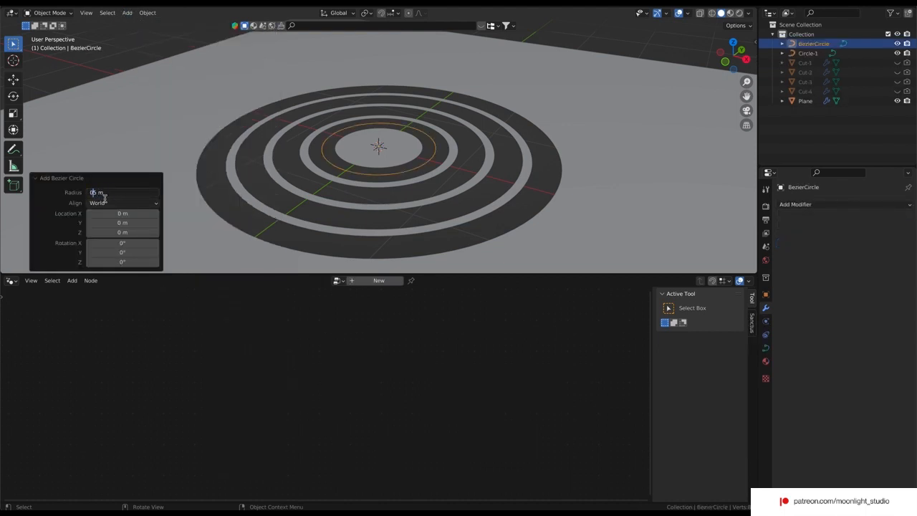
text(1.)
key(Return)
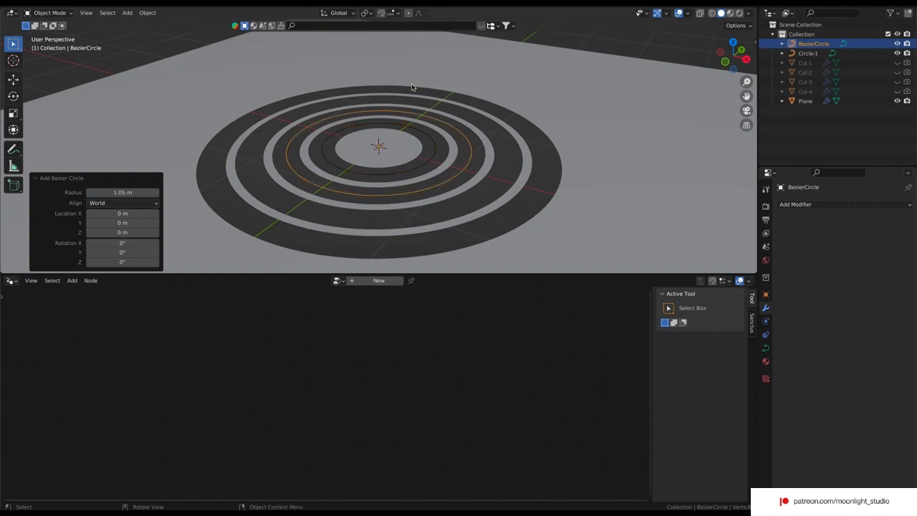
Rename the 1.05 m Bezier circle as Circle-2
click(813, 44)
double_click(812, 44)
text(Circ)
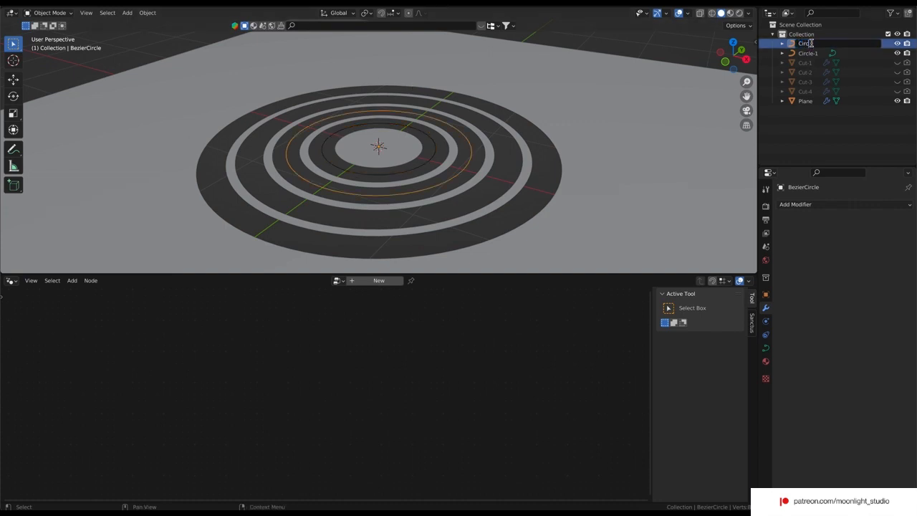
text(le-2)
key(Return)
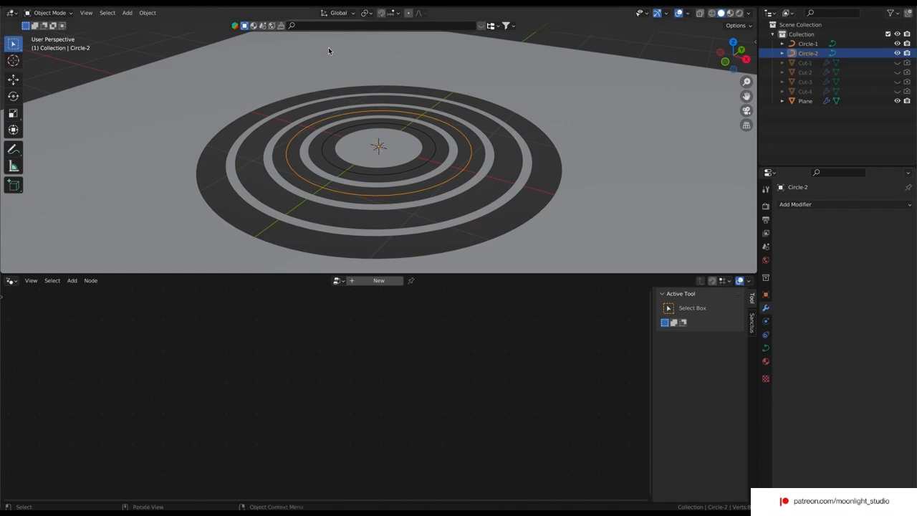
Check the cylinder radii of Cut-3 and add a Bezier circle with a radius of 1.45 m at the origin
click(805, 82)
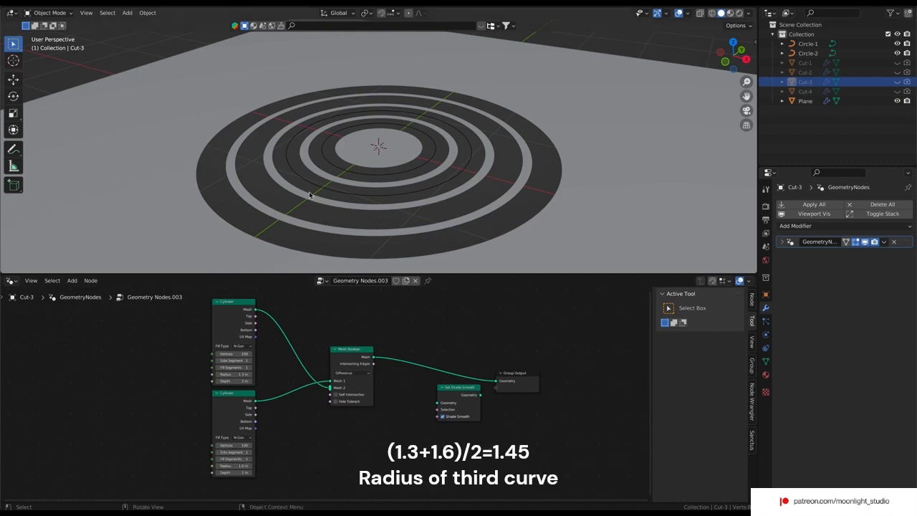
click(127, 12)
mouse_move(154, 34)
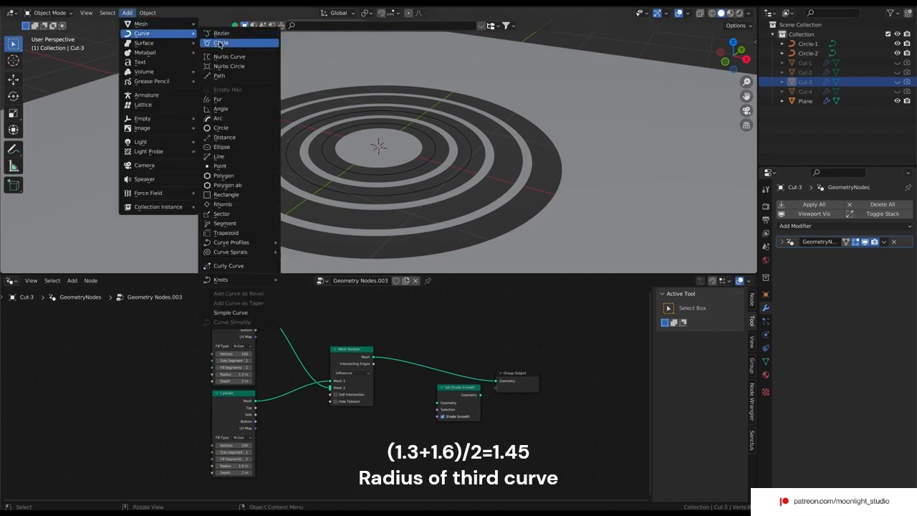
click(219, 43)
double_click(127, 193)
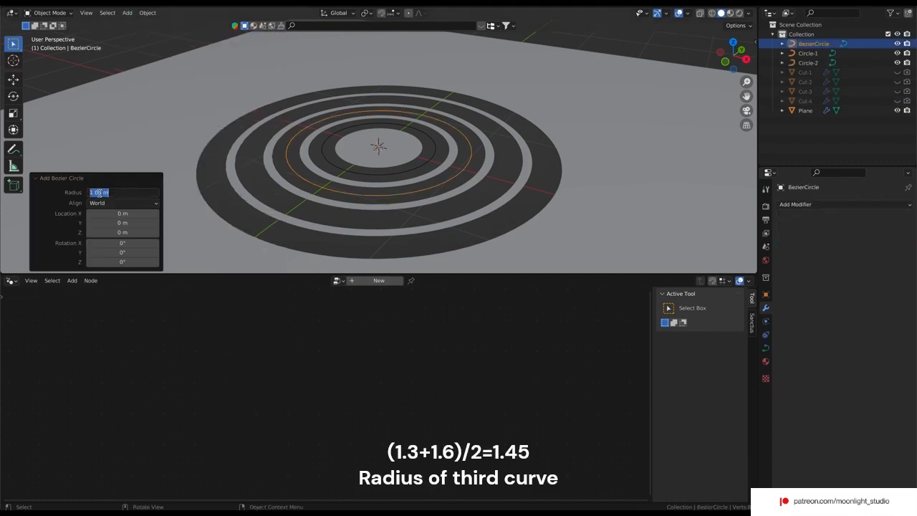
click(96, 192)
text(4)
key(Return)
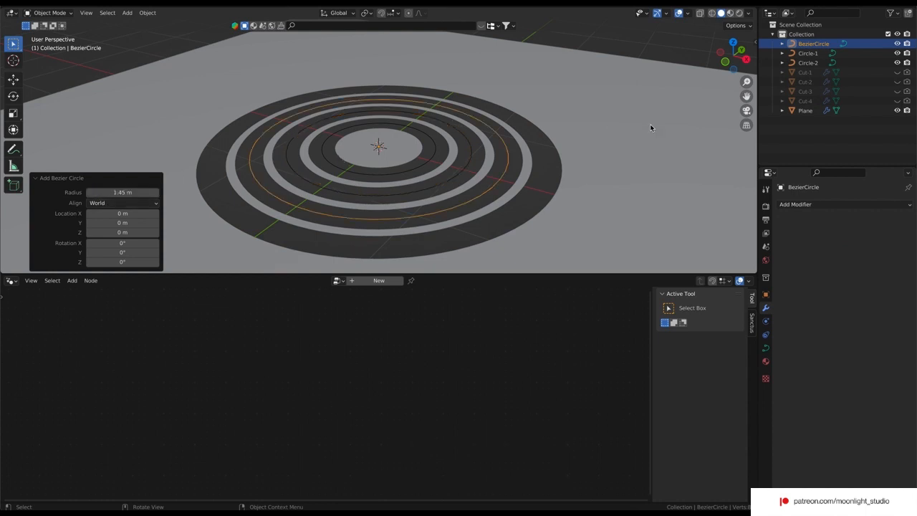
Rename the 1.45 m Bezier circle as Circle-3
double_click(809, 44)
text(C)
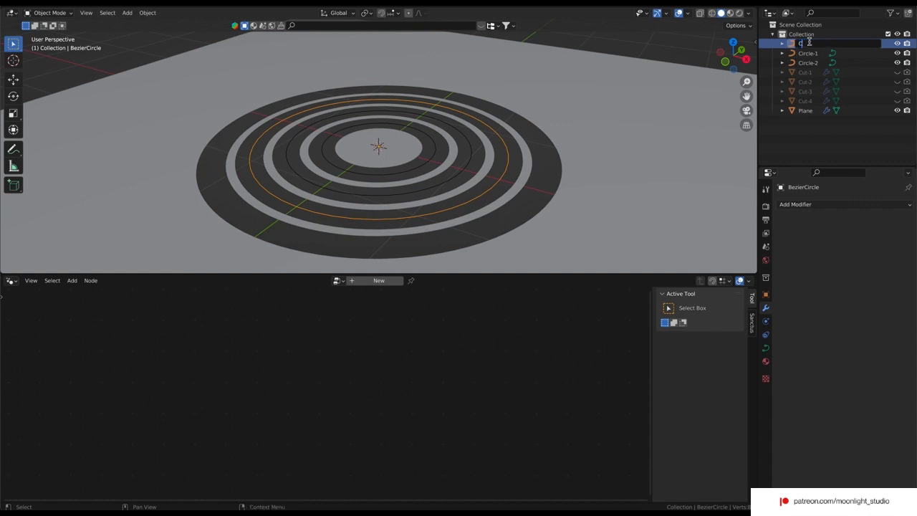
text(ircle-3)
key(Return)
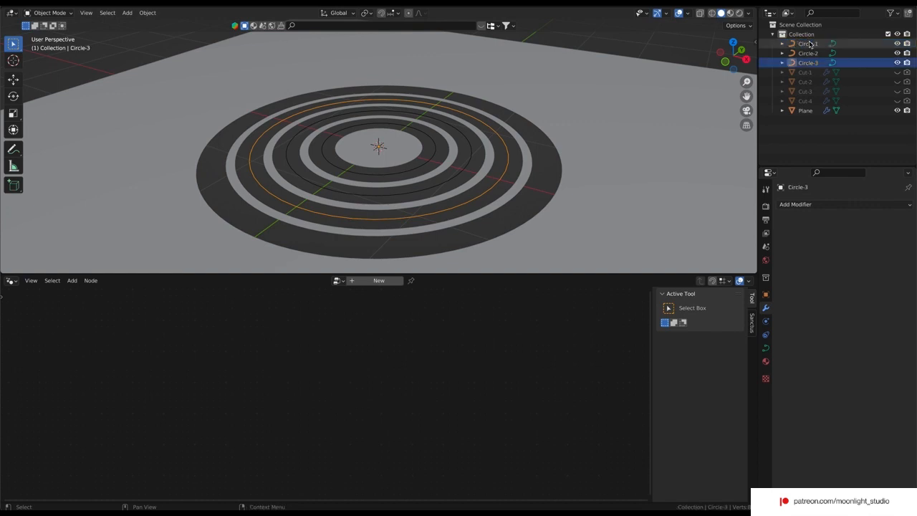
click(126, 13)
mouse_move(173, 33)
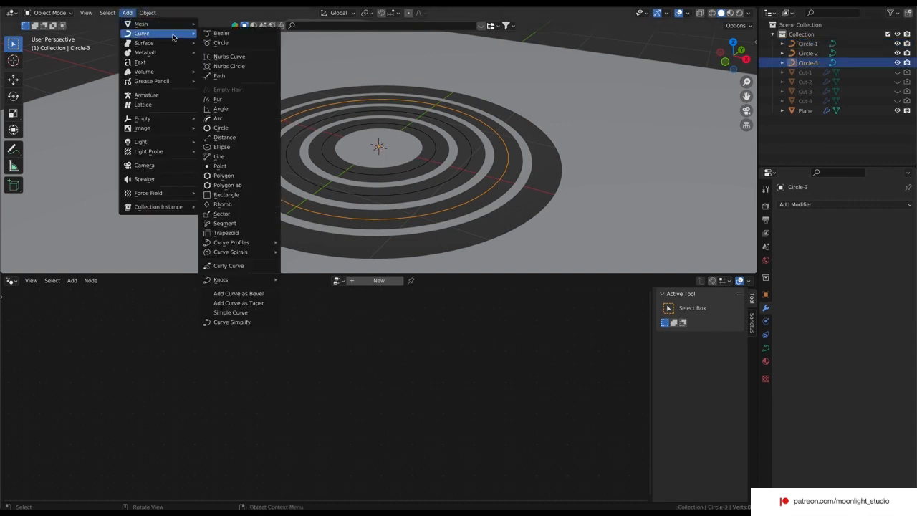
click(214, 42)
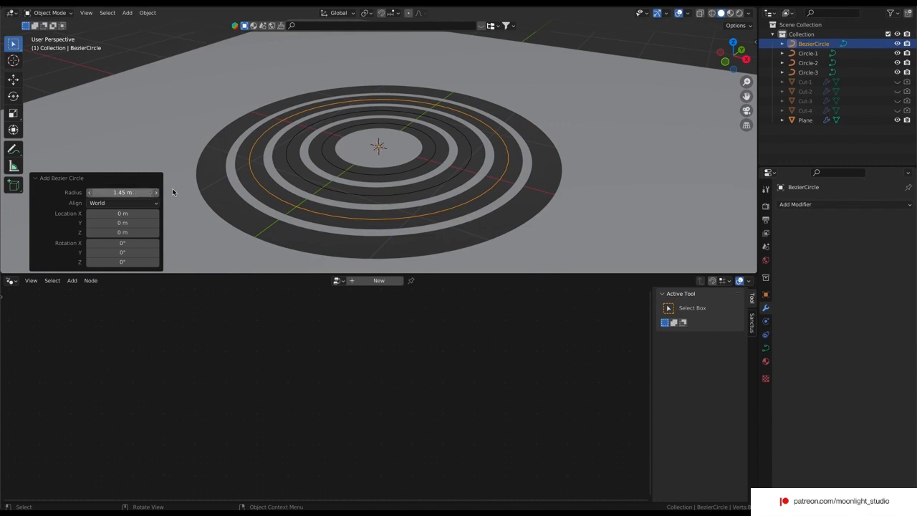
key(Delete)
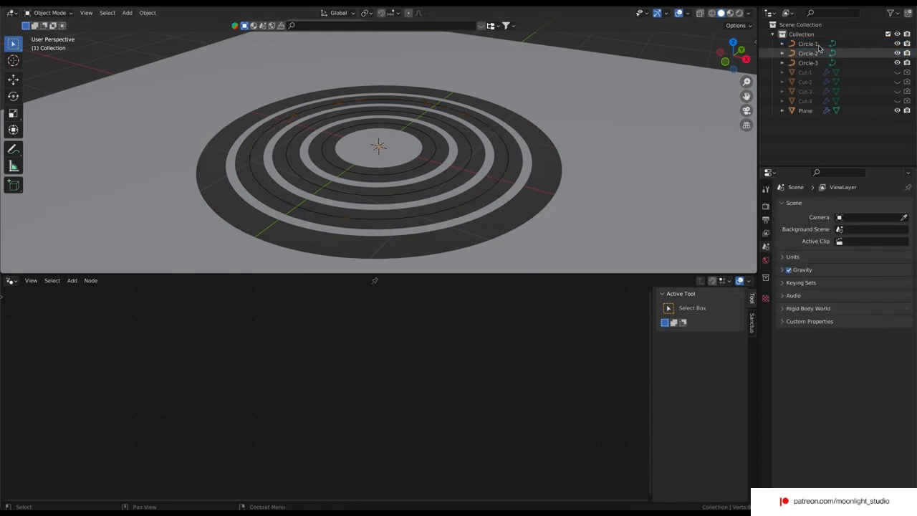
Check the cylinder radii of Cut-4 and add a Bezier circle with a radius of 1.85 m at the origin
click(806, 100)
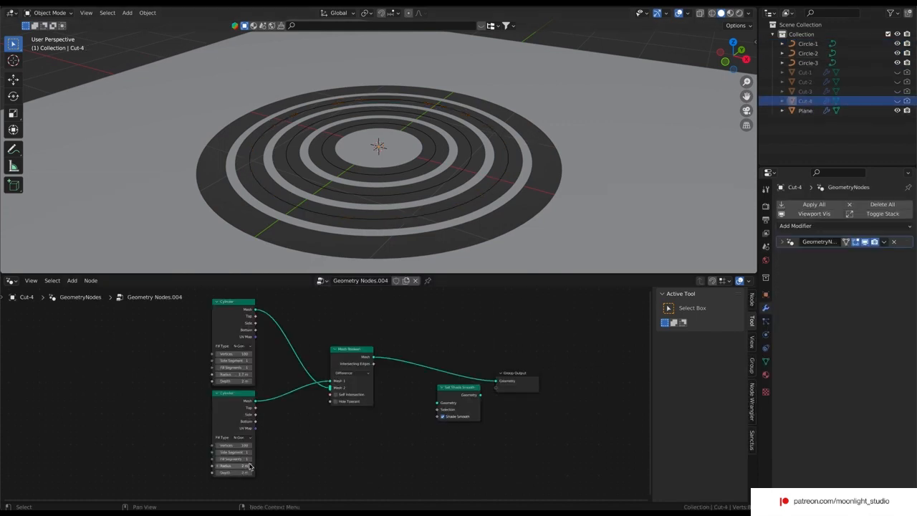
click(128, 13)
click(129, 14)
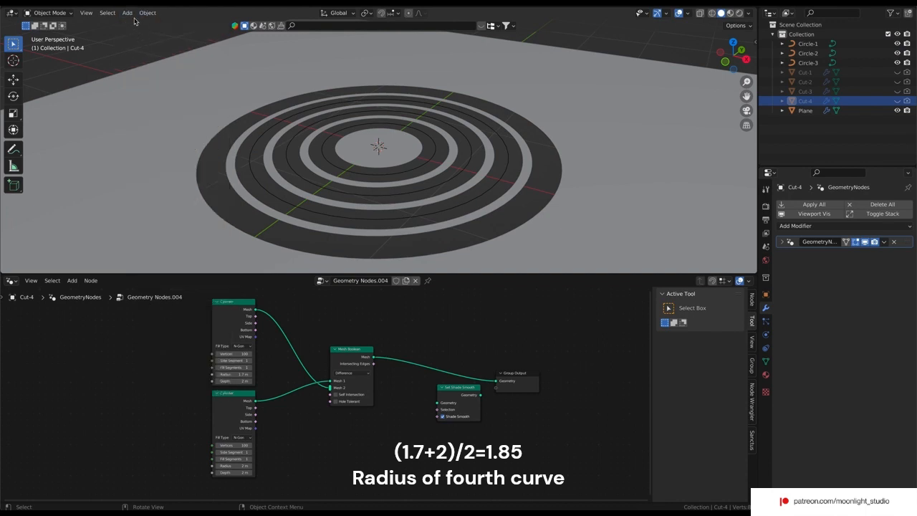
click(127, 13)
mouse_move(143, 35)
click(220, 45)
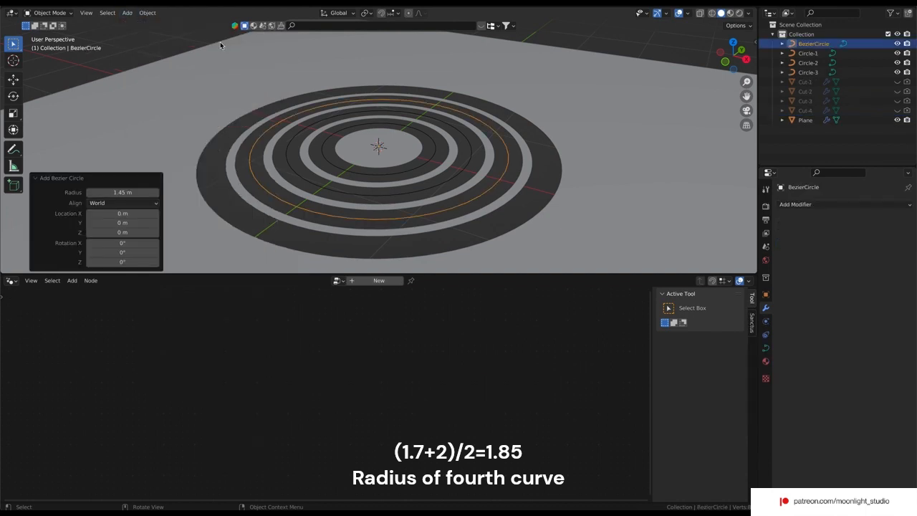
click(119, 192)
click(99, 194)
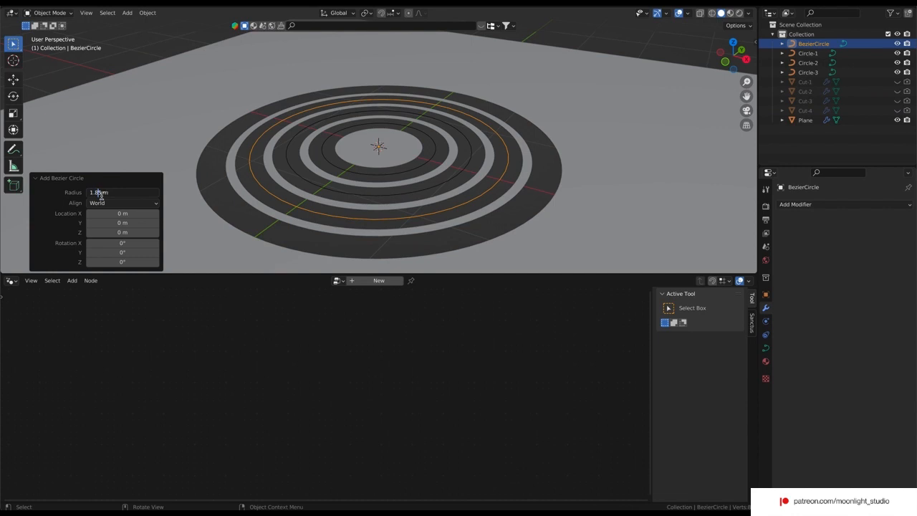
key(Return)
click(485, 96)
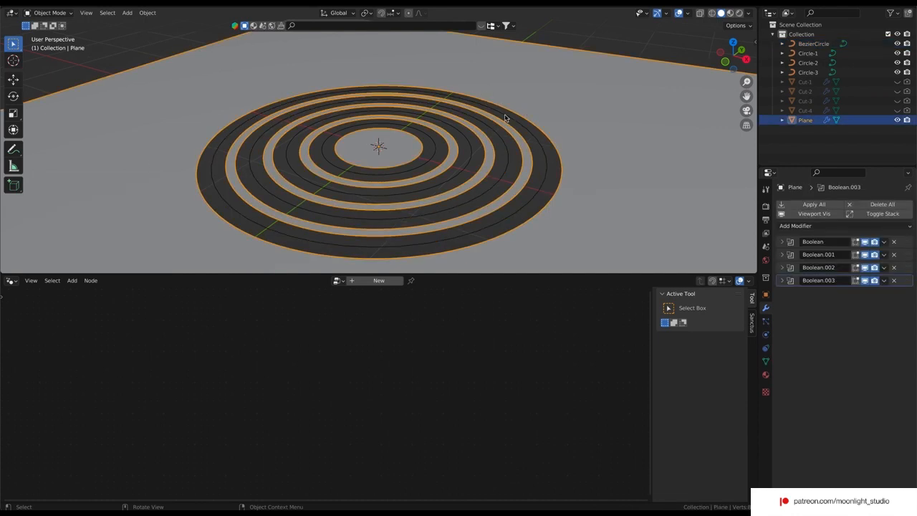
click(380, 145)
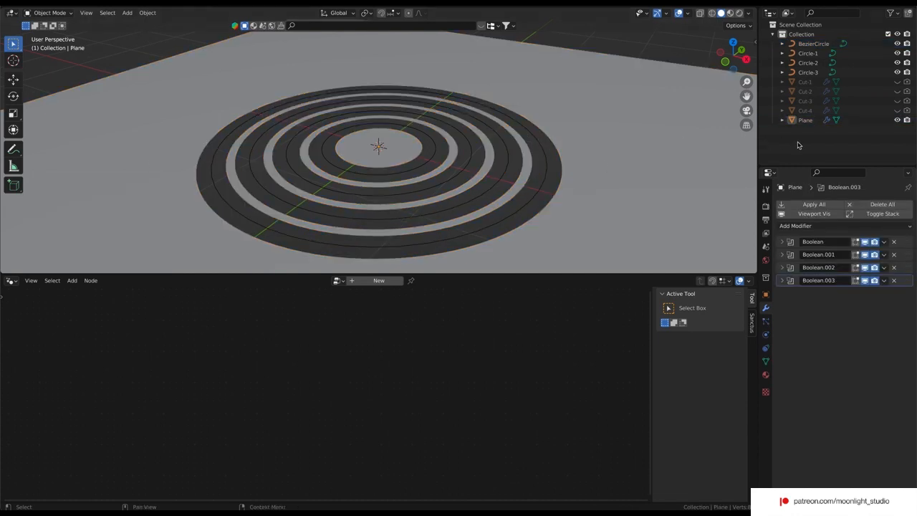
click(429, 132)
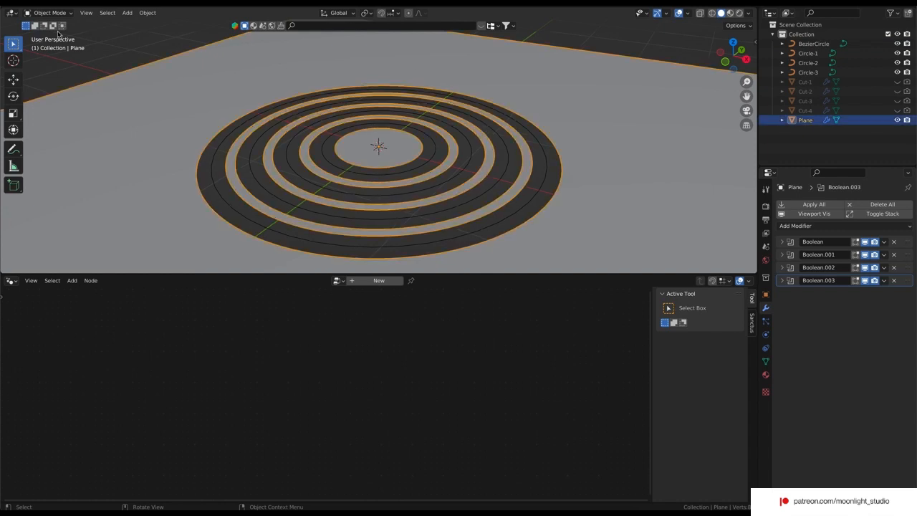
Add a UV sphere at the origin with 64 rings and 64 segments
click(127, 13)
mouse_move(143, 24)
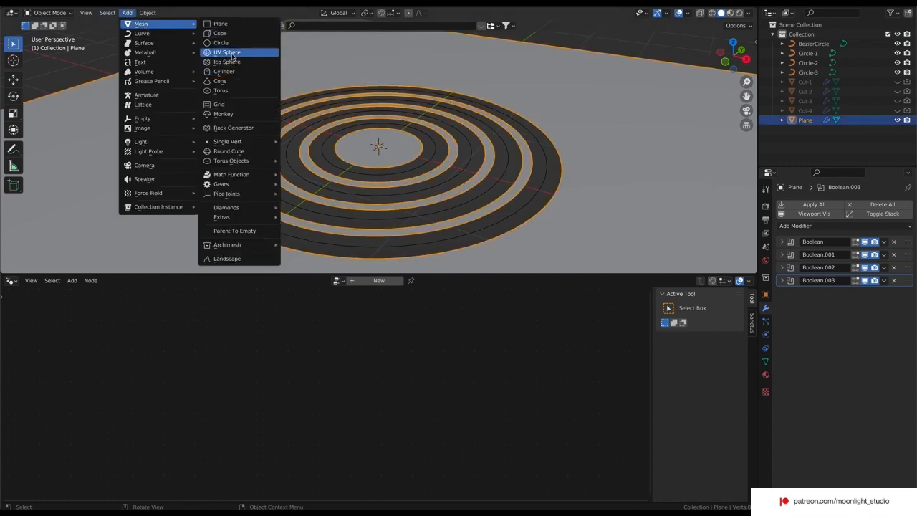
click(228, 53)
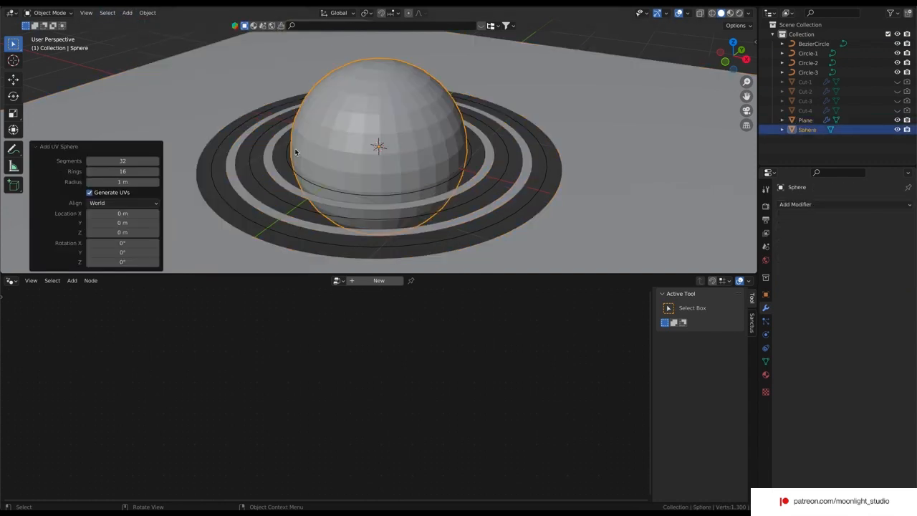
click(136, 172)
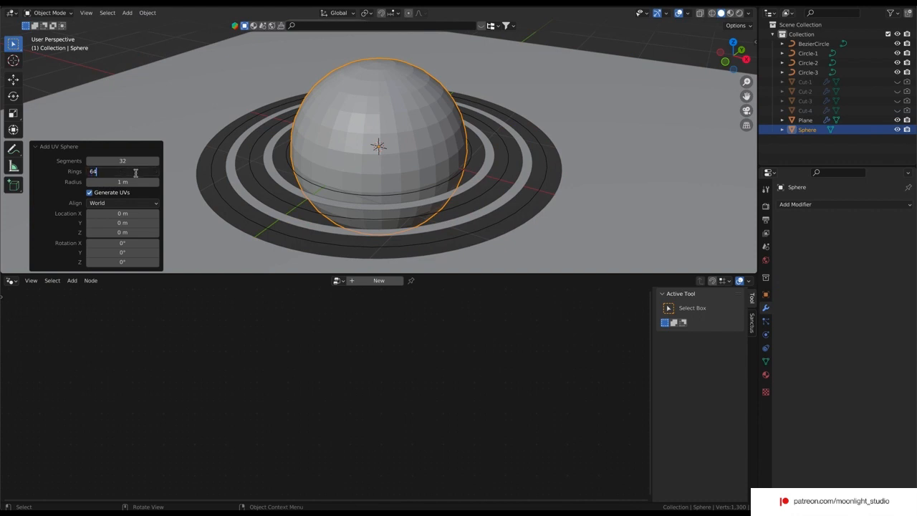
key(Return)
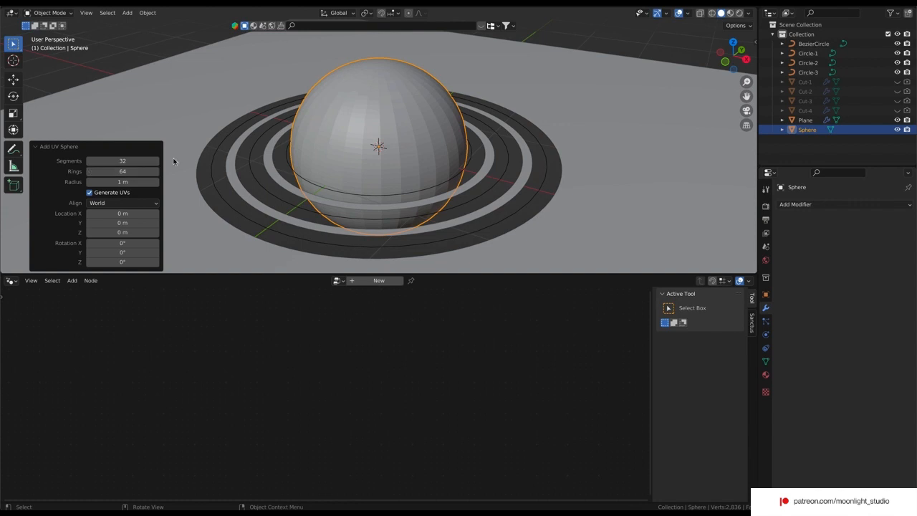
click(125, 161)
key(Return)
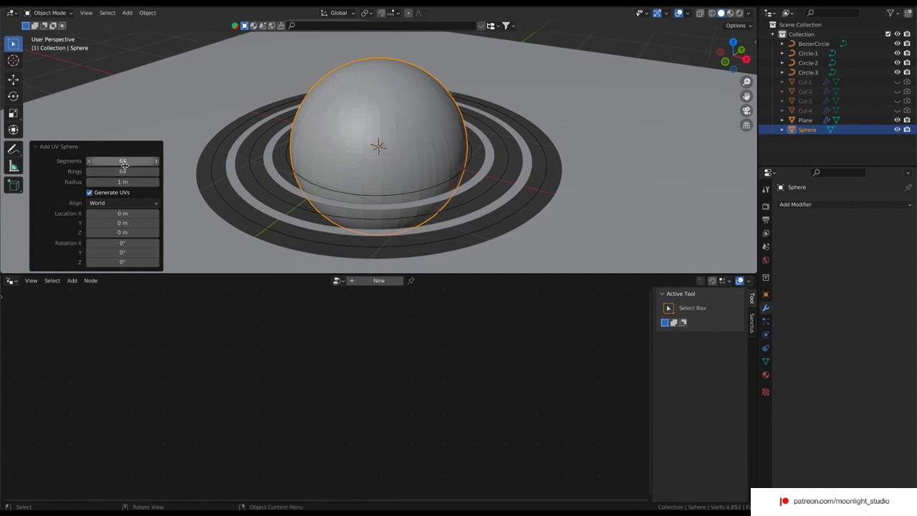
Shade the sphere smooth and look at it from the front
right_click(359, 132)
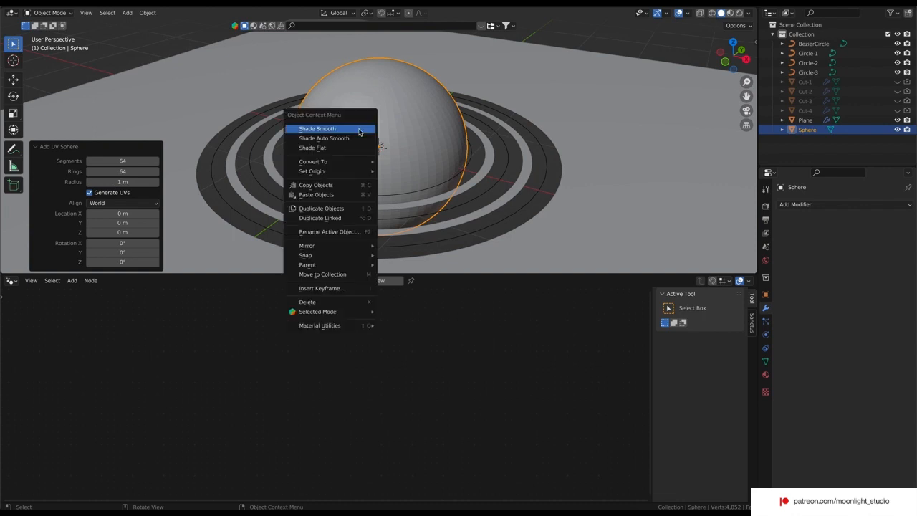
click(358, 134)
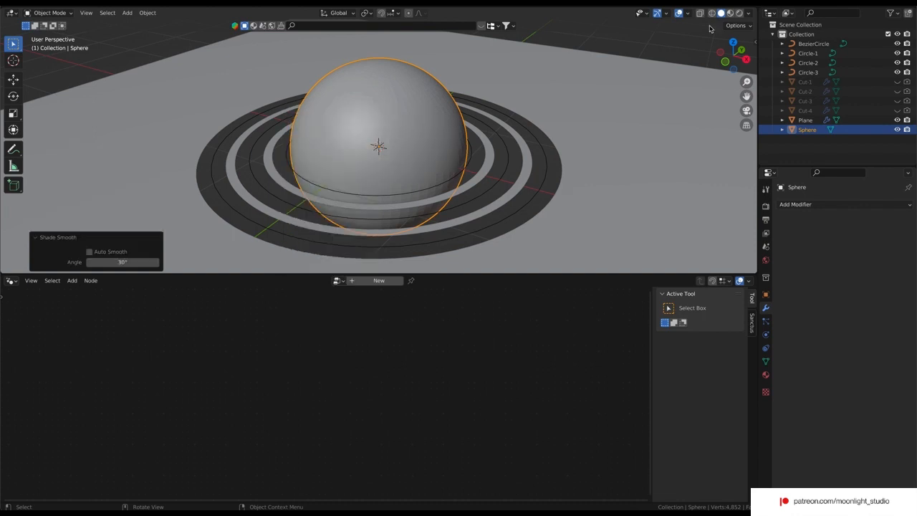
click(726, 61)
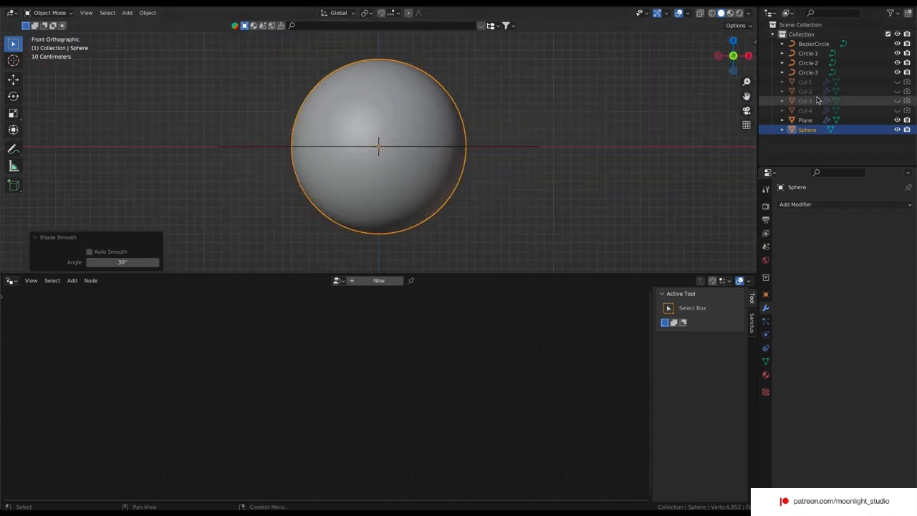
click(896, 44)
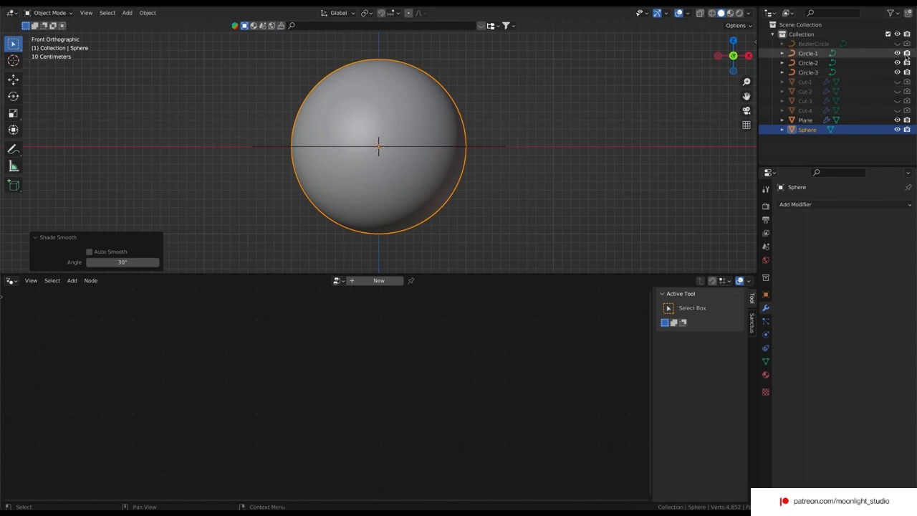
click(897, 44)
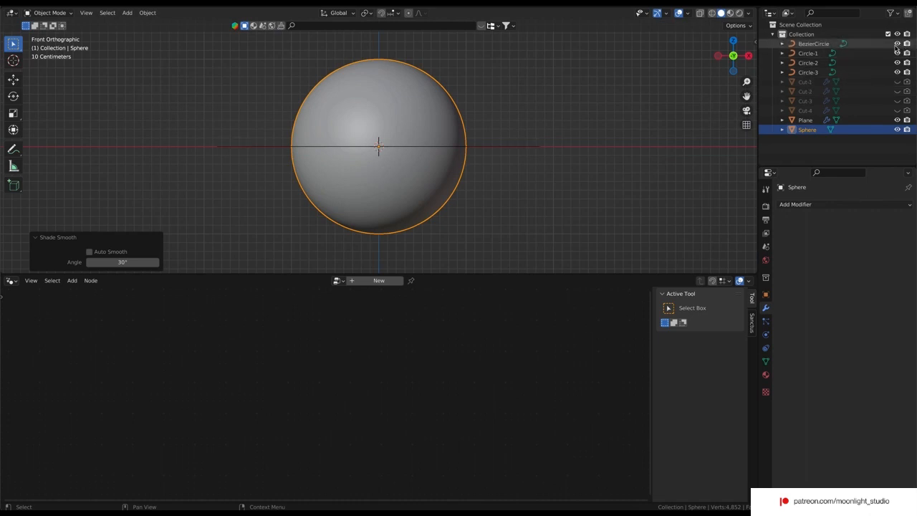
click(773, 34)
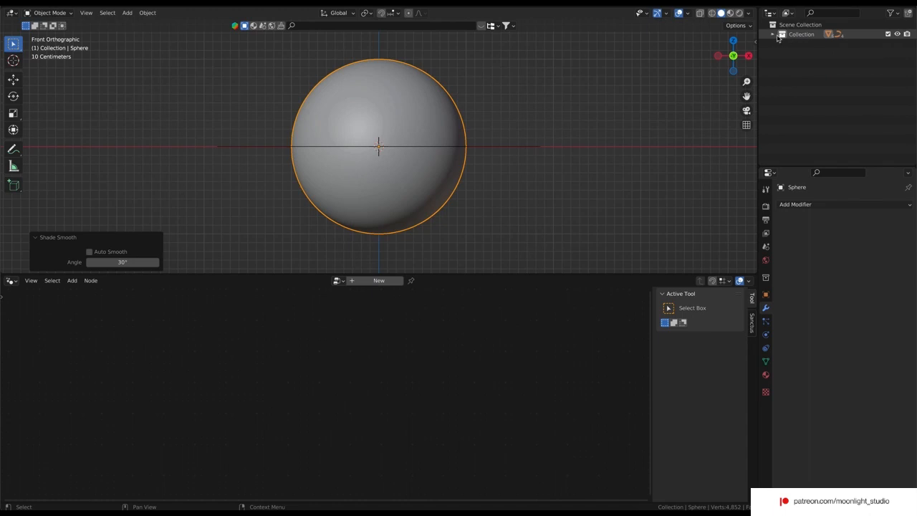
click(774, 35)
Move the sphere out of Collection into the Scene Collection and exclude Collection from the view layer
drag(807, 131, 801, 26)
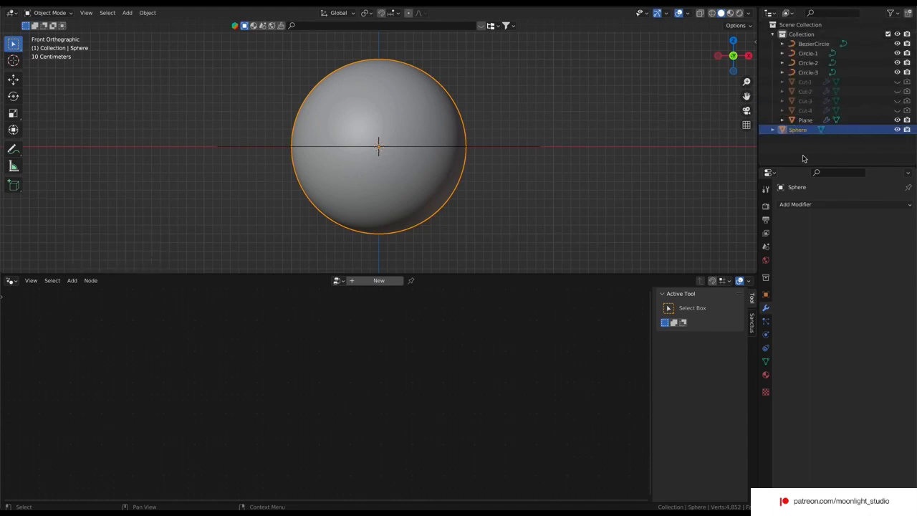
click(772, 35)
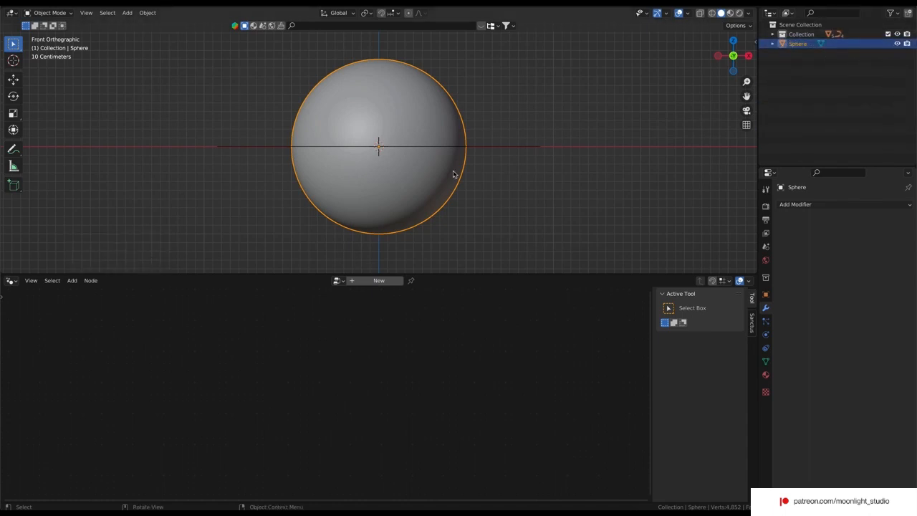
click(889, 34)
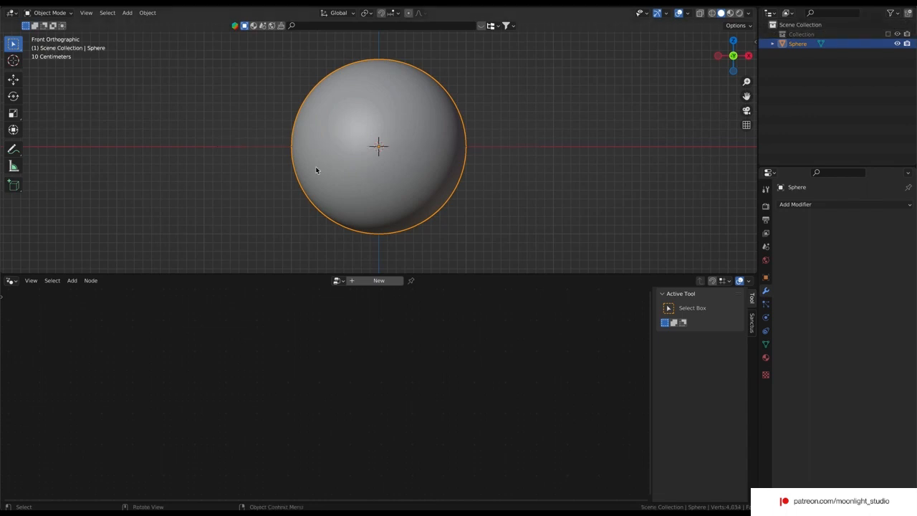
Put the sphere into Edit Mode with face selection and clear the current selection
click(49, 13)
click(52, 22)
click(50, 13)
click(51, 34)
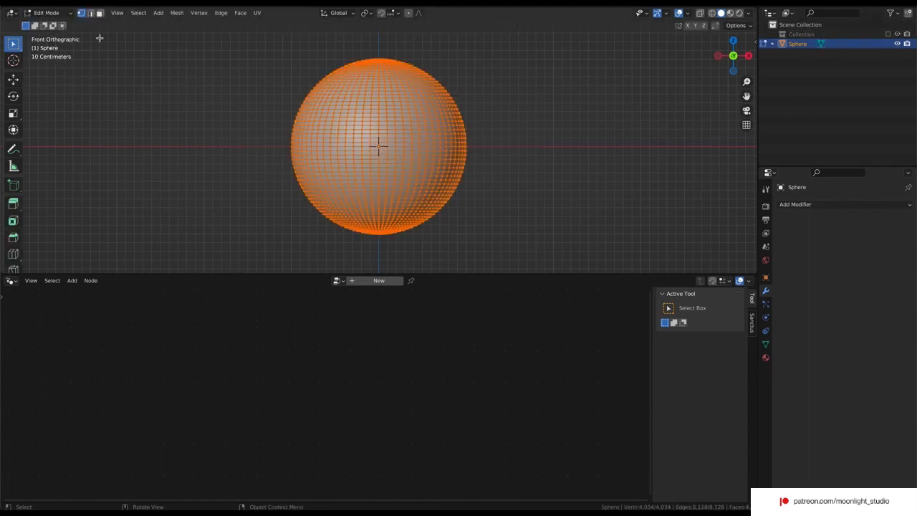
scroll(358, 117, up, 3)
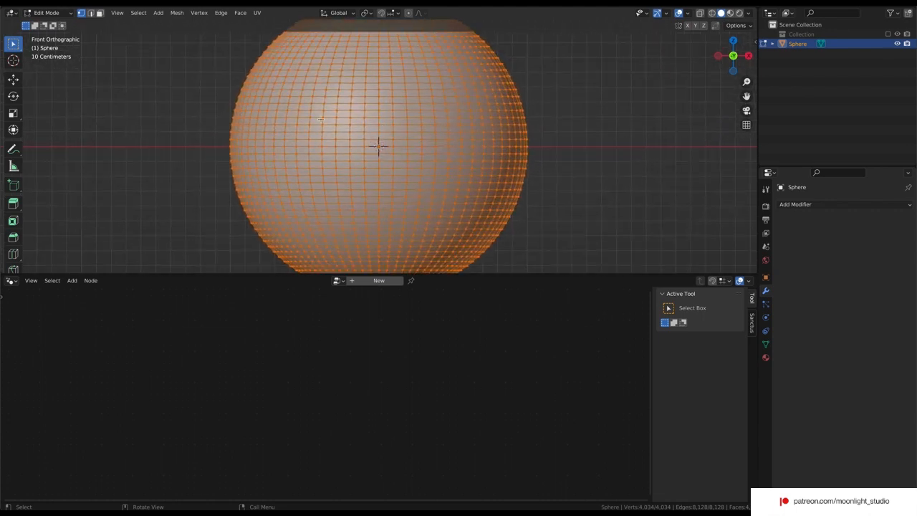
click(101, 15)
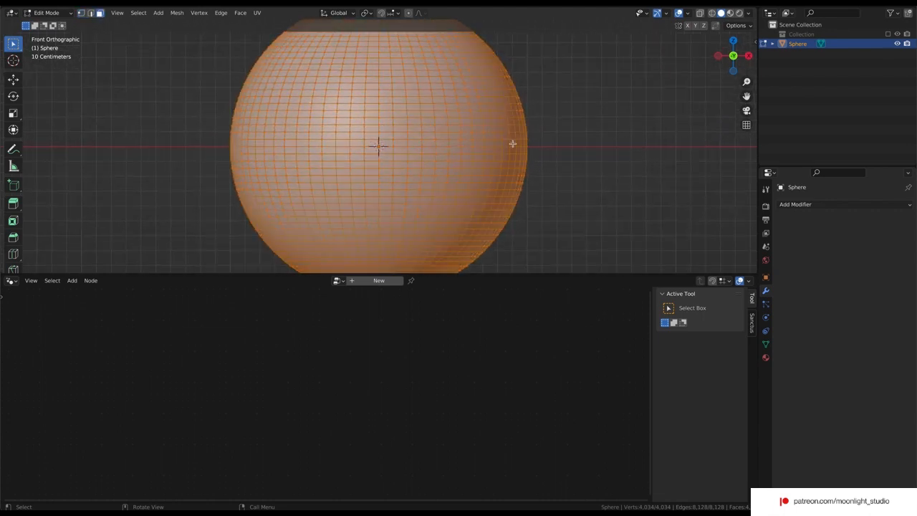
alt+click(238, 149)
key(alt+a)
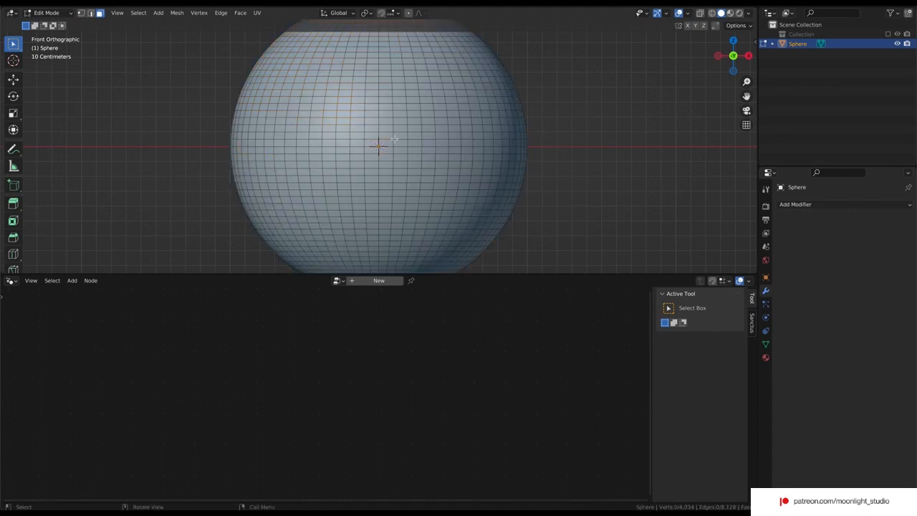
Subdivide the two face loops just above the sphere's equator with 1 cut
alt+click(392, 143)
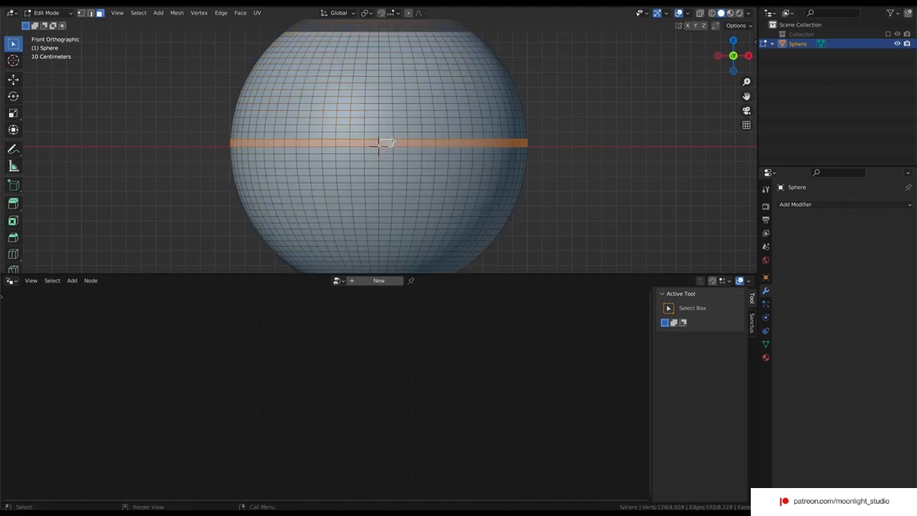
alt+shift+click(392, 136)
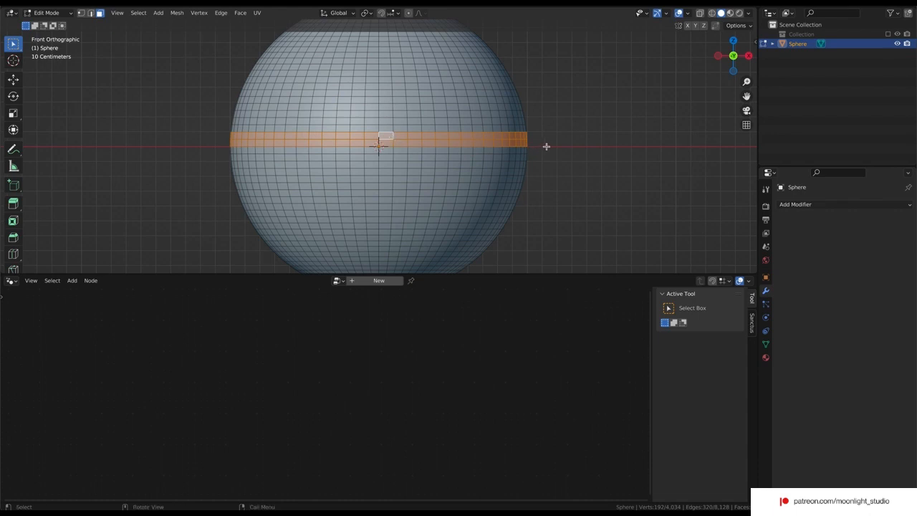
right_click(452, 144)
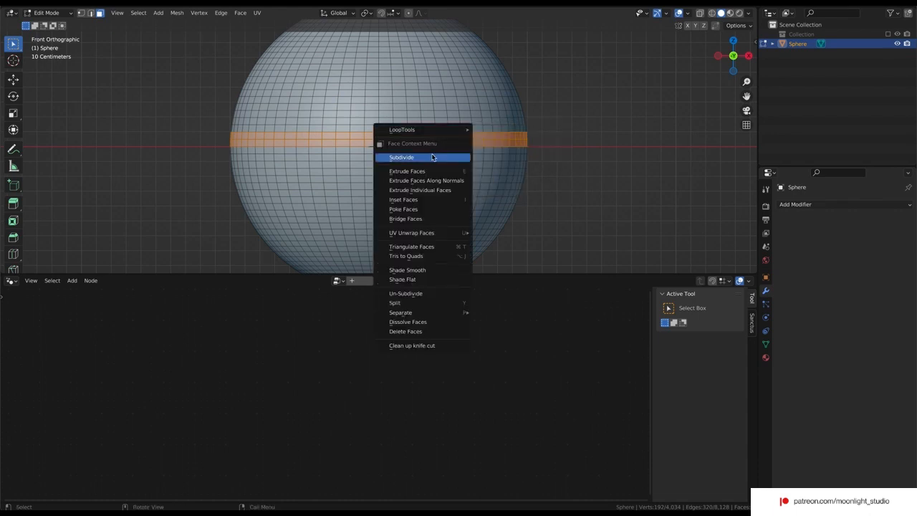
click(431, 154)
right_click(410, 140)
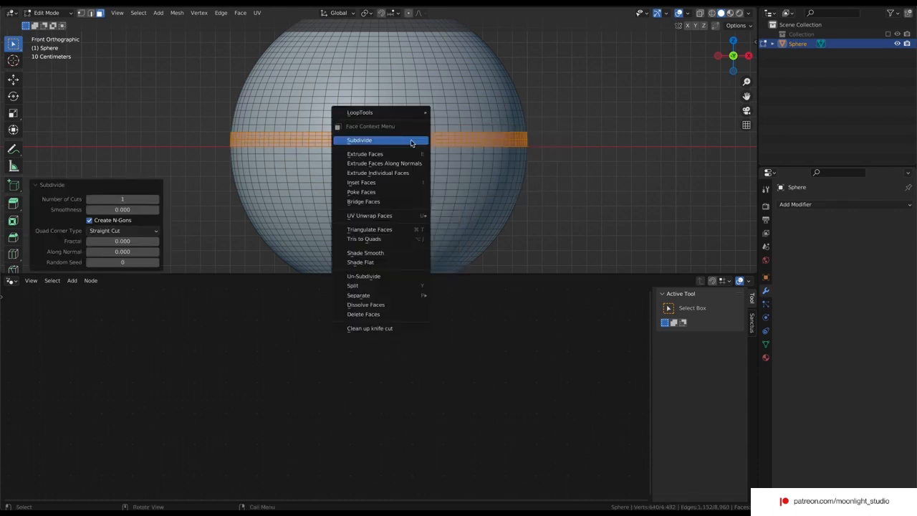
click(407, 141)
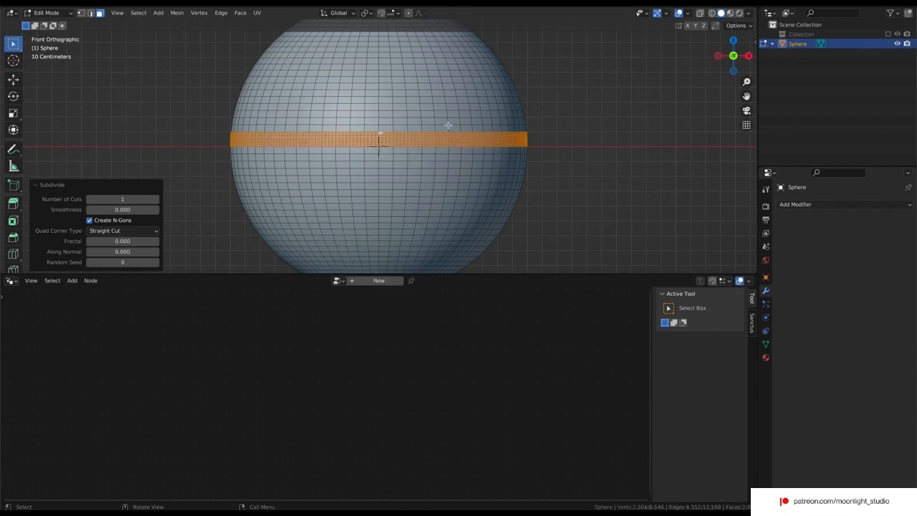
key(ctrl+z)
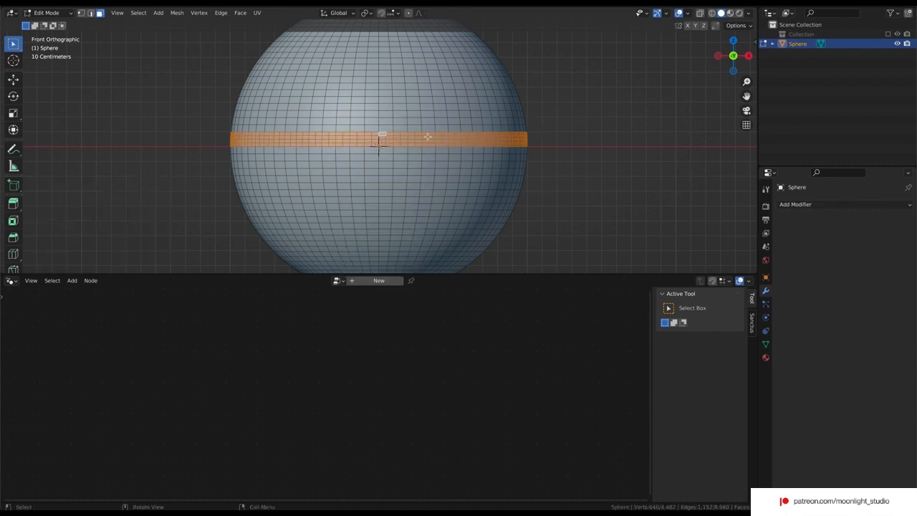
Extrude the two middle face loops of the subdivided band inward along their normals by about 0.026 m to form a groove
click(423, 136)
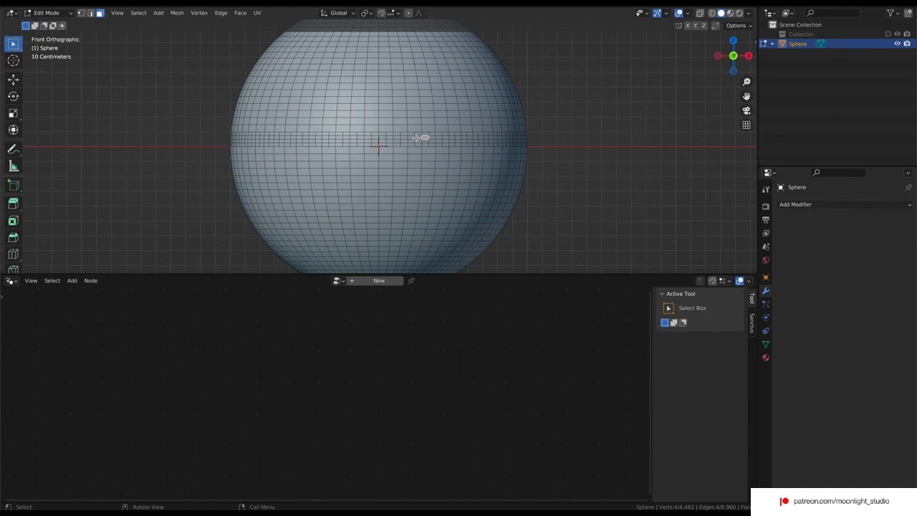
alt+click(417, 137)
key(ctrl+z)
alt+click(416, 138)
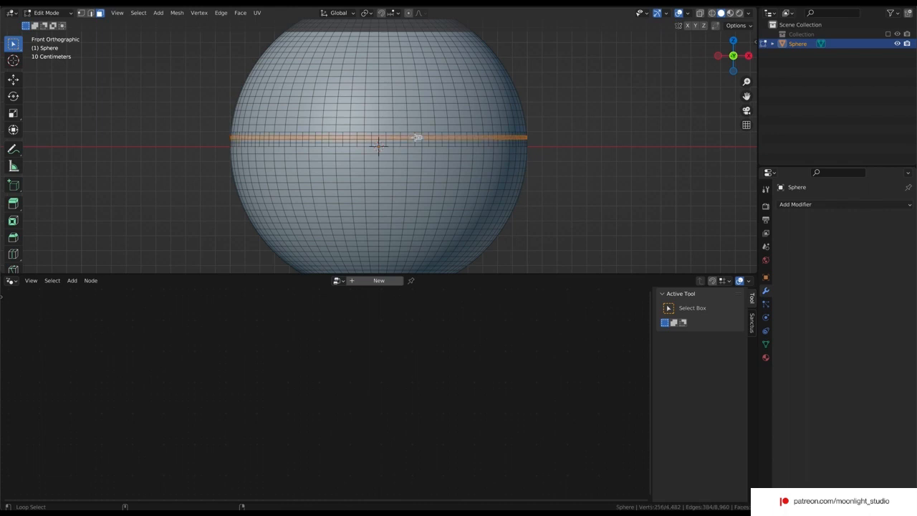
alt+shift+click(416, 140)
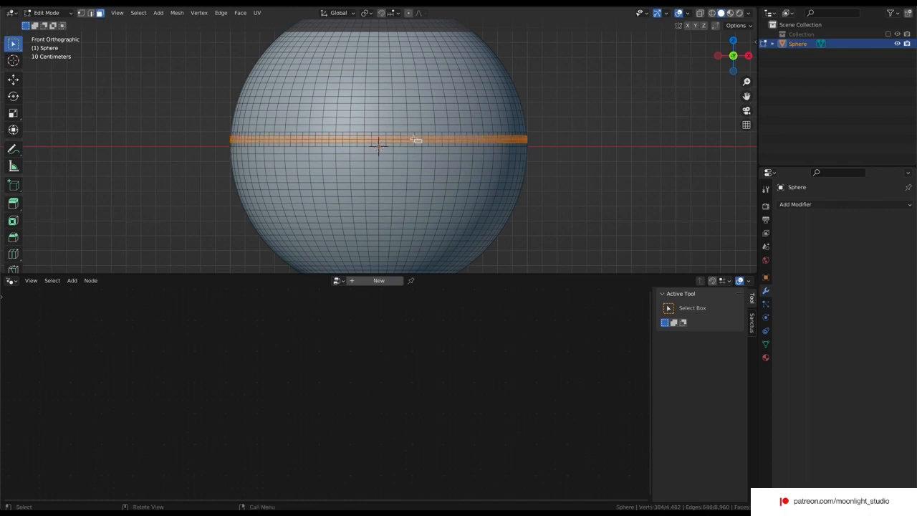
right_click(445, 139)
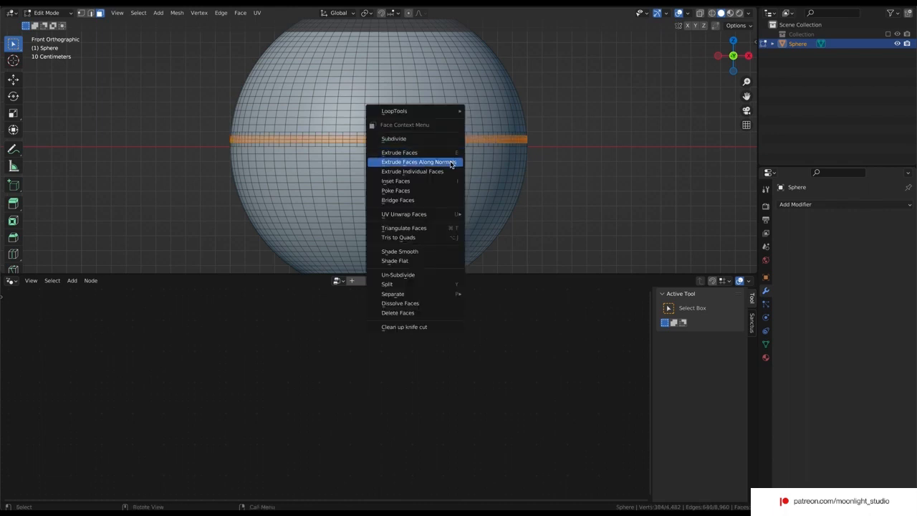
click(449, 159)
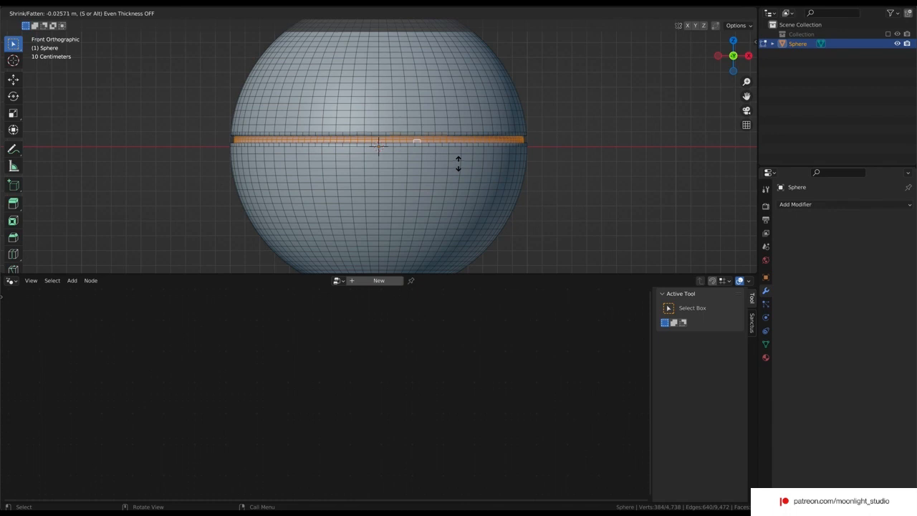
click(458, 163)
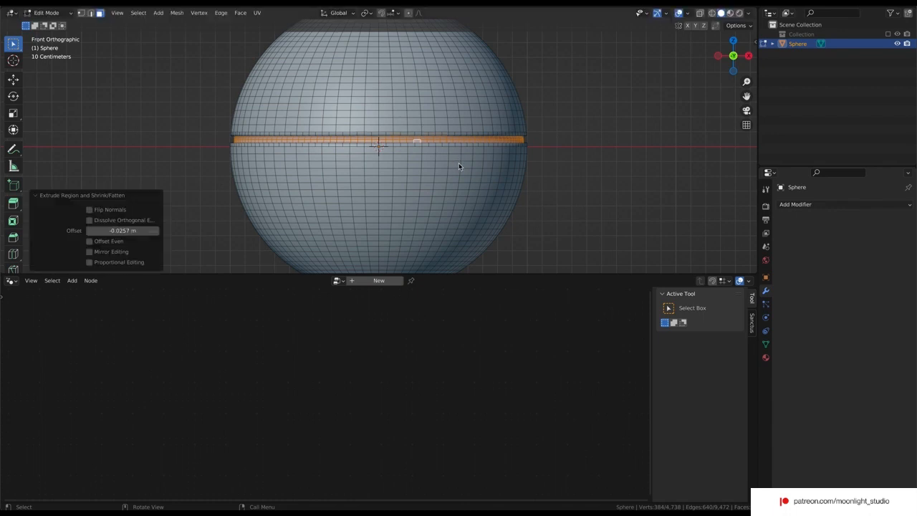
Return to Object Mode and examine the groove around the sphere from several angles and from the front
click(63, 12)
click(65, 23)
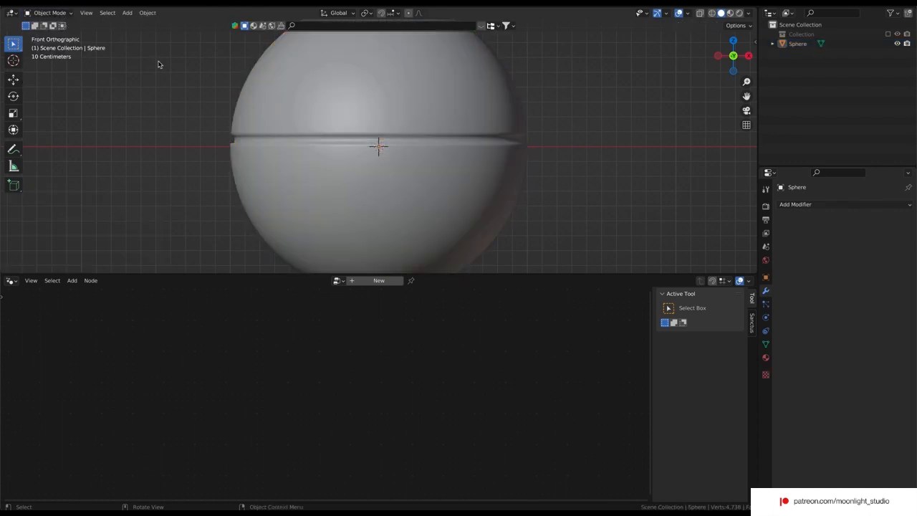
middle_drag(159, 65, 159, 64)
click(295, 91)
click(554, 94)
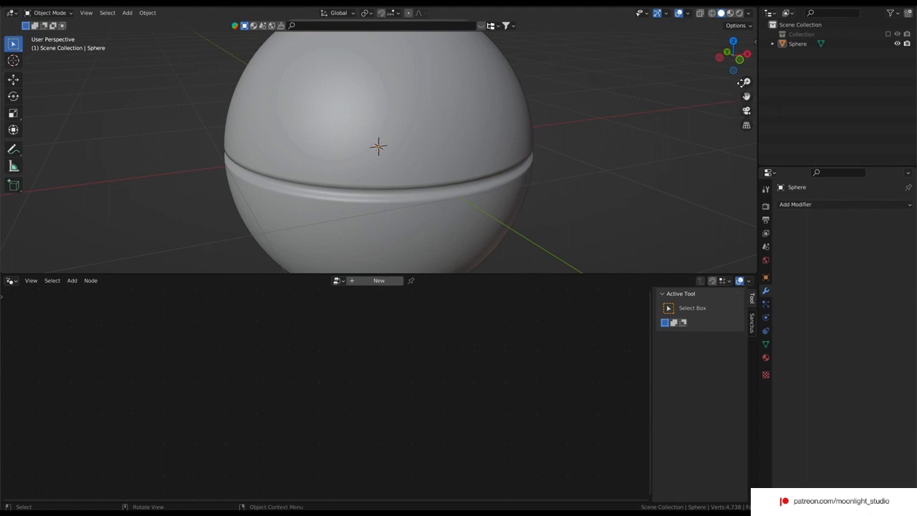
click(741, 60)
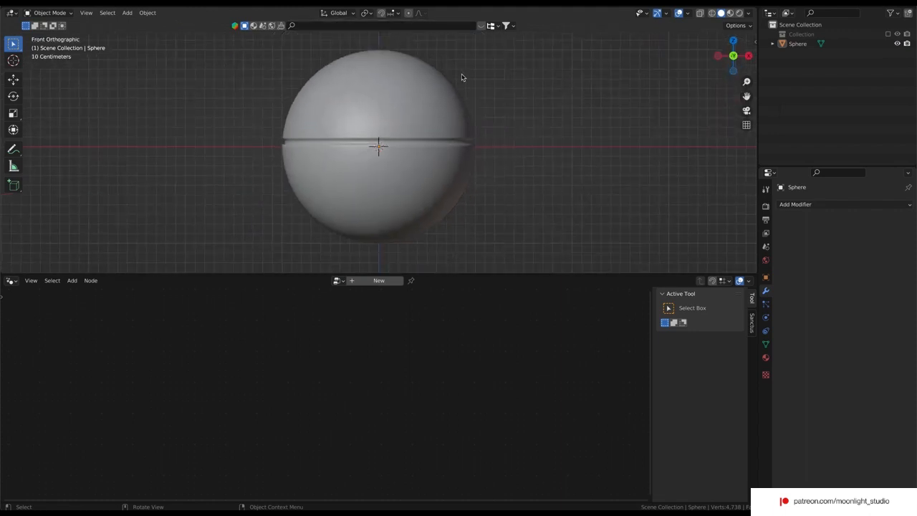
In Edit Mode with X-ray on, select all faces of the sphere's upper half above the groove
click(47, 12)
click(47, 33)
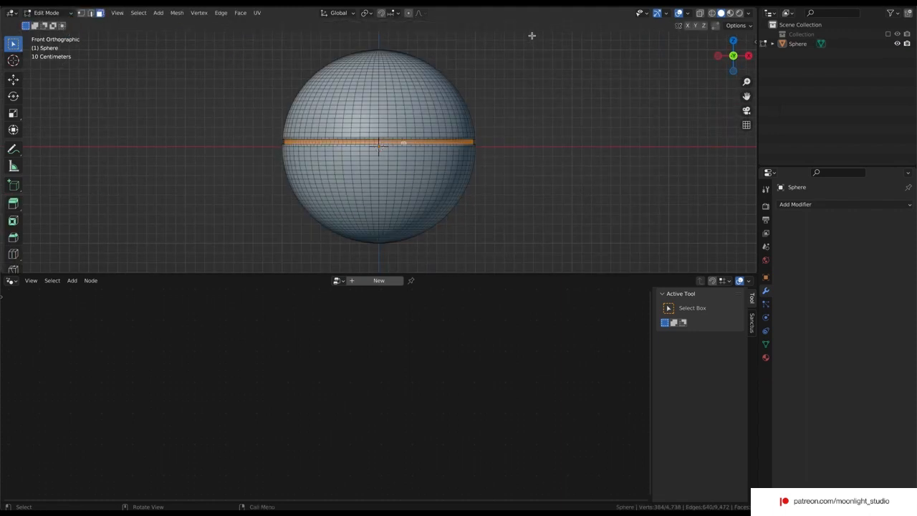
drag(533, 33, 332, 42)
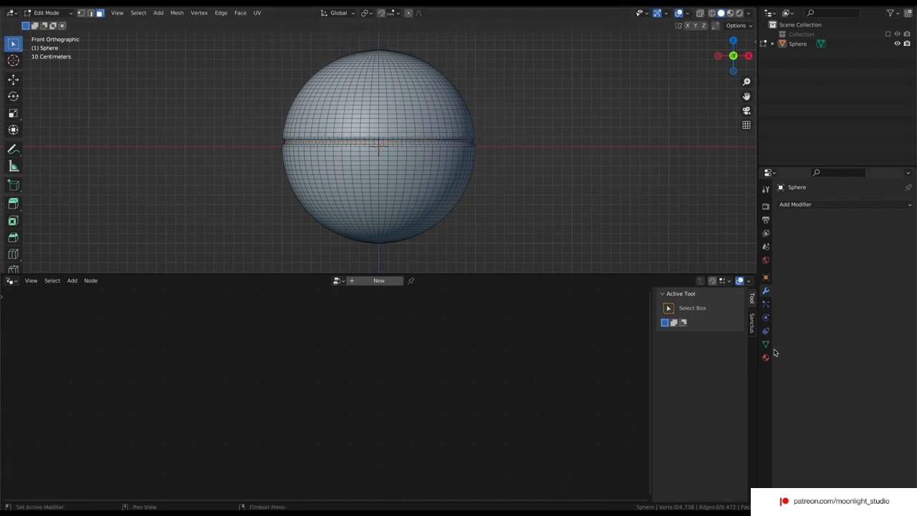
click(700, 12)
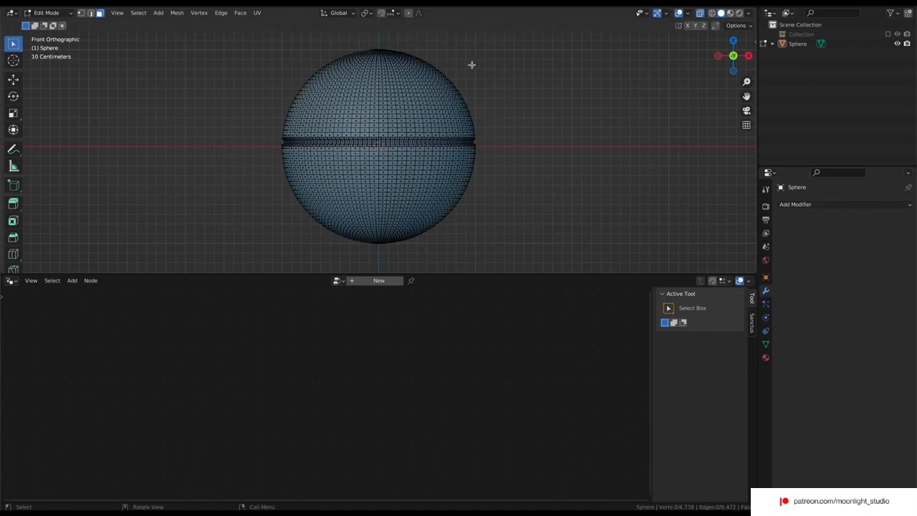
drag(520, 46, 265, 138)
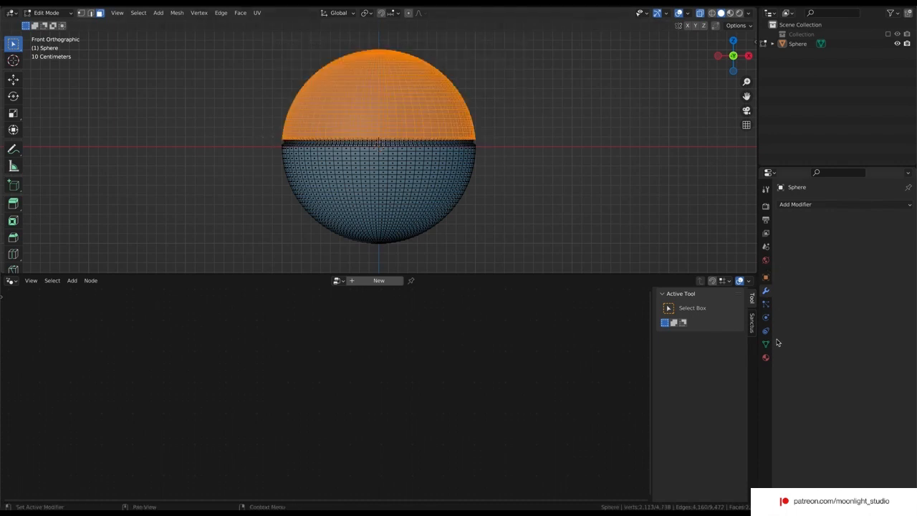
Create a new material for the sphere and set its base color to red
click(765, 357)
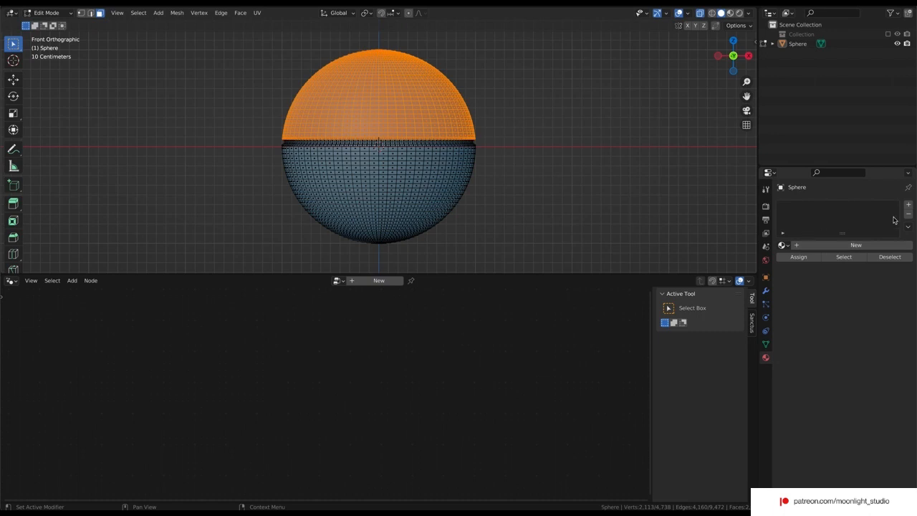
click(899, 245)
click(875, 358)
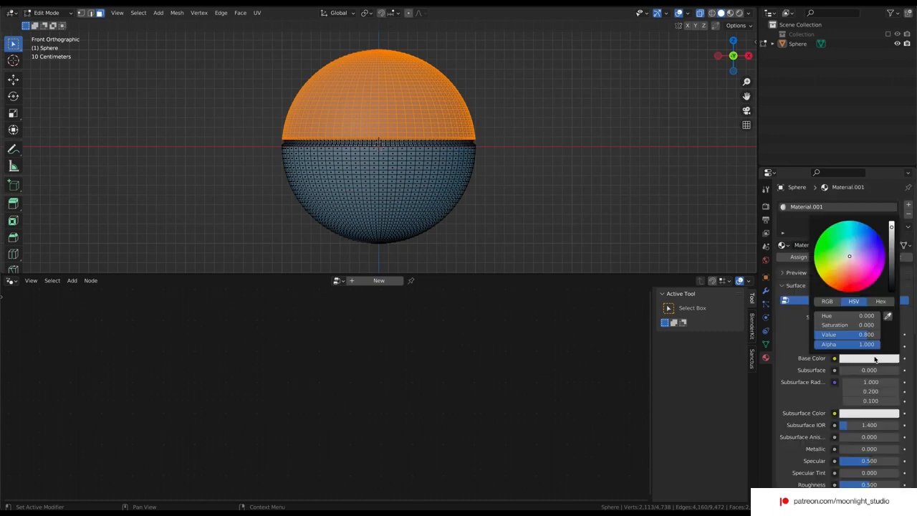
drag(861, 270, 883, 256)
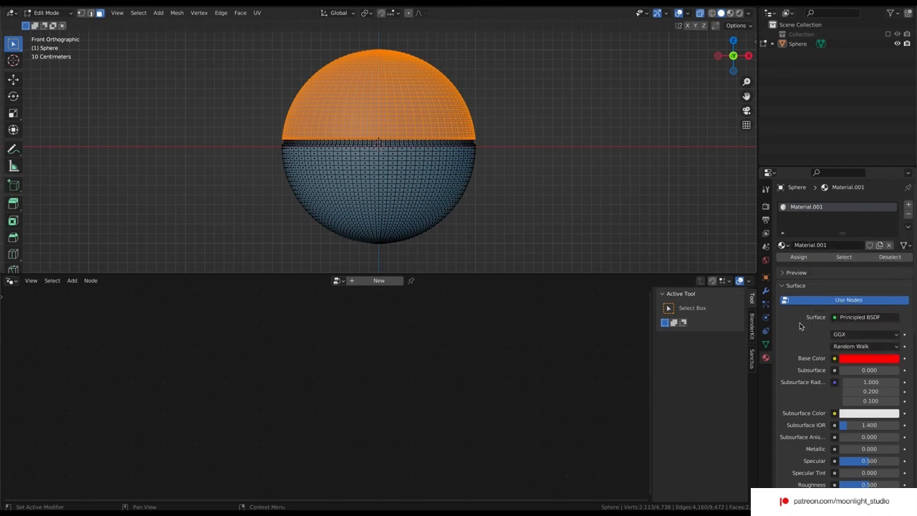
Set the red material's viewport display color to red, clear the face selection and return to Object Mode
scroll(819, 370, down, 10)
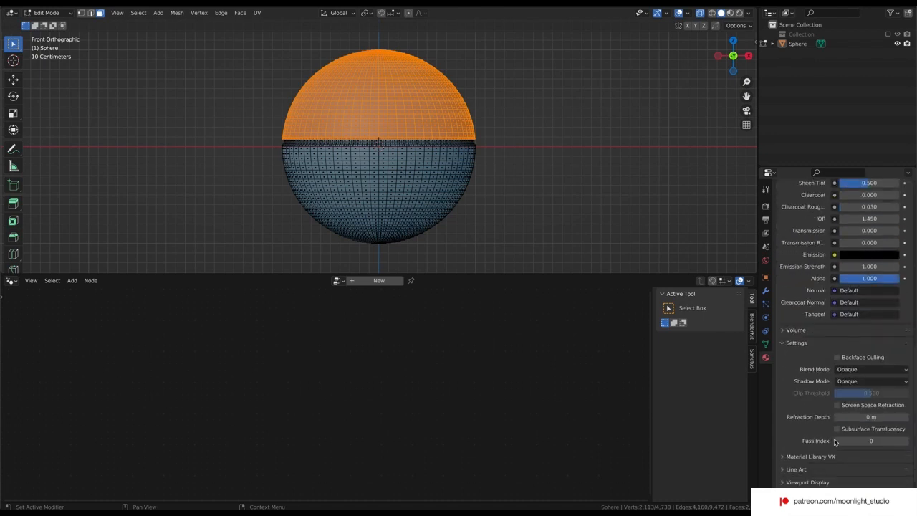
scroll(806, 480, down, 2)
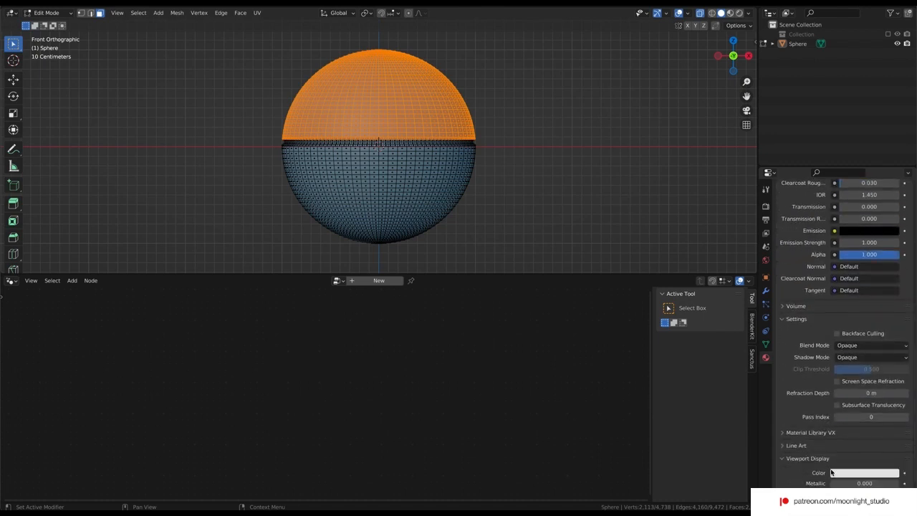
click(844, 473)
drag(863, 374, 851, 406)
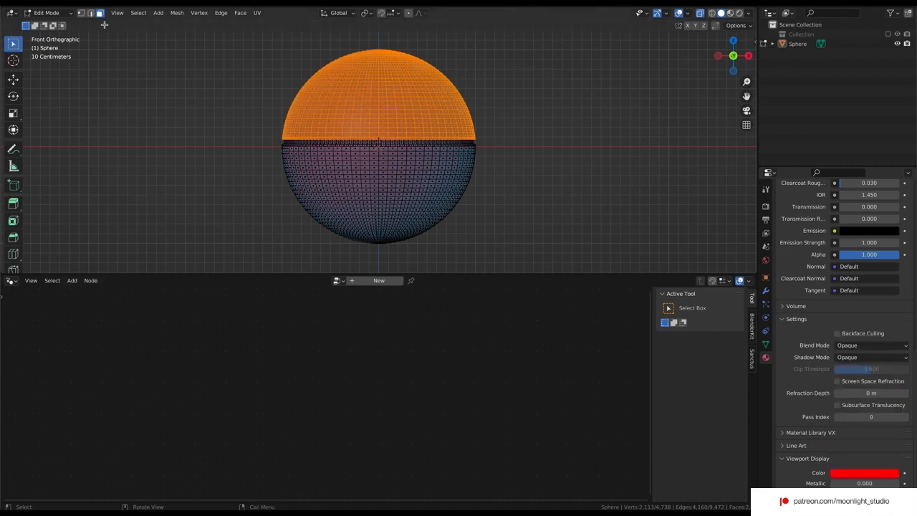
click(133, 75)
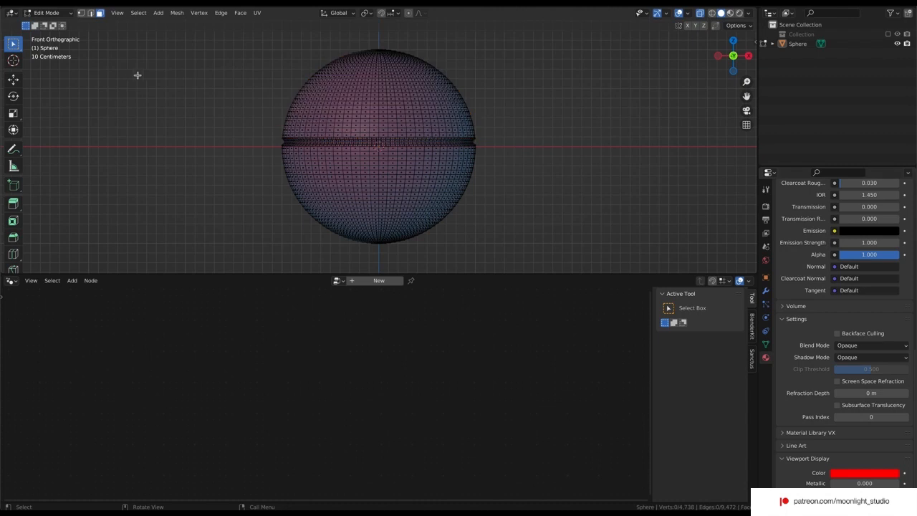
click(49, 13)
click(62, 25)
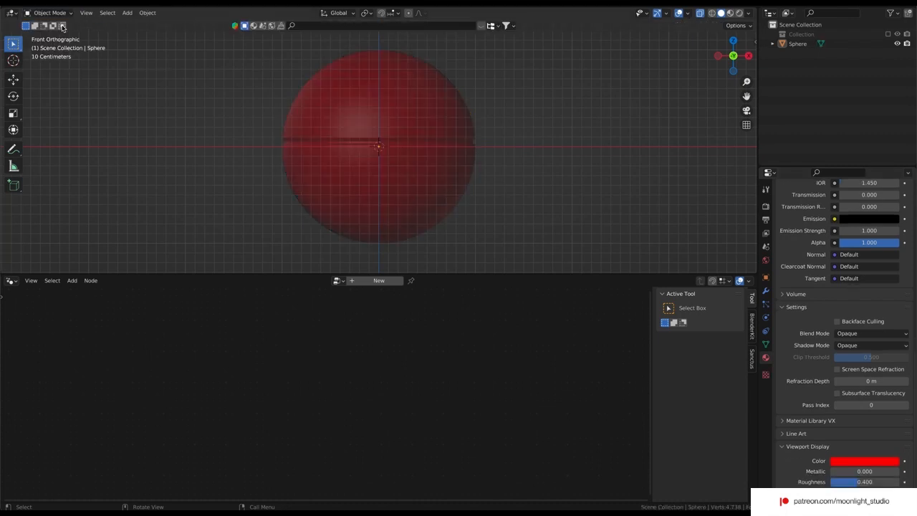
In Edit Mode, select all faces of the sphere's lower half below the groove
click(49, 12)
click(48, 34)
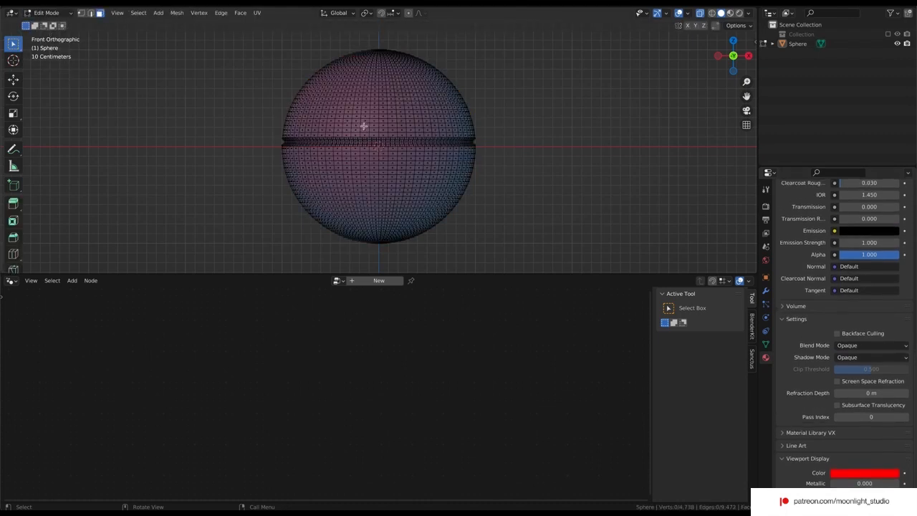
drag(487, 144, 263, 251)
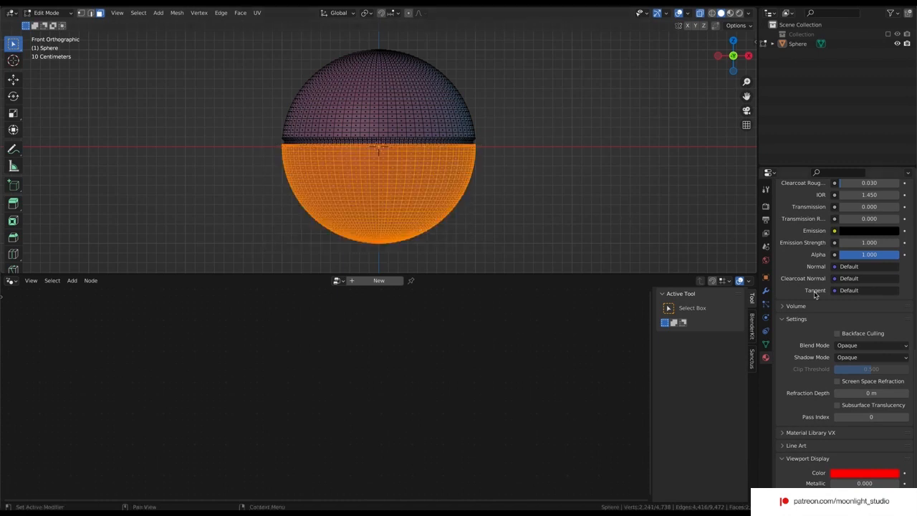
Add a second material slot to the sphere, create a new material in it and set its base color to green
scroll(814, 293, up, 12)
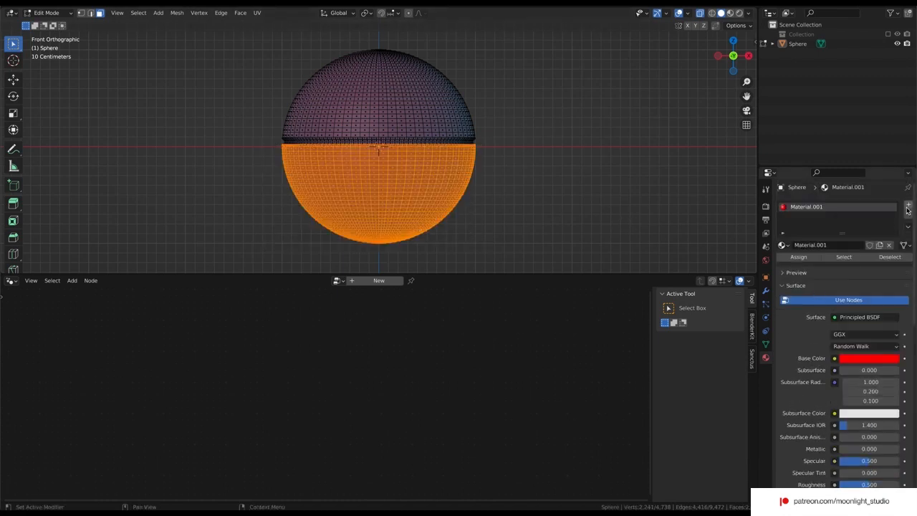
click(908, 206)
click(800, 276)
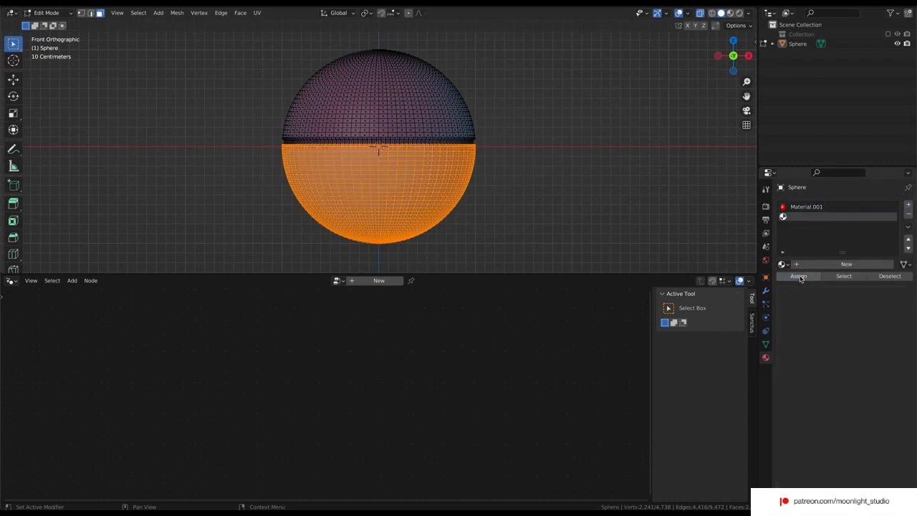
click(803, 264)
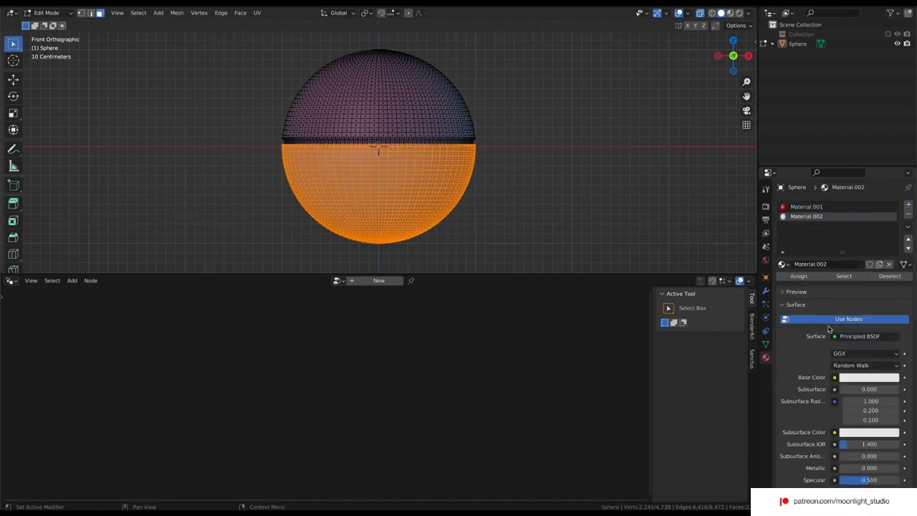
click(879, 294)
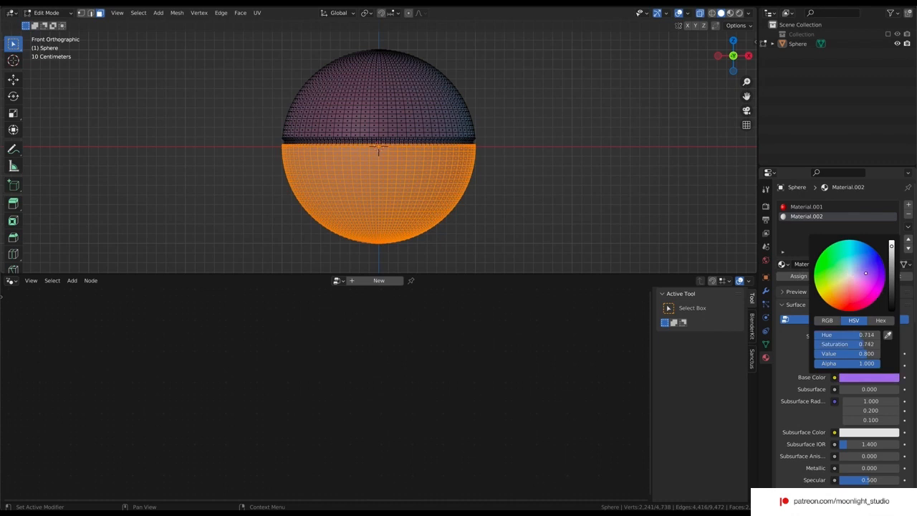
click(818, 267)
Set the second material's viewport display color to green
scroll(809, 335, down, 1)
scroll(809, 335, down, 15)
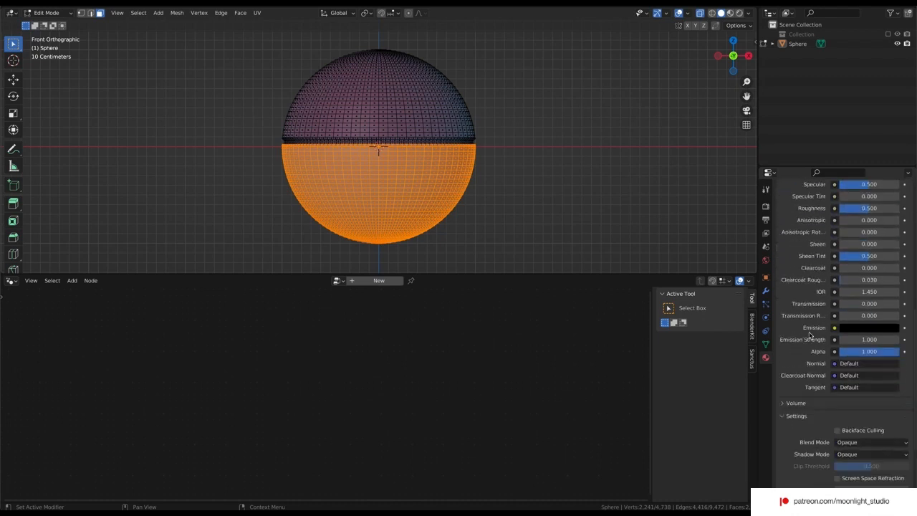
click(837, 457)
click(849, 375)
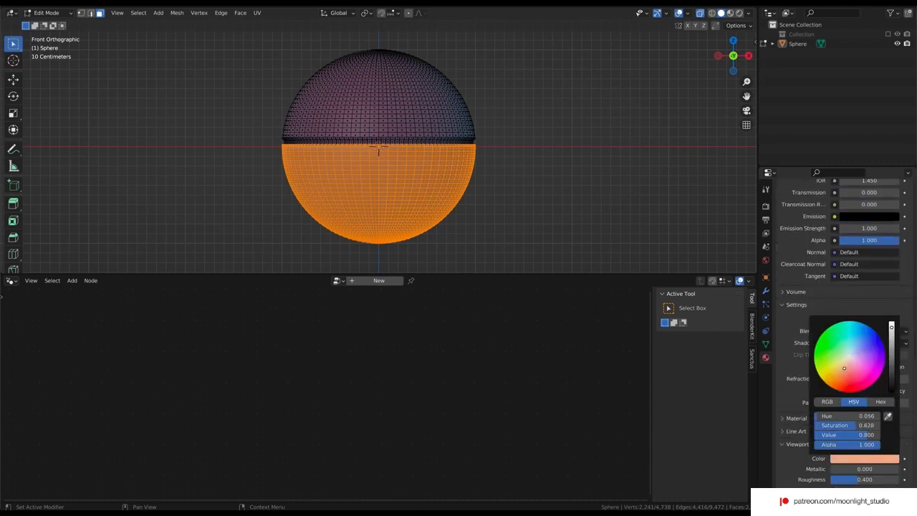
scroll(820, 301, up, 15)
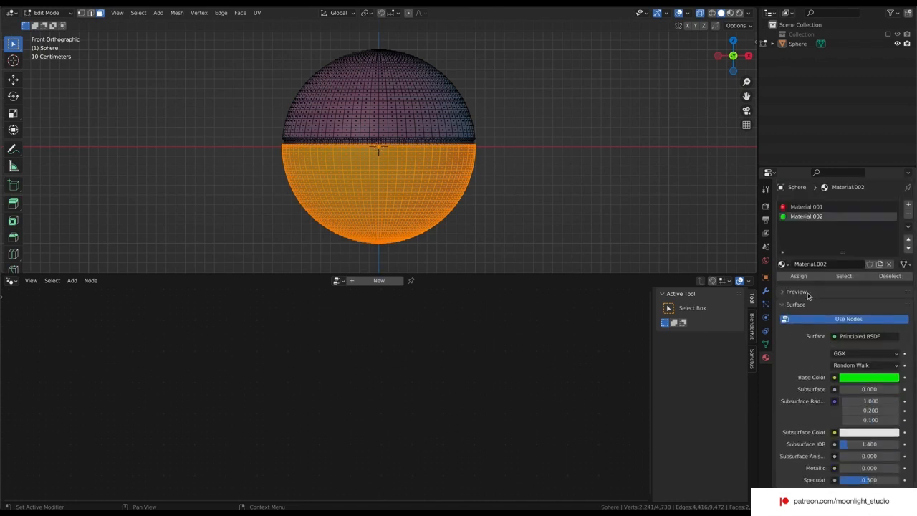
Assign the green material to the selected lower half, return to Object Mode and turn off X-ray
click(796, 277)
click(47, 13)
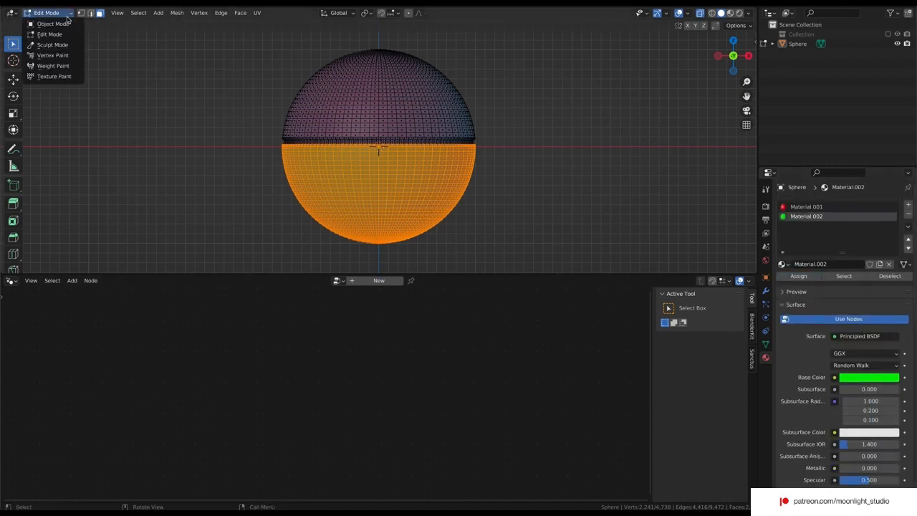
click(43, 22)
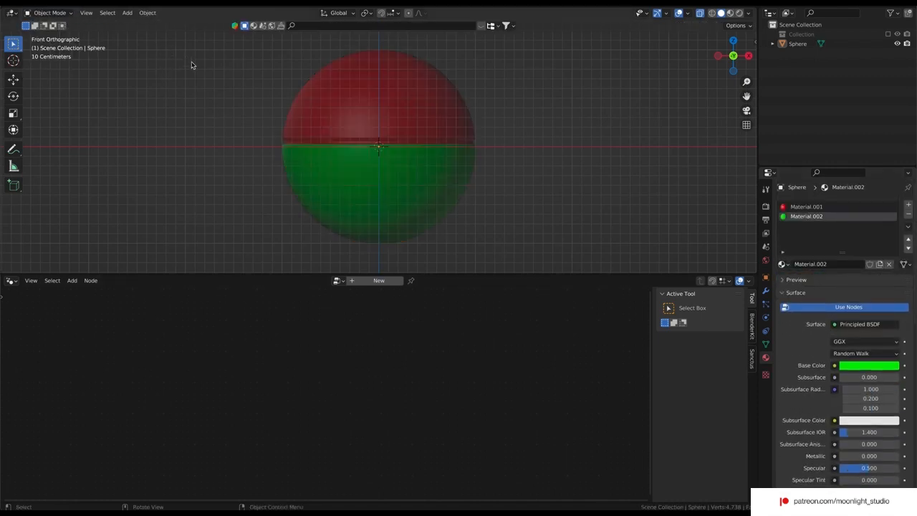
middle_drag(192, 65, 192, 65)
click(69, 13)
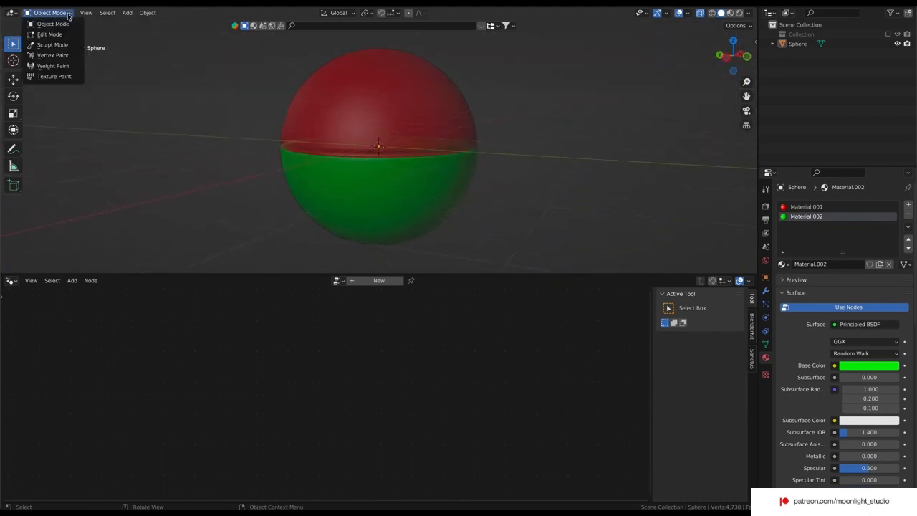
click(699, 13)
middle_drag(600, 78, 599, 78)
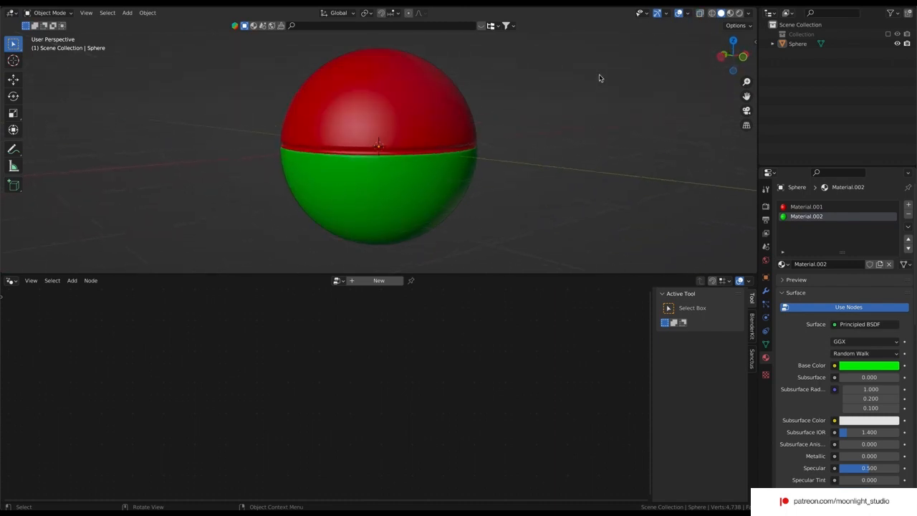
Re-enable the excluded Collection and hide Cut-1 through Cut-4 in the viewport
click(899, 35)
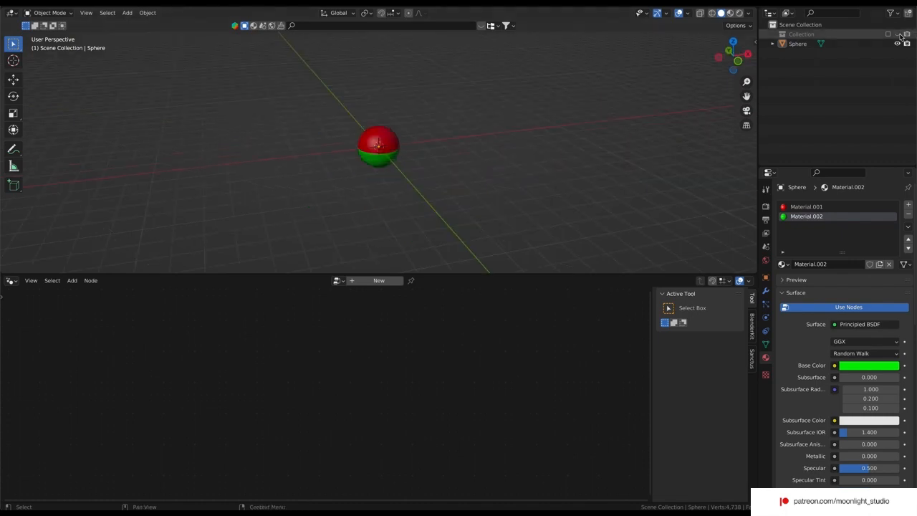
click(889, 34)
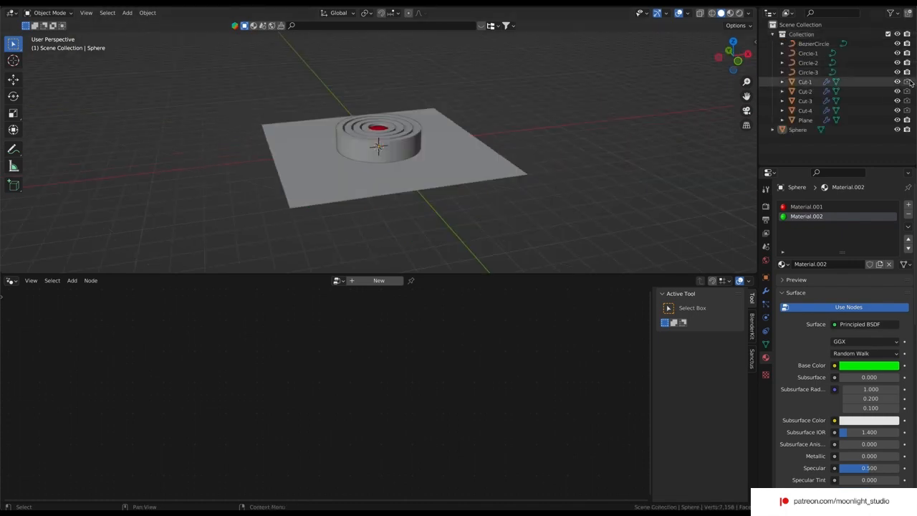
drag(897, 81, 897, 111)
scroll(379, 173, up, 7)
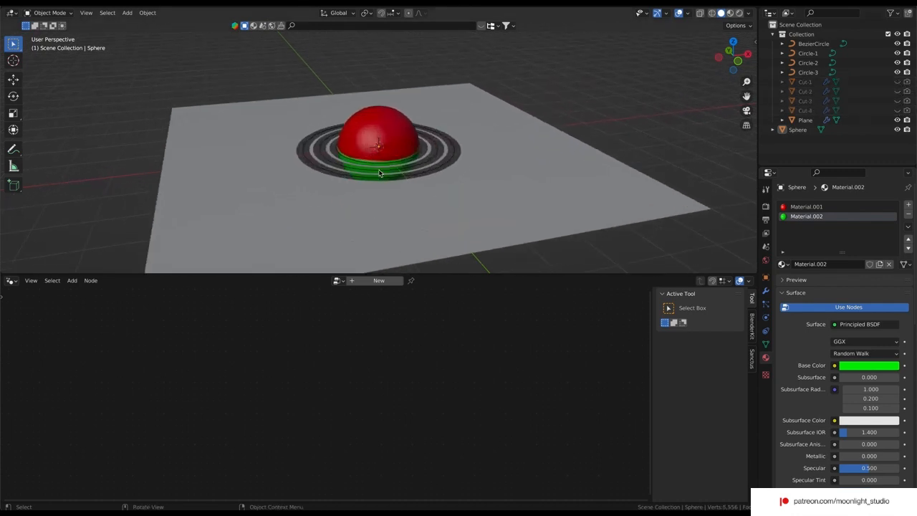
Select the sphere, enlarge the 3D viewport area and set the sphere's scale to 0.25 on all axes
click(378, 165)
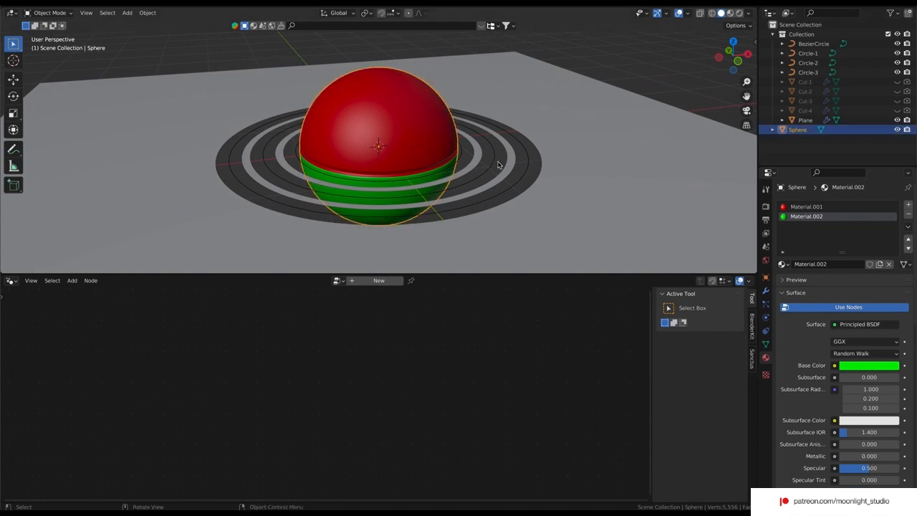
drag(431, 273, 431, 383)
click(765, 278)
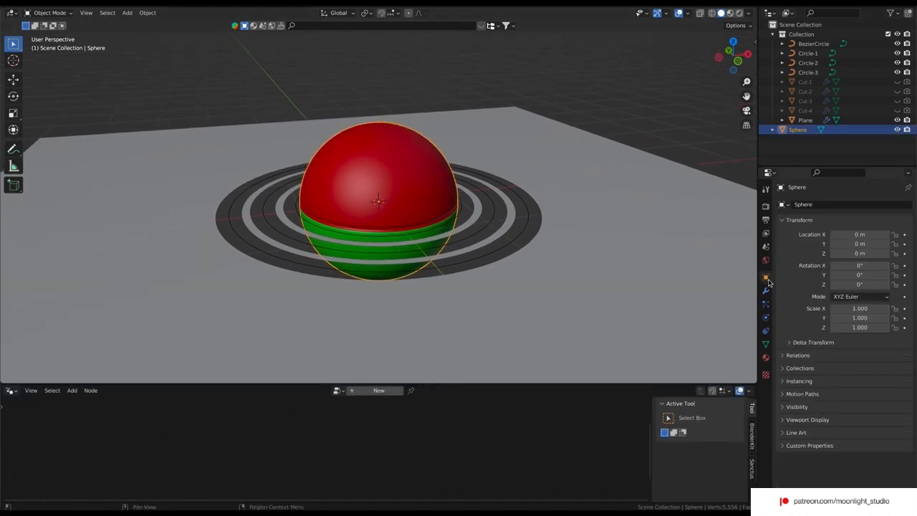
drag(861, 309, 860, 327)
text(0.25)
key(Return)
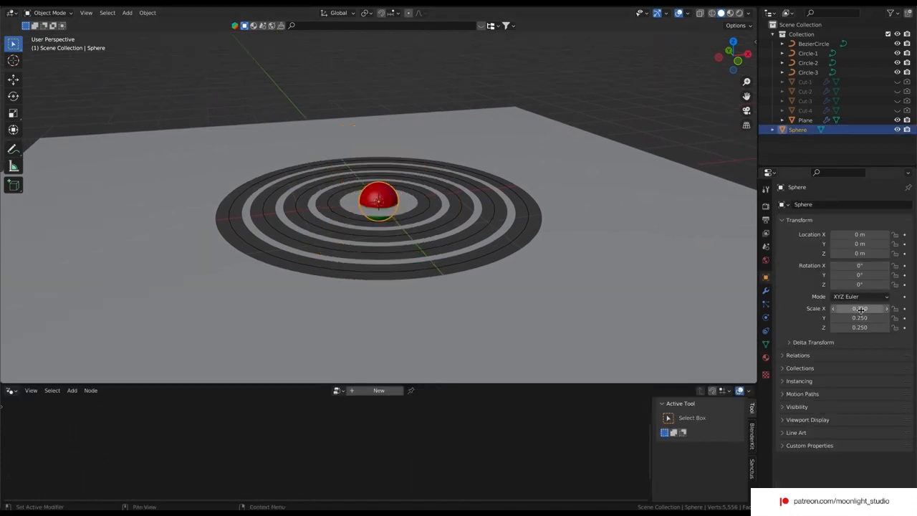
scroll(380, 197, up, 1)
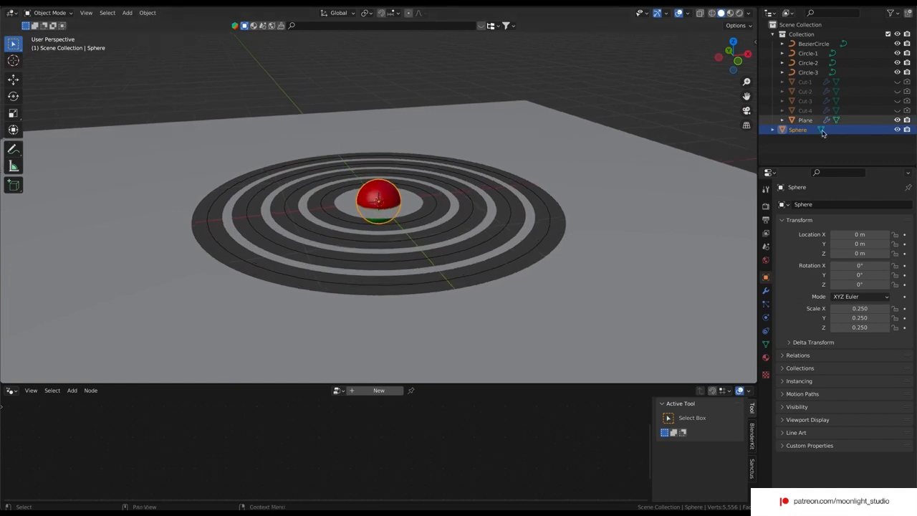
Add a Follow Path constraint to the sphere with Circle-1 as its target
click(766, 331)
click(807, 204)
click(864, 270)
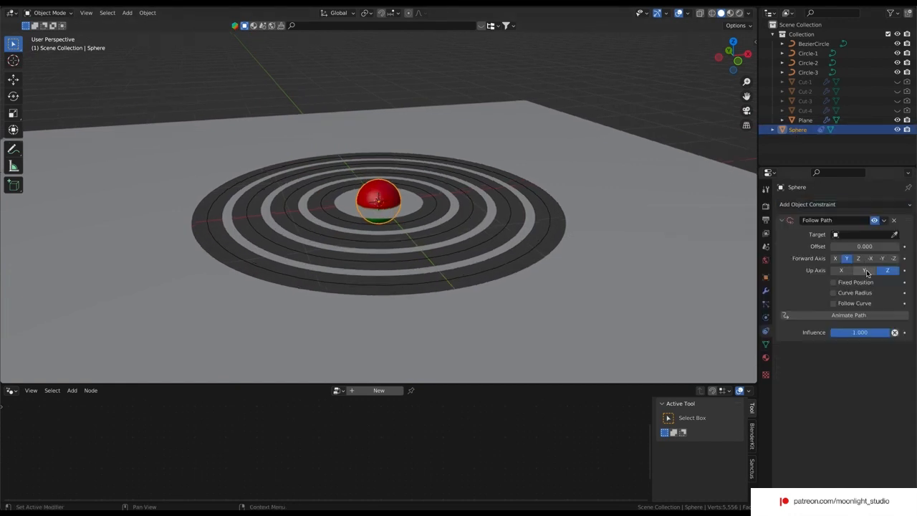
click(859, 234)
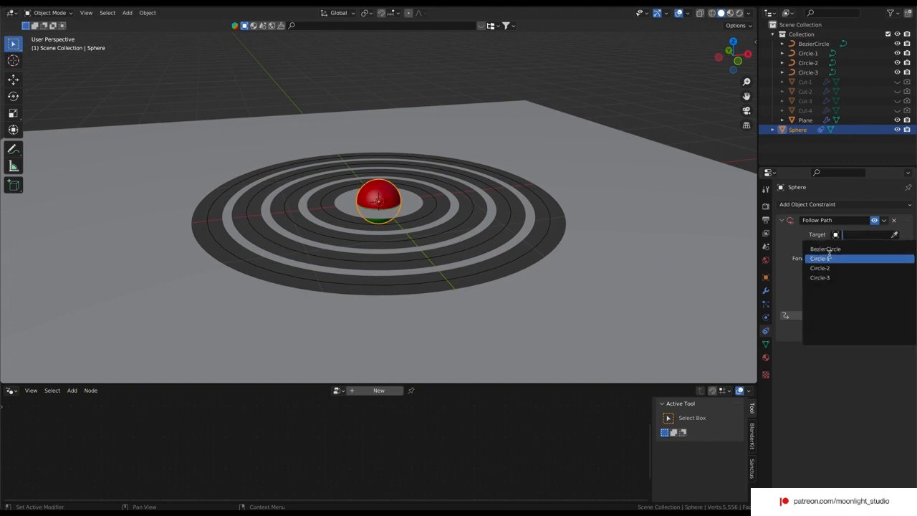
click(828, 249)
Rename the BezierCircle curve as Circle-4 and reselect the sphere
double_click(803, 43)
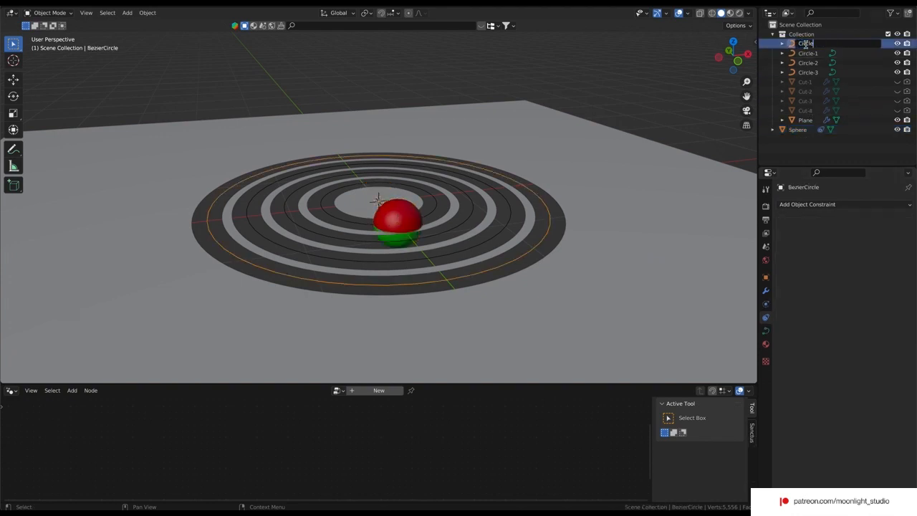
key(BackSpace)
text(4)
key(Return)
click(798, 131)
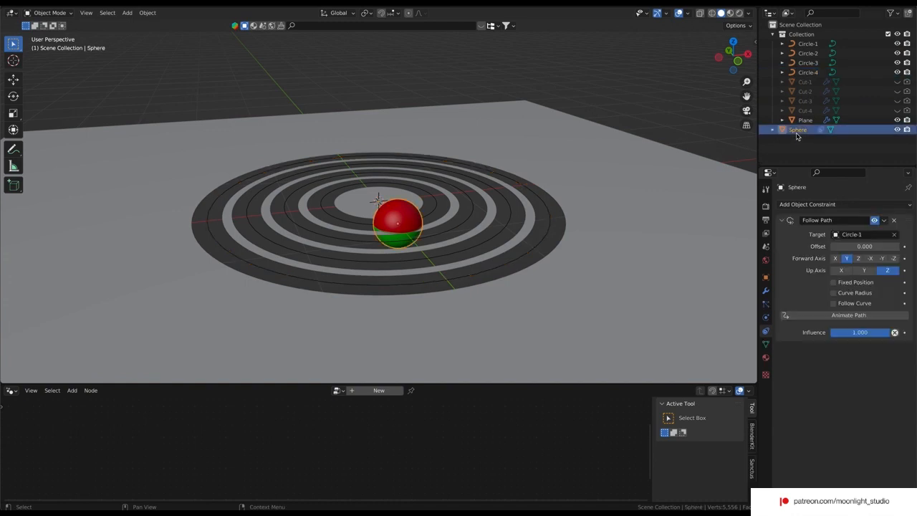
Set the sphere's scale to 0.1 on all axes
mouse_move(731, 63)
mouse_down()
mouse_move(782, 66)
mouse_move(739, 59)
mouse_up()
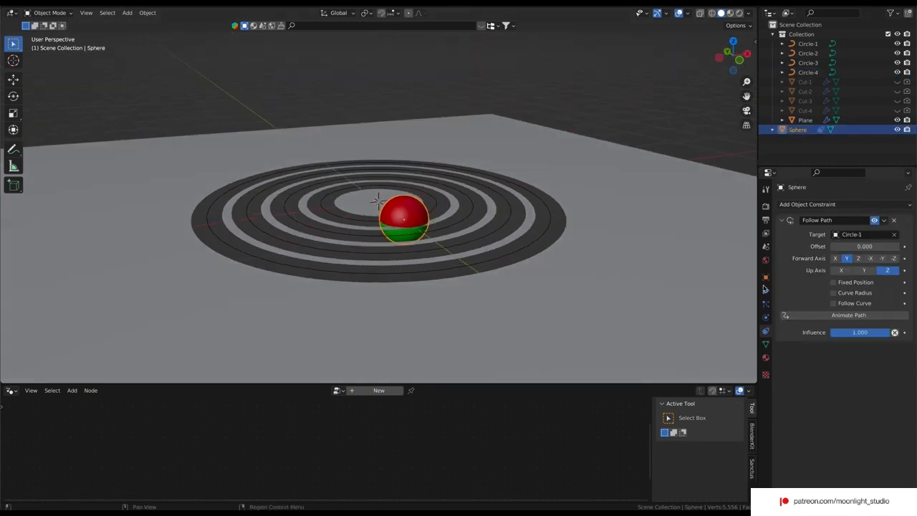
click(766, 277)
drag(879, 304, 879, 325)
text(0.1)
key(Return)
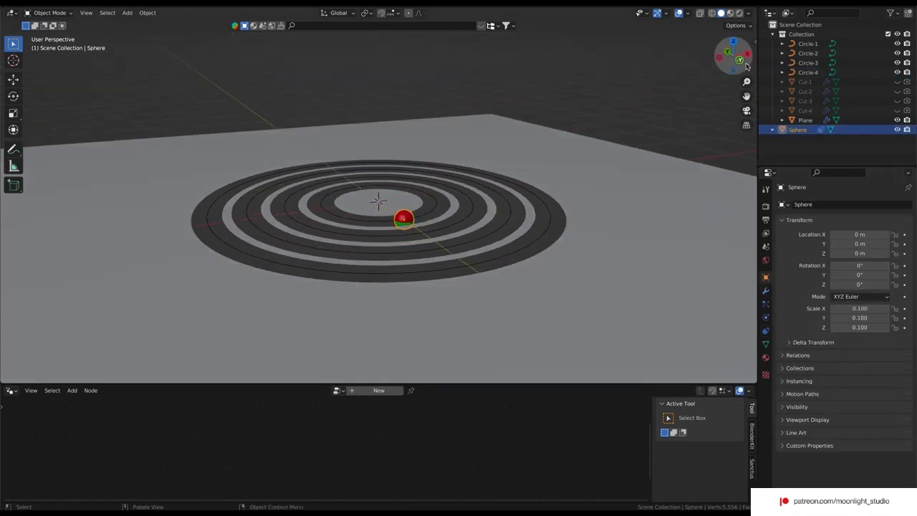
Try uniform scales of 0.15 and 0.16 for the sphere in the innermost groove
drag(732, 59, 735, 74)
drag(860, 307, 861, 327)
text(0.15)
key(Return)
text(0.16)
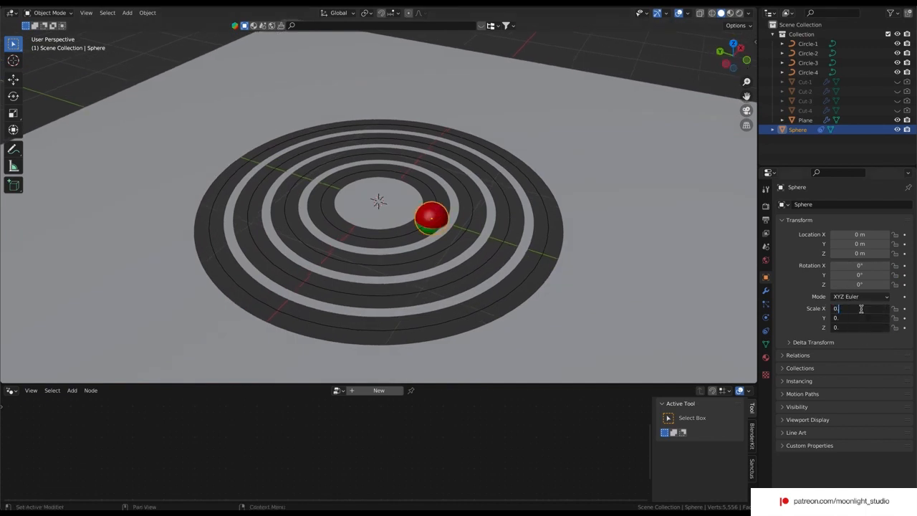
key(Return)
Set the sphere's scale to 0.15 on all axes and check its fit in the innermost groove up close
click(538, 203)
middle_drag(529, 205, 542, 205)
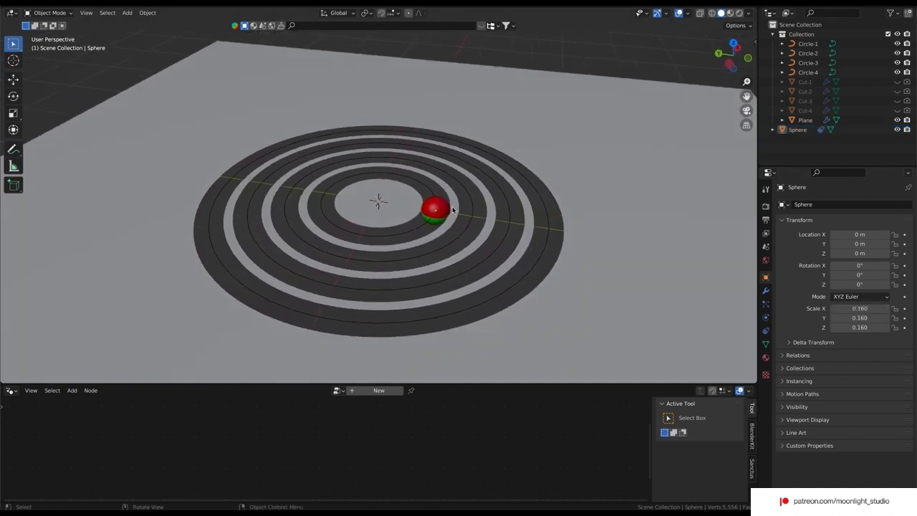
click(442, 211)
drag(848, 308, 850, 327)
text(0.165)
key(Return)
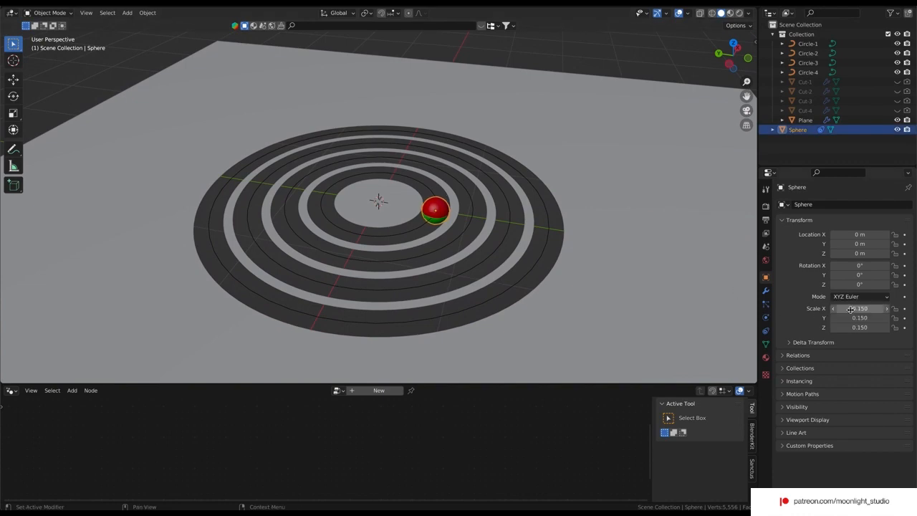
click(506, 192)
scroll(505, 193, up, 1)
scroll(505, 192, up, 6)
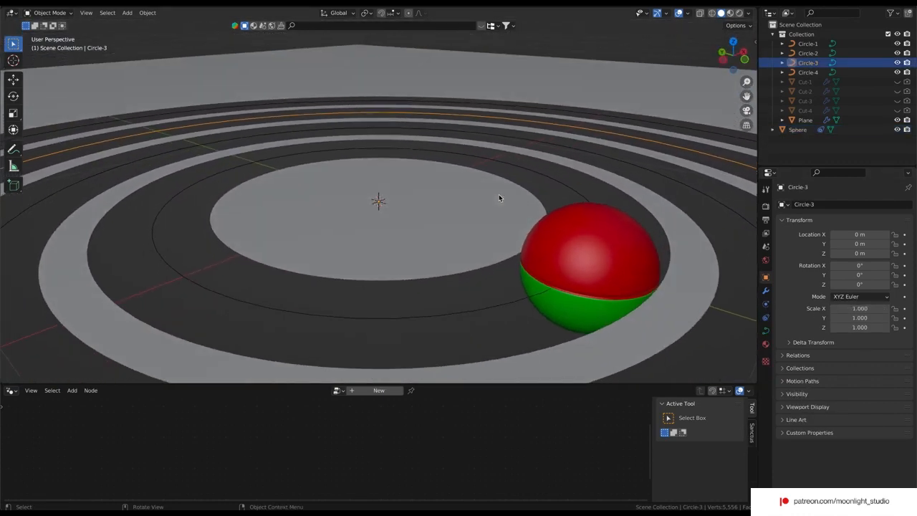
Reduce the sphere's scale on all axes, trying 0.148 and settling on 0.145, and check its fit in the innermost groove
click(551, 244)
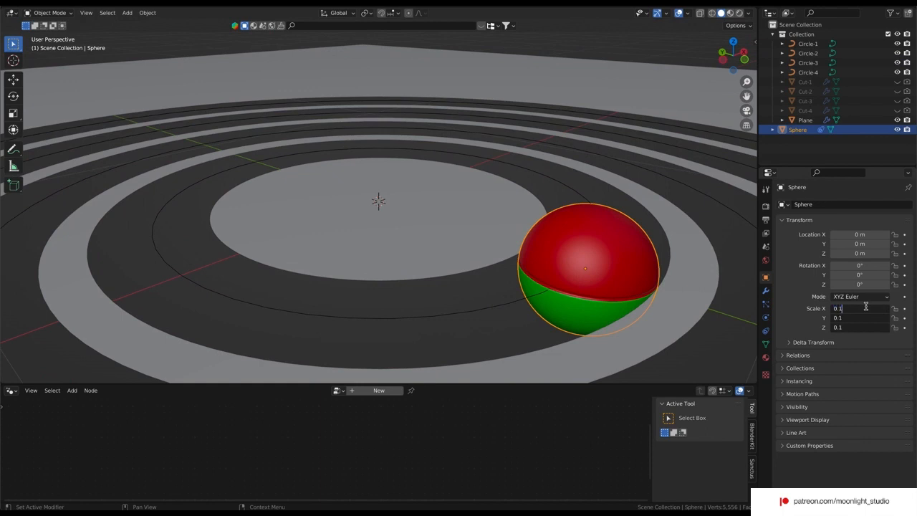
key(Return)
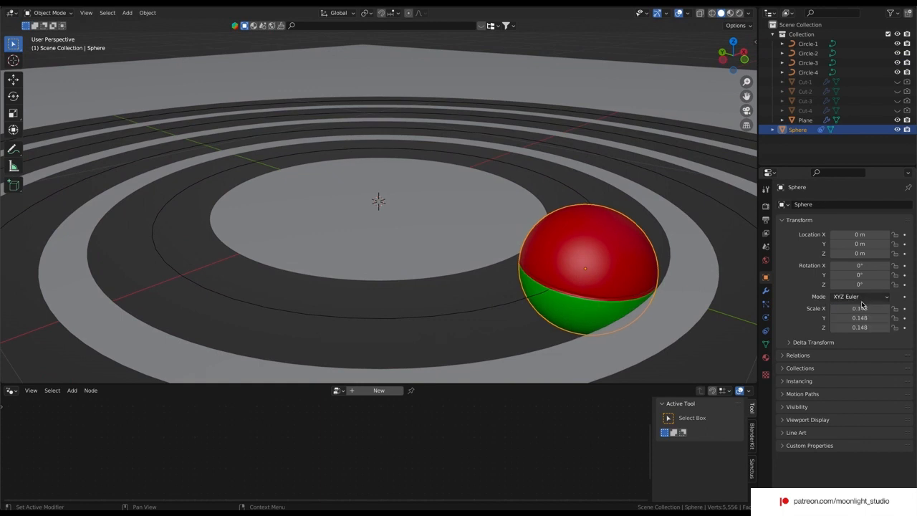
click(863, 310)
text(0.145)
key(Return)
click(649, 202)
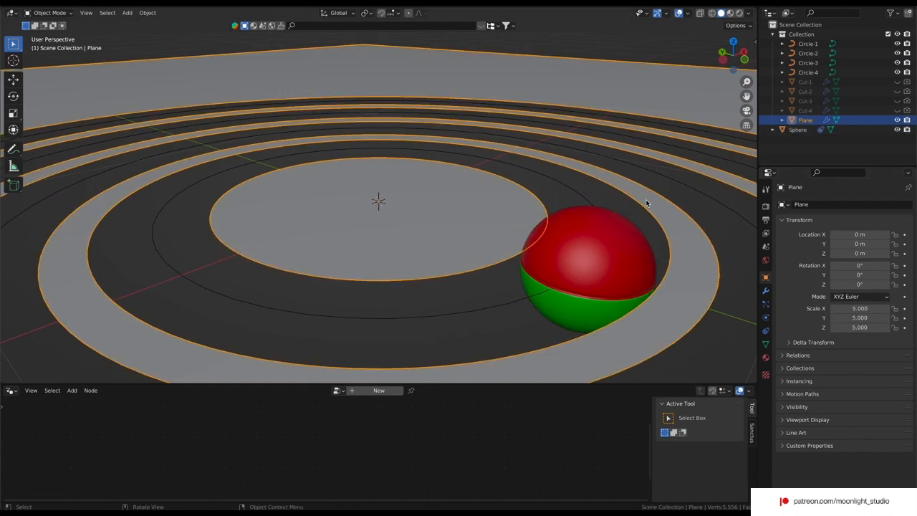
middle_drag(649, 203, 699, 200)
click(700, 200)
Try setting the sphere's origin to the 3D cursor
click(629, 219)
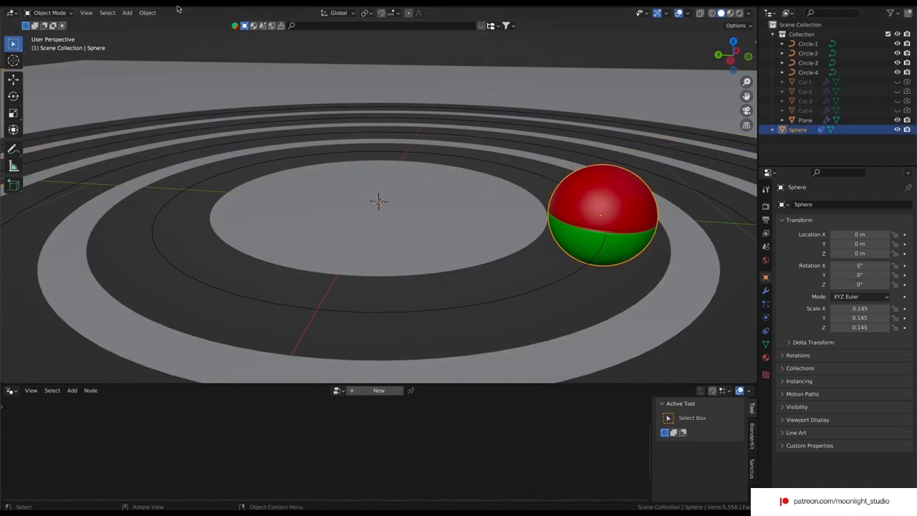
click(147, 12)
mouse_move(200, 33)
click(245, 55)
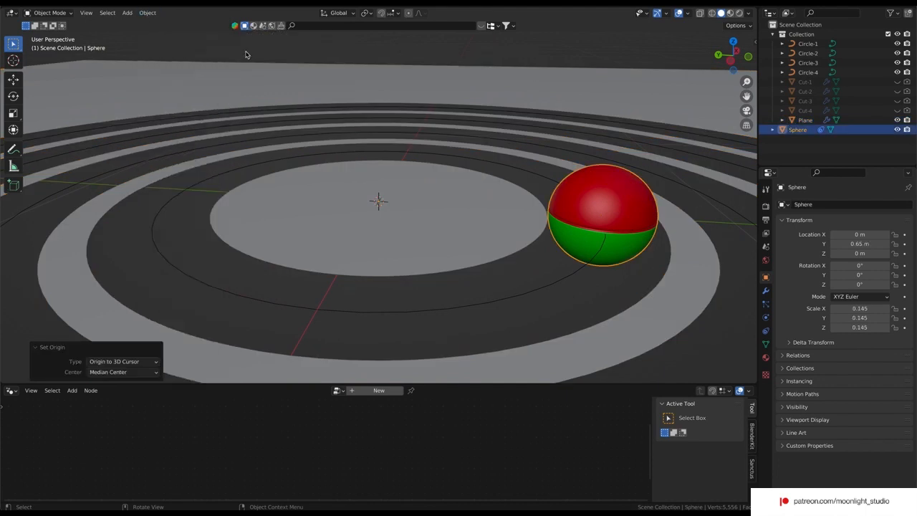
Activate the Move tool and set the sphere's origin to its geometry
click(12, 83)
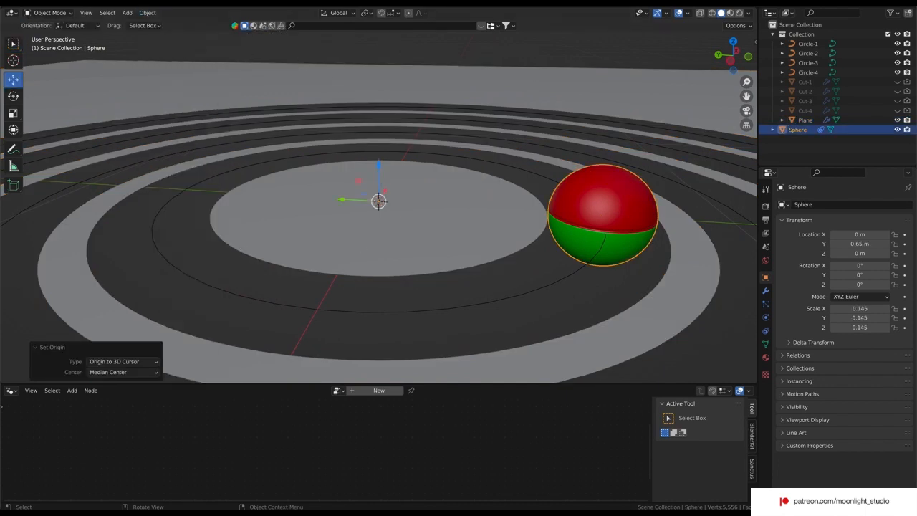
click(148, 12)
mouse_move(200, 34)
click(245, 41)
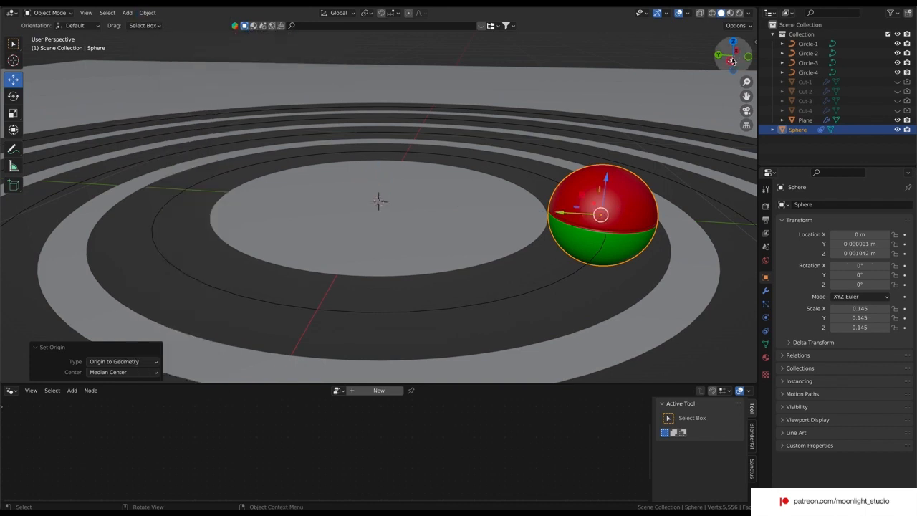
Raise the sphere along the Z axis by about 0.139 m so it sits higher in the innermost groove
click(731, 61)
drag(590, 164, 585, 123)
drag(734, 67, 680, 116)
scroll(590, 150, down, 8)
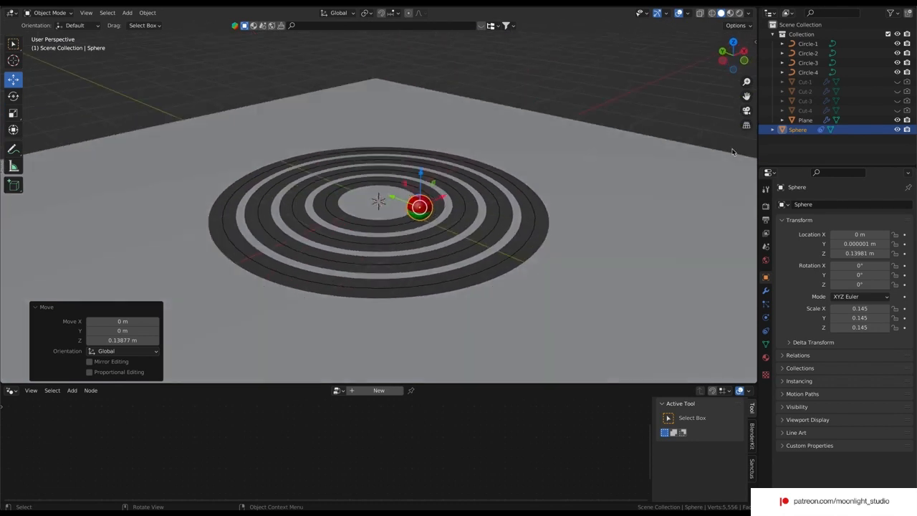
Clear the target of the sphere's Follow Path constraint and paste three copies of the sphere
click(765, 331)
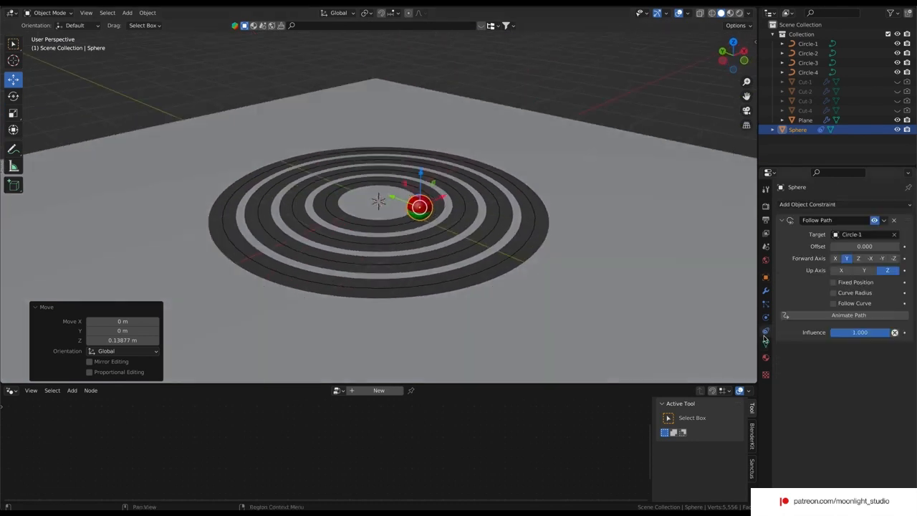
click(894, 235)
key(ctrl+v)
click(796, 140)
key(ctrl+v)
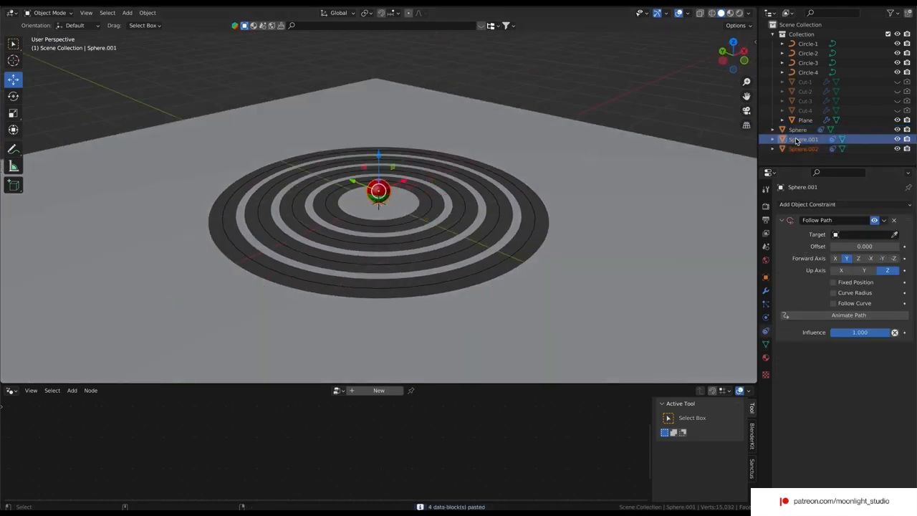
click(797, 149)
key(ctrl+v)
Set the Follow Path target to Circle-1 for Sphere and Circle-2 for Sphere.001
click(797, 130)
click(836, 236)
click(819, 249)
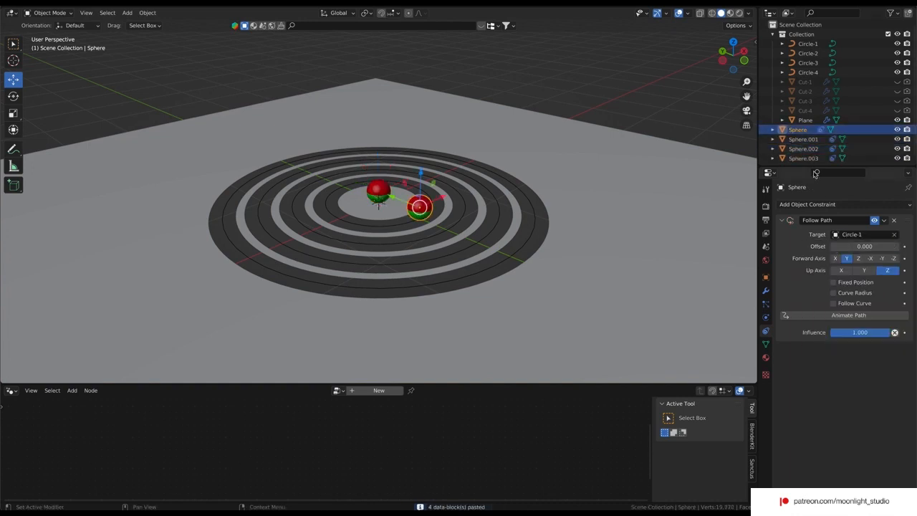
click(802, 139)
click(836, 234)
click(819, 258)
Set the Follow Path target to Circle-3 for Sphere.002 and Circle-4 for Sphere.003, leaving the spheres deselected
click(803, 148)
click(836, 234)
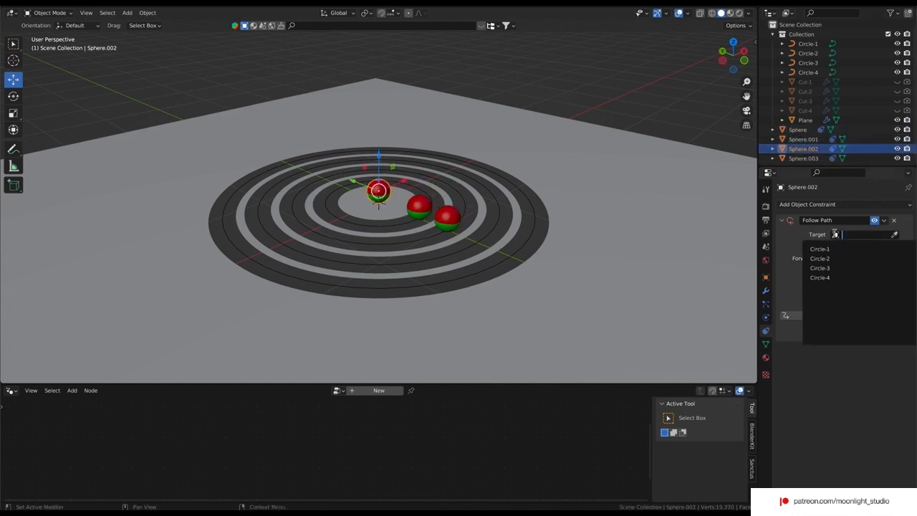
click(819, 276)
click(835, 234)
click(820, 267)
click(802, 158)
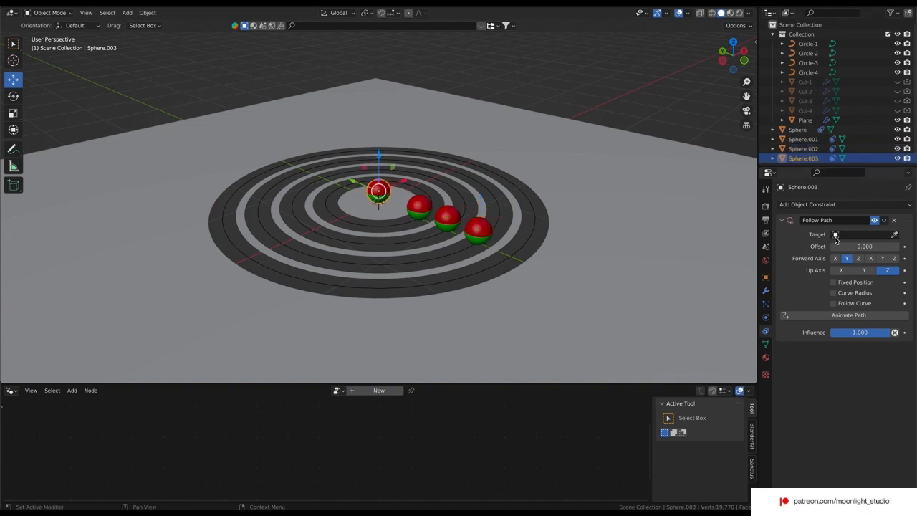
click(836, 235)
click(820, 277)
click(572, 224)
click(596, 82)
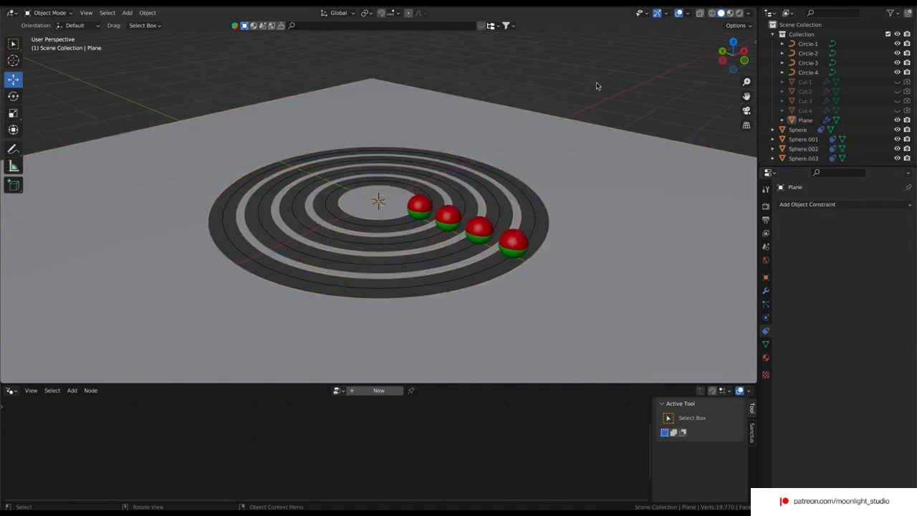
Set the Follow Path offset of Sphere.001 in the second groove to 8
click(428, 205)
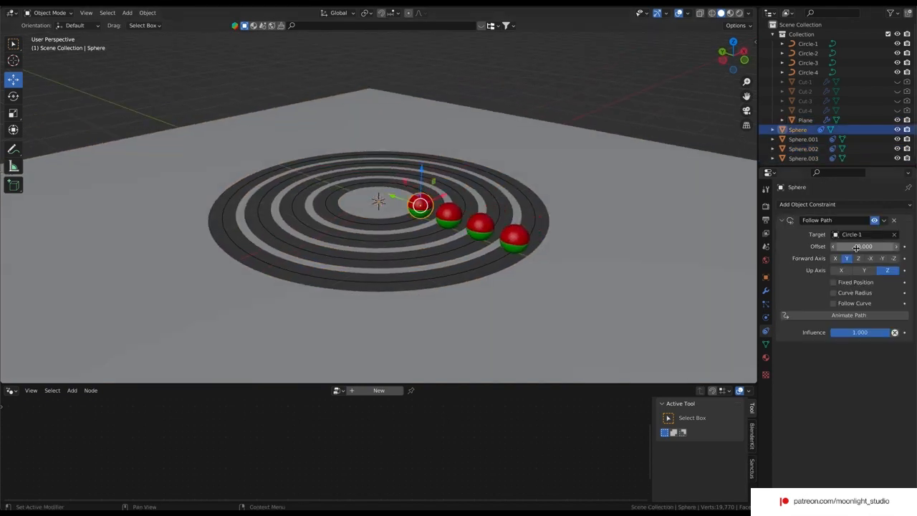
click(444, 223)
drag(857, 246, 880, 246)
click(857, 246)
text(8)
key(Return)
Set the Follow Path offset of Sphere.002 in the third groove to 16
click(480, 227)
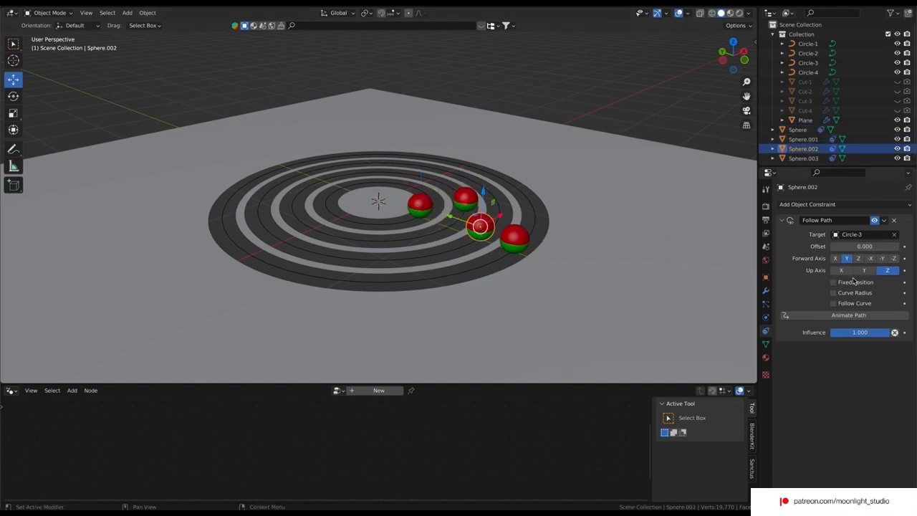
click(860, 250)
text(16)
key(Return)
Set the Follow Path offset of Sphere.003 in the outermost groove to 24 and review the offset spheres
click(514, 239)
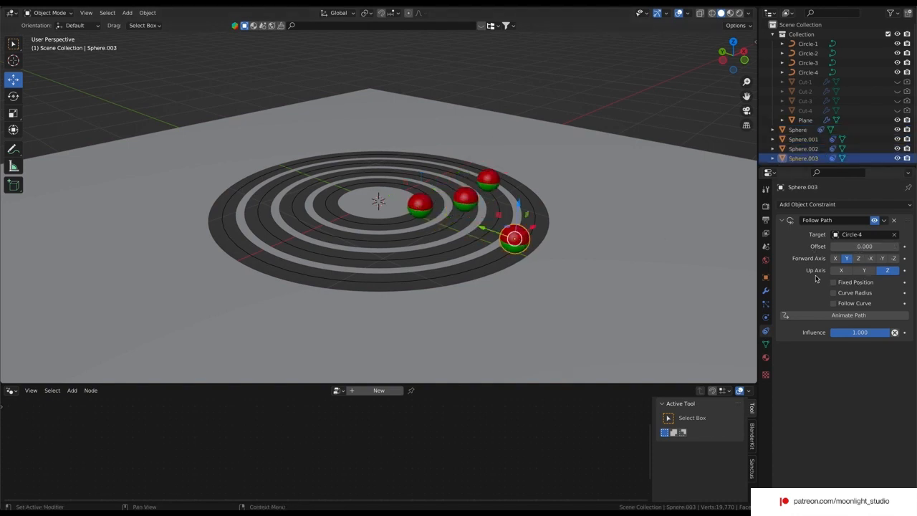
click(860, 247)
text(24)
key(Return)
click(564, 83)
click(474, 158)
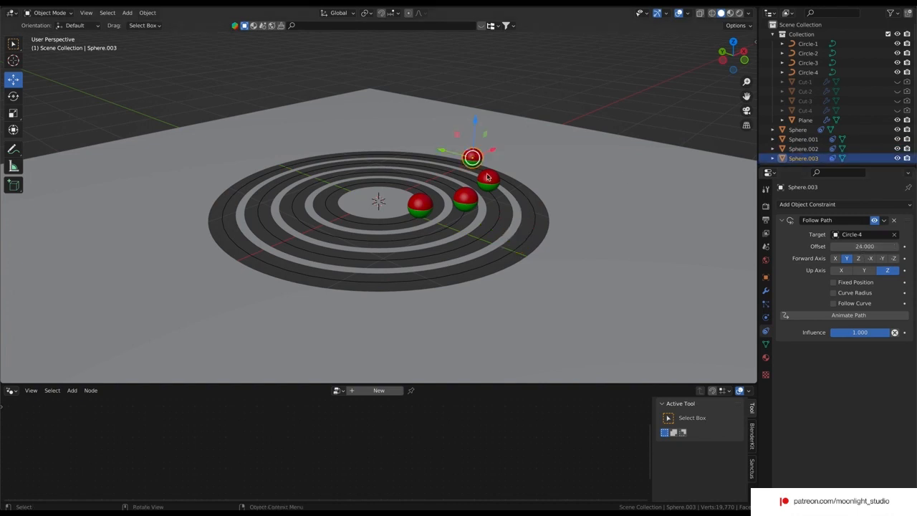
click(487, 180)
click(466, 199)
With the innermost sphere selected, turn the lower editor into a taller Timeline and set the end frame to 100
click(422, 206)
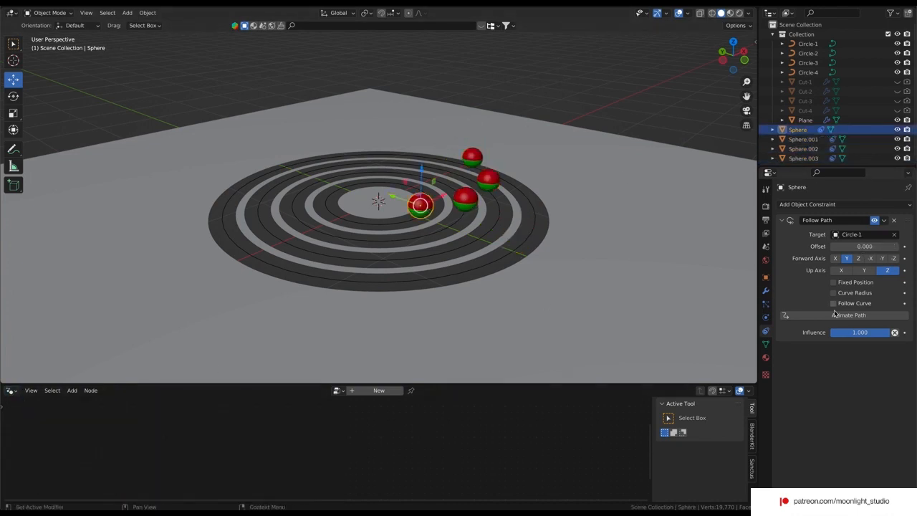
click(24, 392)
click(12, 393)
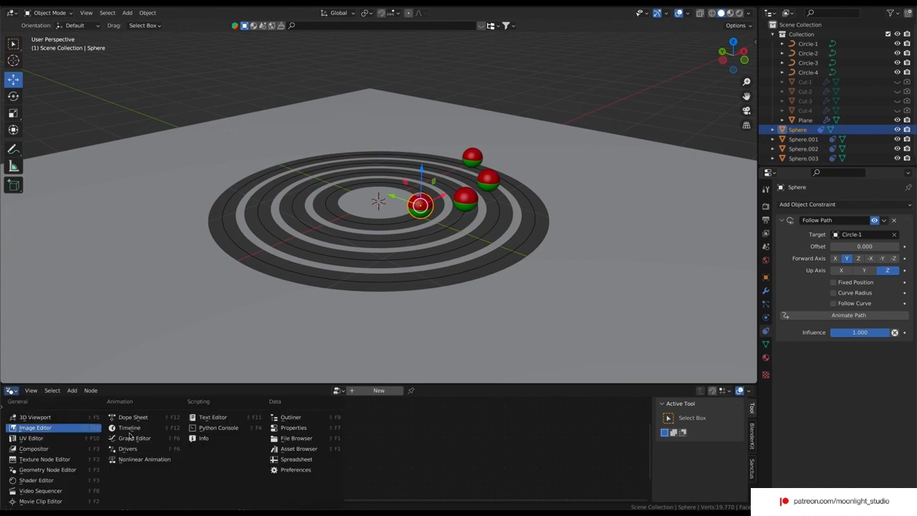
click(128, 430)
drag(168, 385, 168, 303)
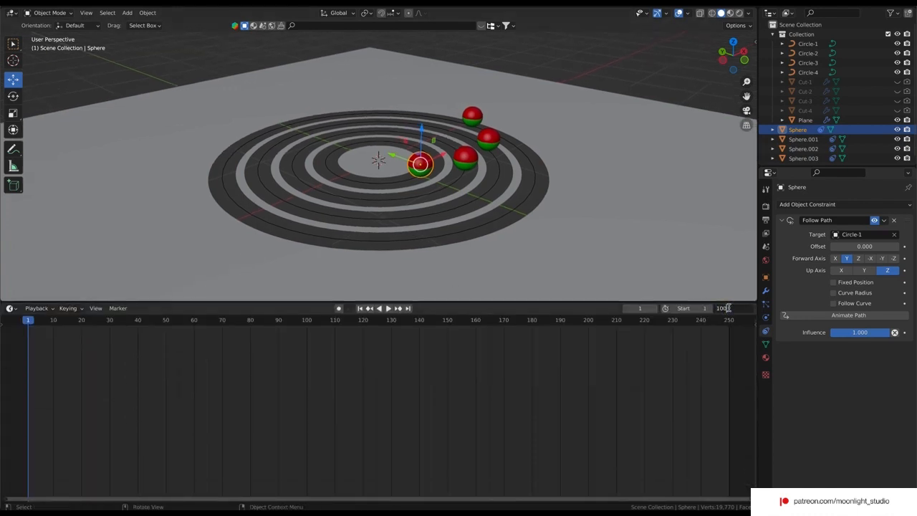
key(Return)
Keyframe the innermost sphere's Follow Path offset at 0 on frame 1 and 100 on frame 100
click(904, 246)
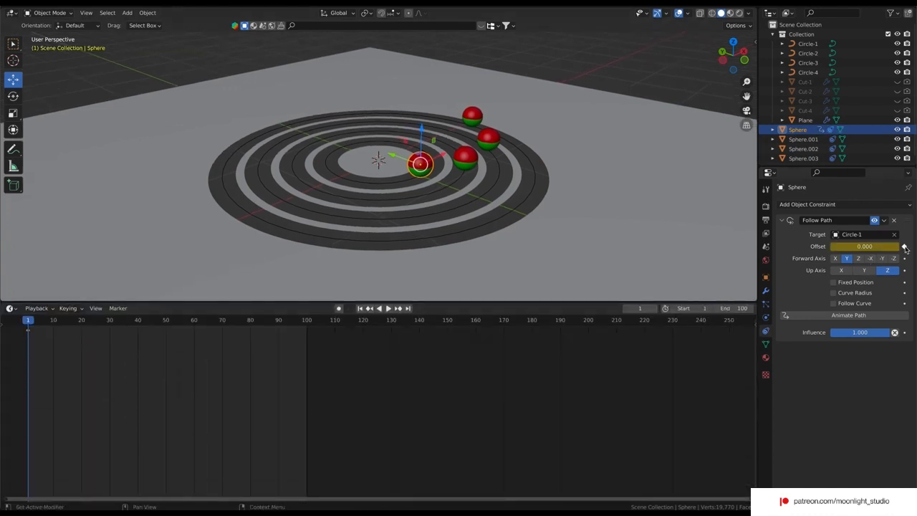
click(306, 327)
double_click(859, 247)
text(100)
key(Return)
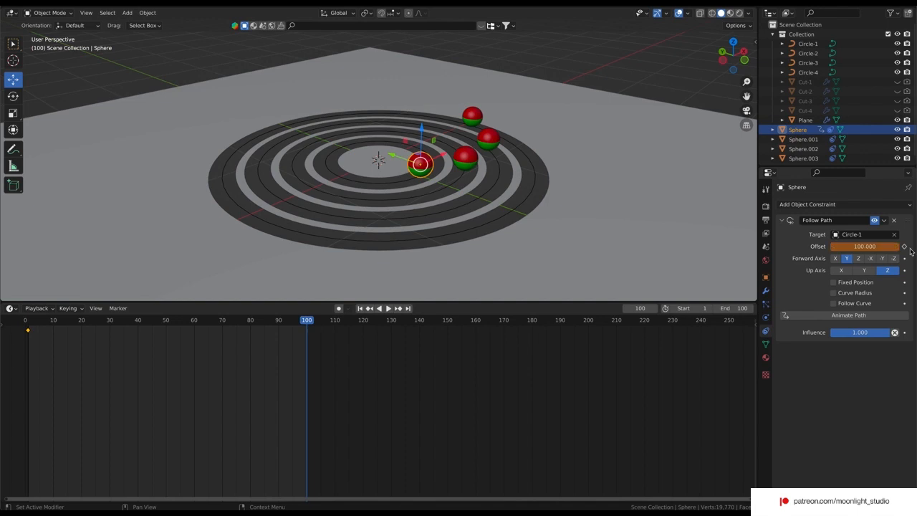
click(904, 247)
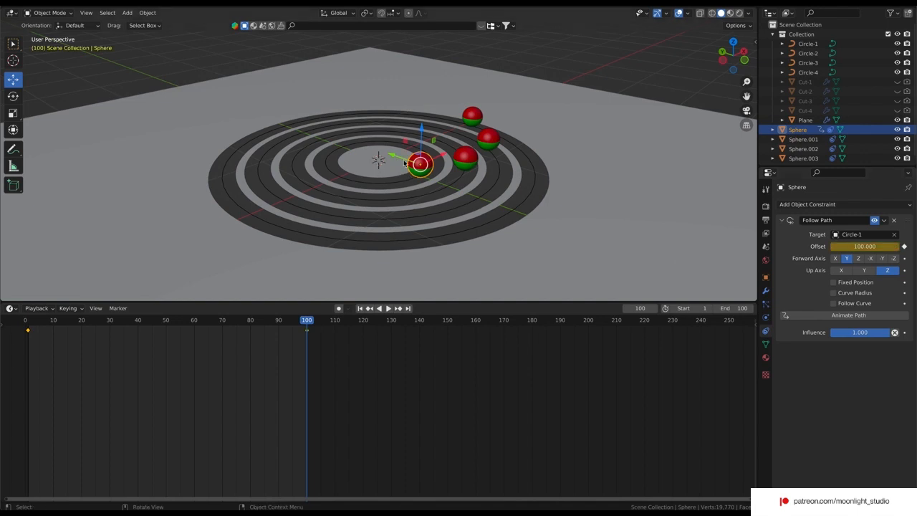
Play the animation from the start to check the innermost sphere's motion, and return to frame 1
click(360, 308)
click(388, 308)
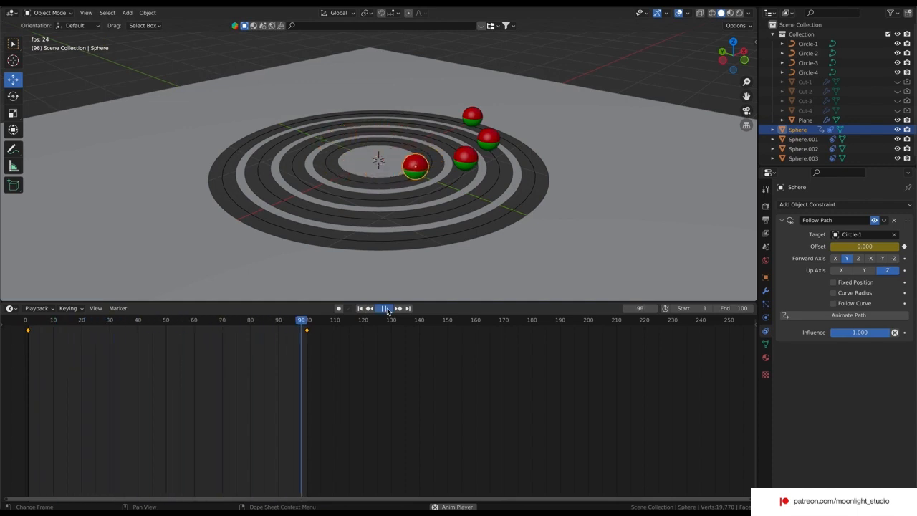
key(space)
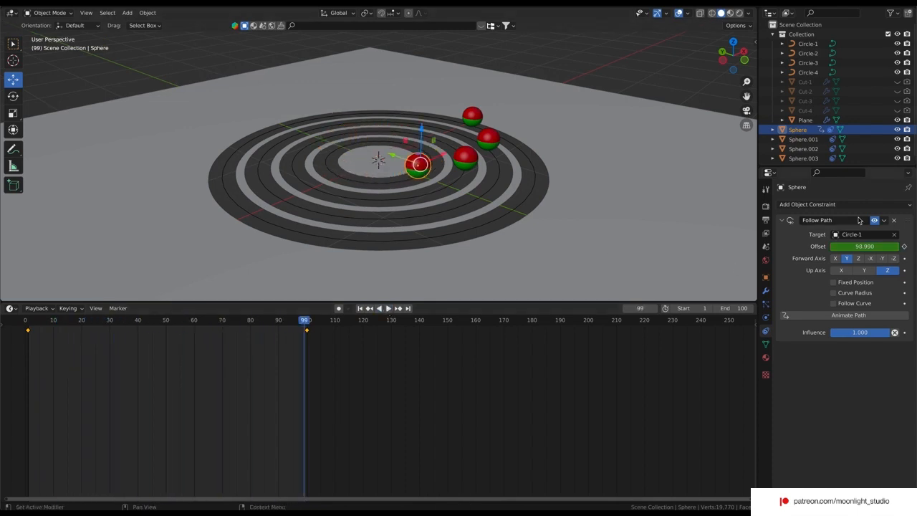
click(359, 308)
Reverse the innermost sphere's travel direction by changing its Follow Path offset at frame 100 to a negative value and keyframing it
click(464, 170)
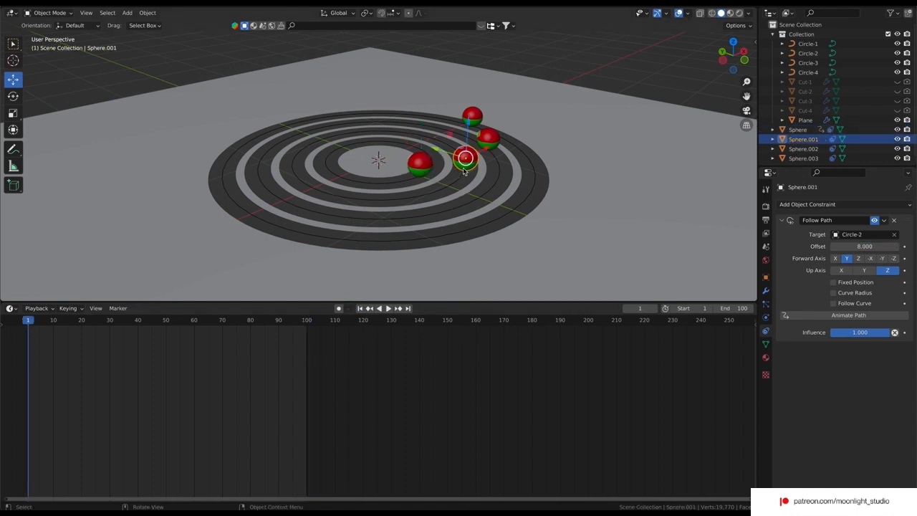
click(417, 175)
drag(311, 320, 307, 320)
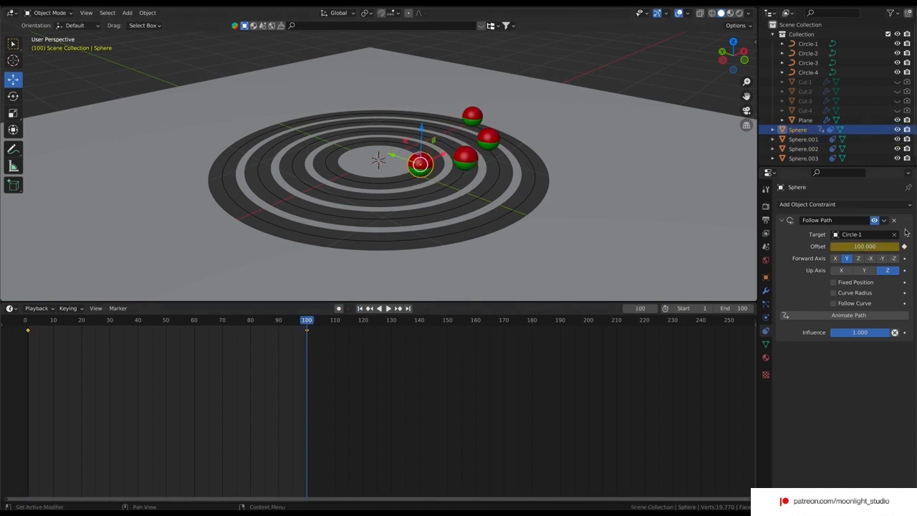
double_click(868, 246)
text(00)
key(Return)
click(904, 246)
Set Sphere.001's Follow Path offset to 8-100 (-92) at frame 100 and keyframe it
click(465, 159)
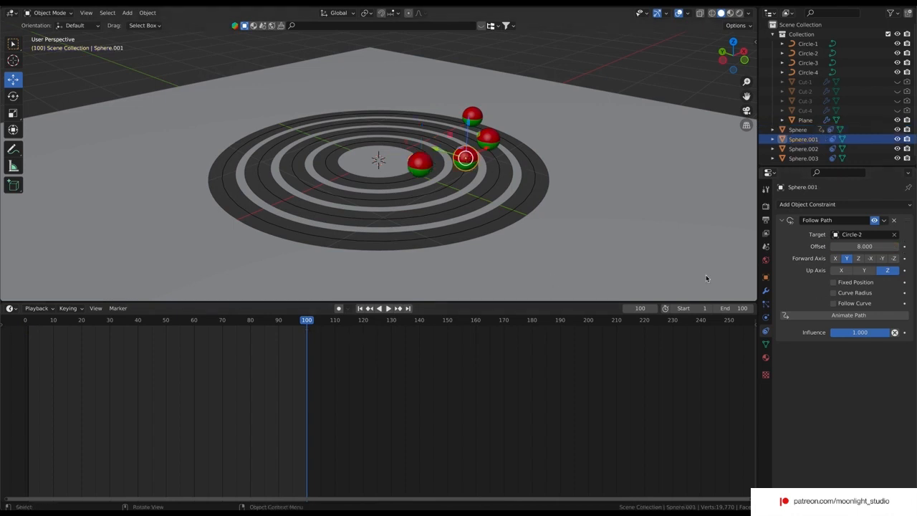
click(28, 320)
click(307, 320)
click(864, 247)
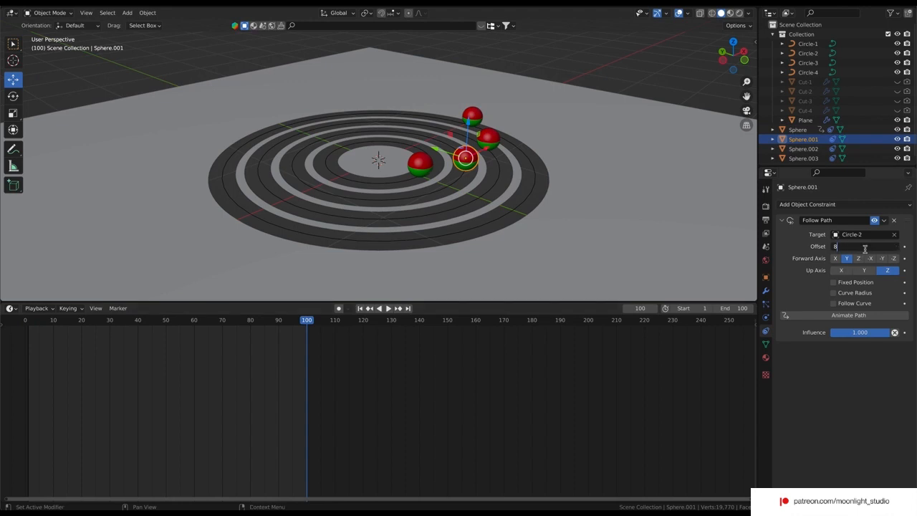
text(-100)
key(Return)
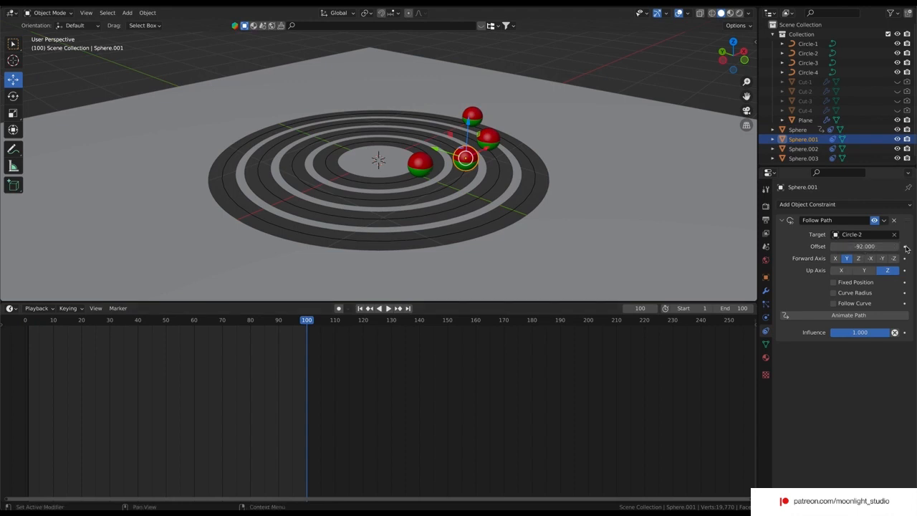
click(904, 246)
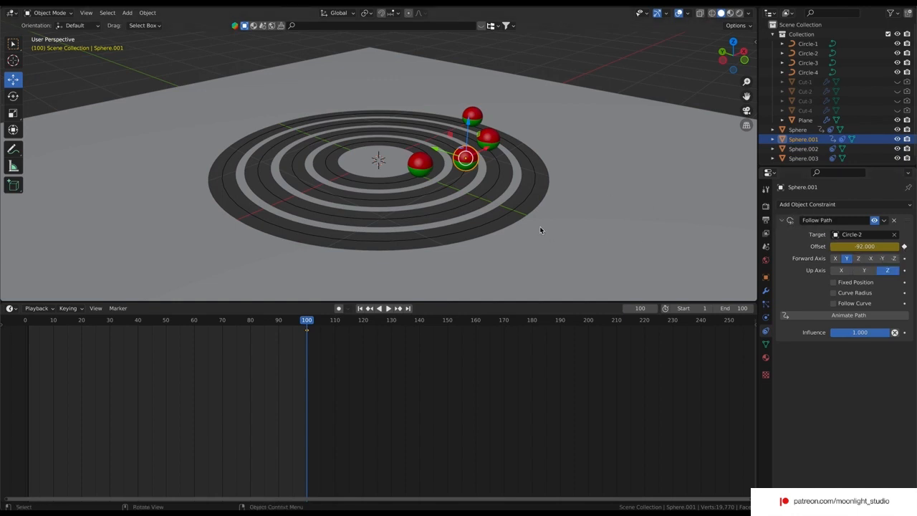
Keyframe Sphere.001's Follow Path offset at 8 on frame 1, play the animation, and return to the first frame
click(360, 308)
click(843, 246)
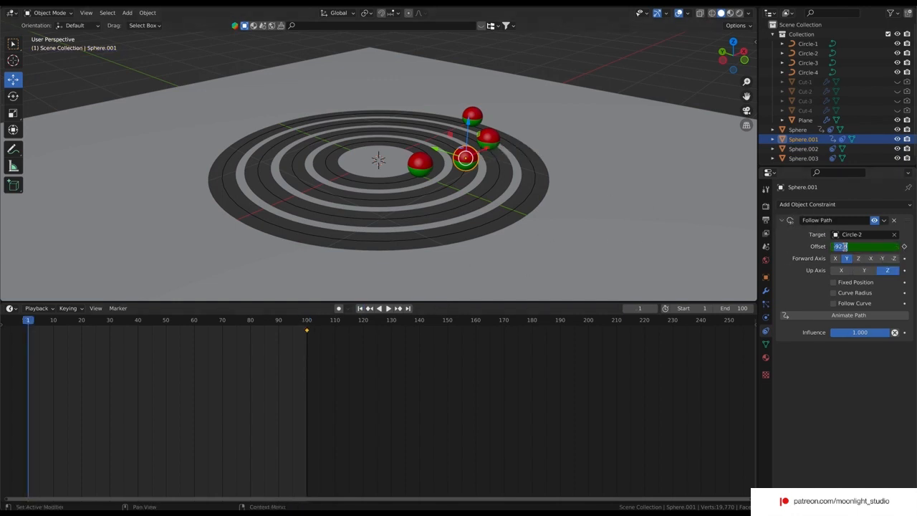
text(8)
key(Return)
click(904, 246)
click(388, 308)
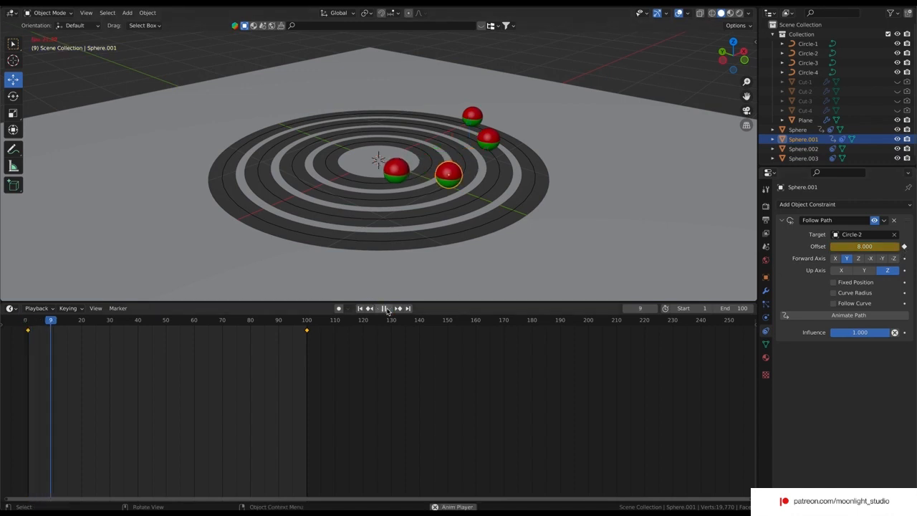
click(361, 309)
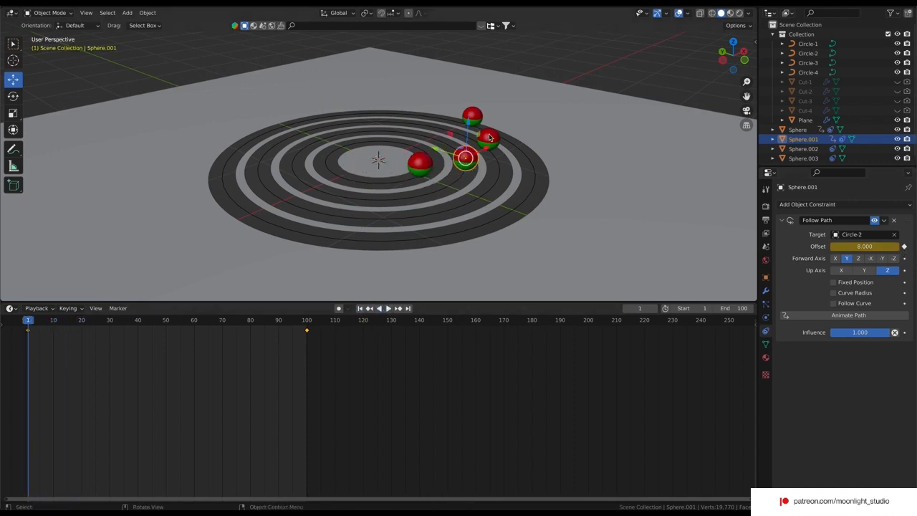
Keyframe Sphere.002's Follow Path offset at 16 on frame 1, and at 16-100 on frame 100
click(489, 139)
click(904, 247)
click(308, 325)
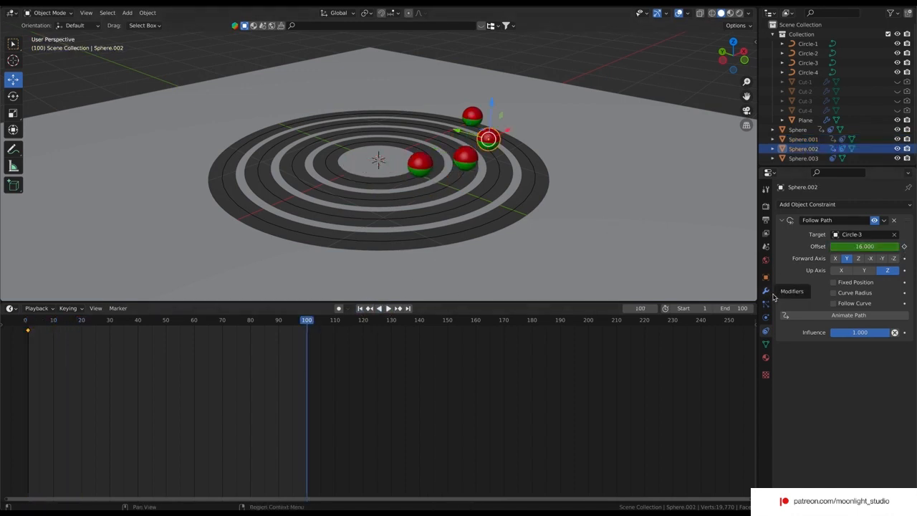
click(874, 246)
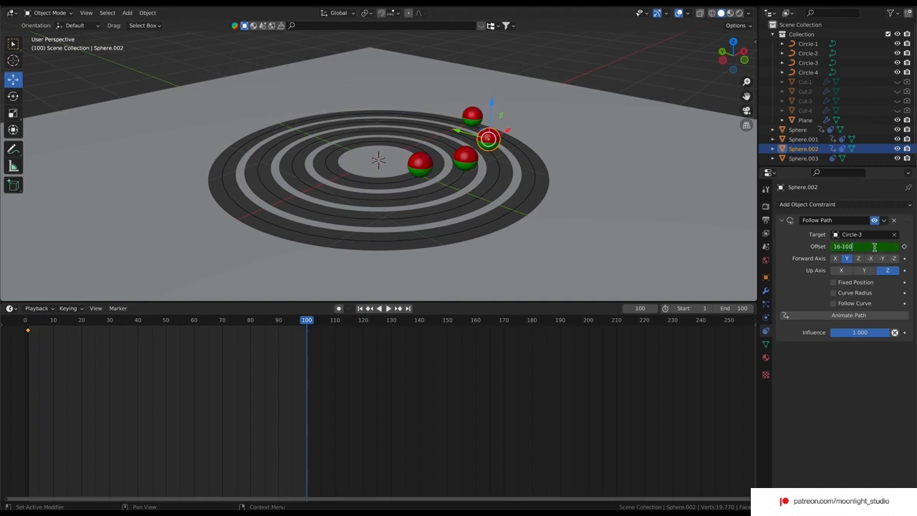
text(-100)
key(Return)
click(904, 246)
Play the animation from the start to check Sphere.002's motion, and return to frame 1
click(360, 308)
click(388, 308)
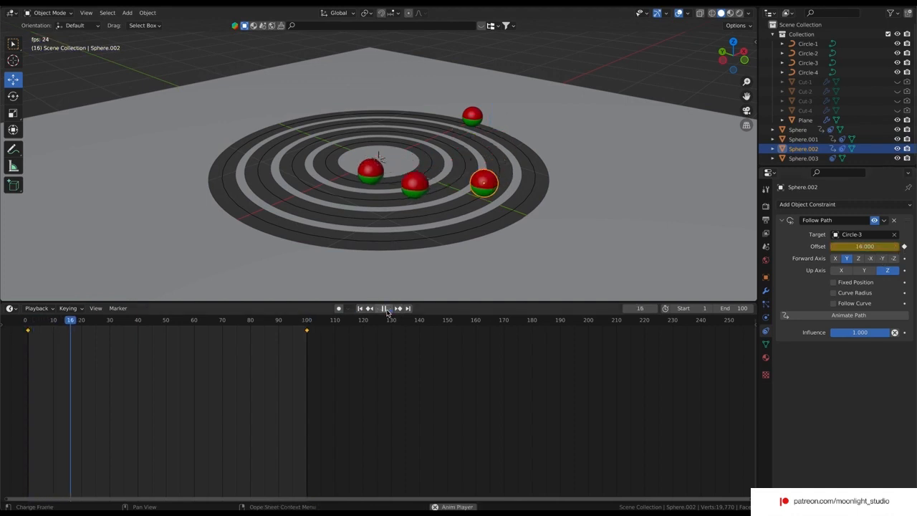
click(387, 309)
click(361, 308)
Keyframe Sphere.003's Follow Path offset at 24 on frame 1, and at 24-100 (-76) on frame 100
click(472, 116)
click(904, 247)
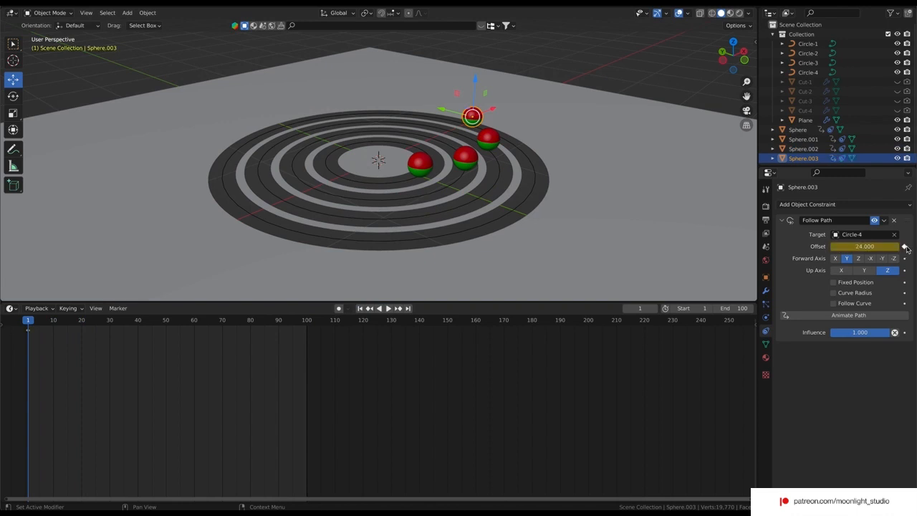
click(308, 327)
click(856, 245)
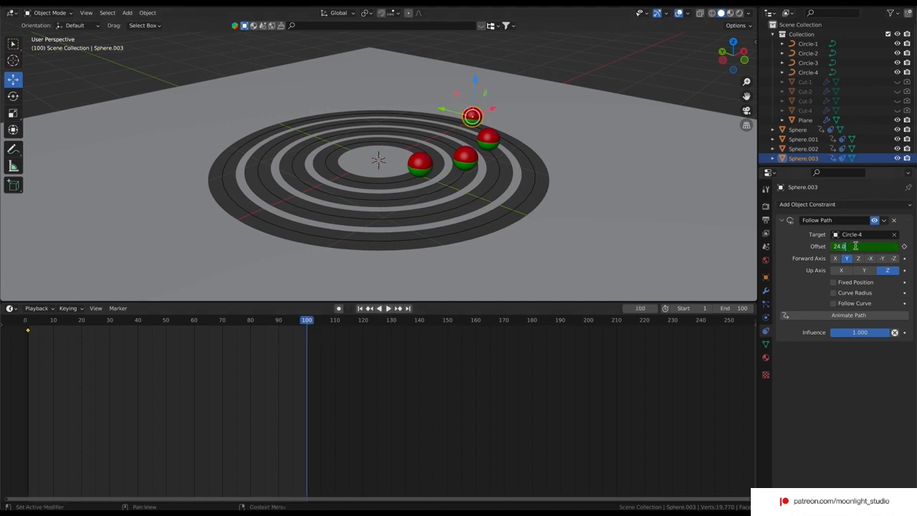
text(-100)
key(Return)
click(903, 246)
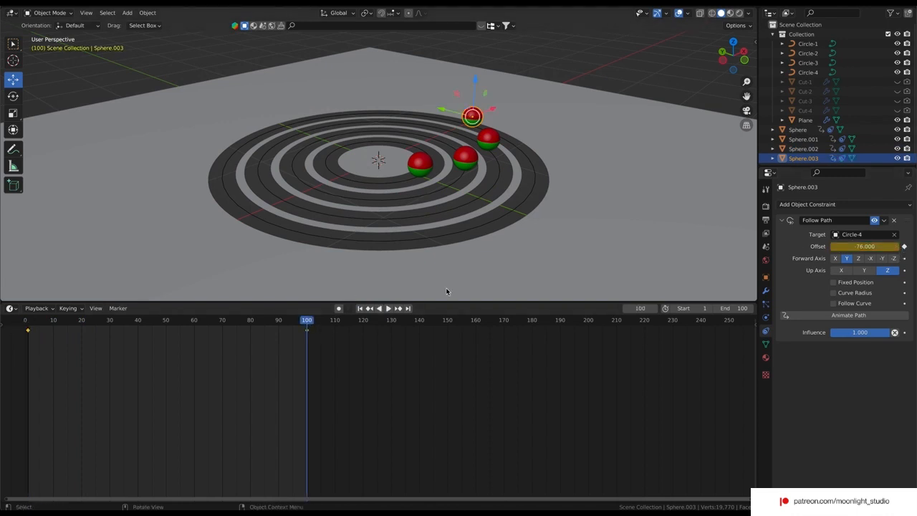
Play the animation from the first frame to check all four spheres travelling together, and return to frame 1
click(360, 308)
click(388, 308)
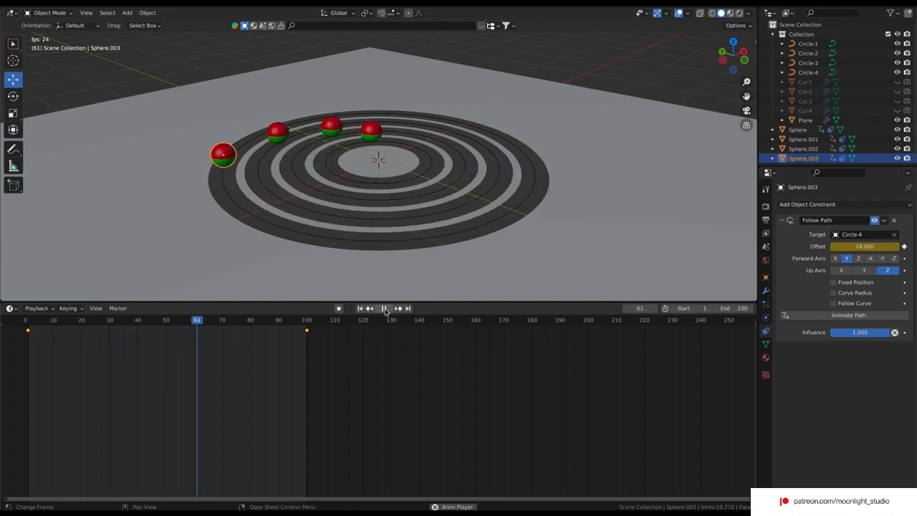
click(386, 308)
click(360, 308)
Copy the innermost sphere's Follow Path offset as a new driver, paste it onto its Y rotation, and test the playback
click(420, 164)
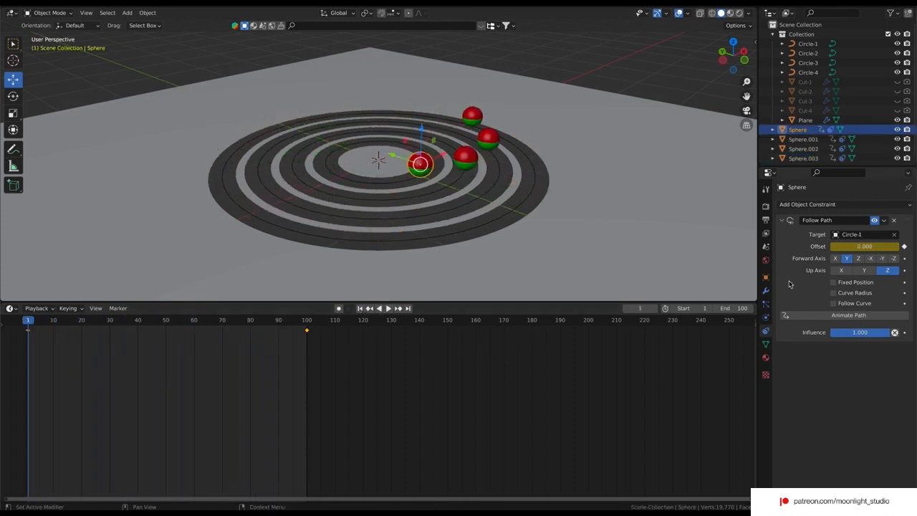
right_click(844, 247)
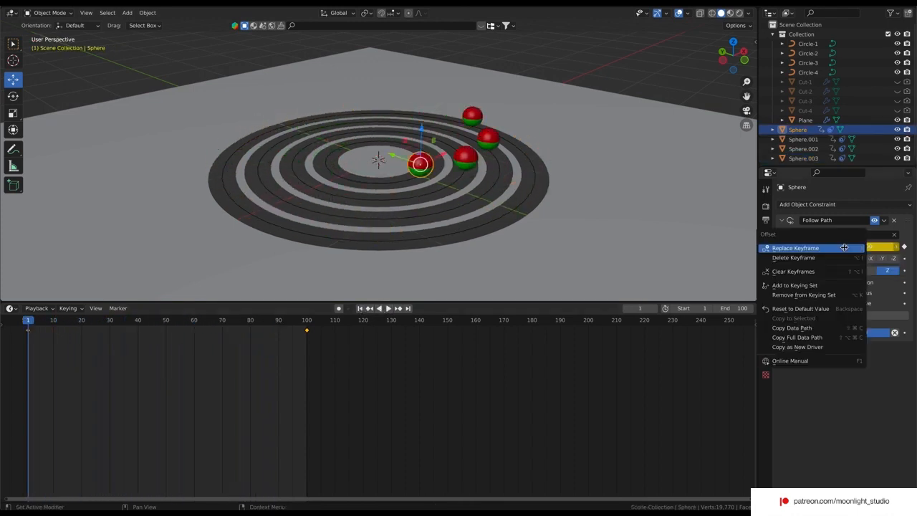
click(822, 347)
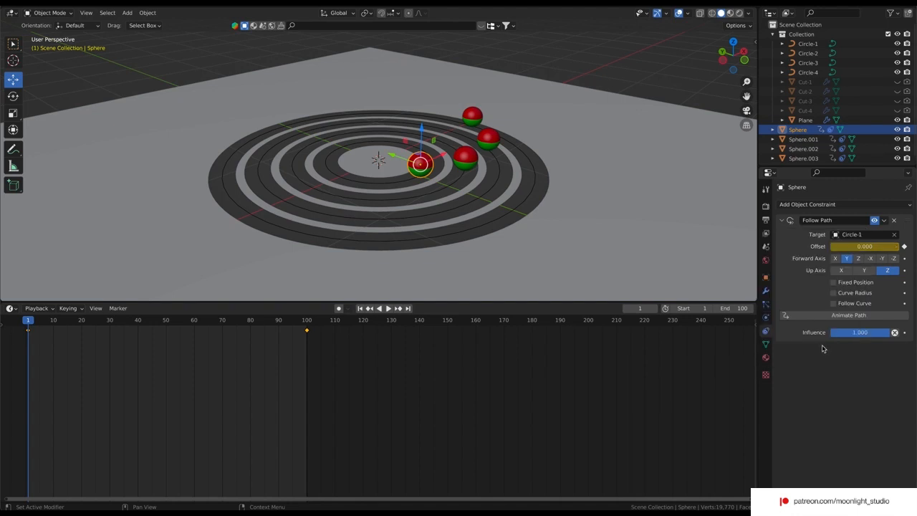
click(756, 42)
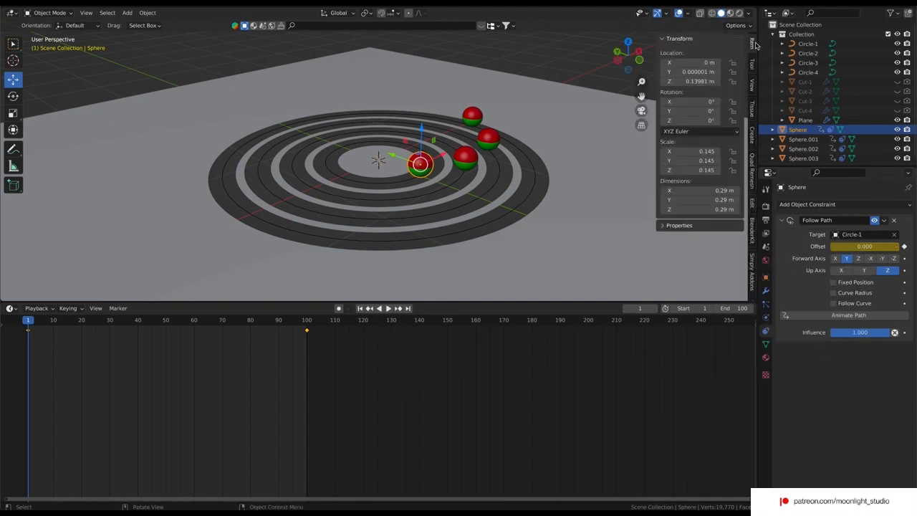
right_click(701, 113)
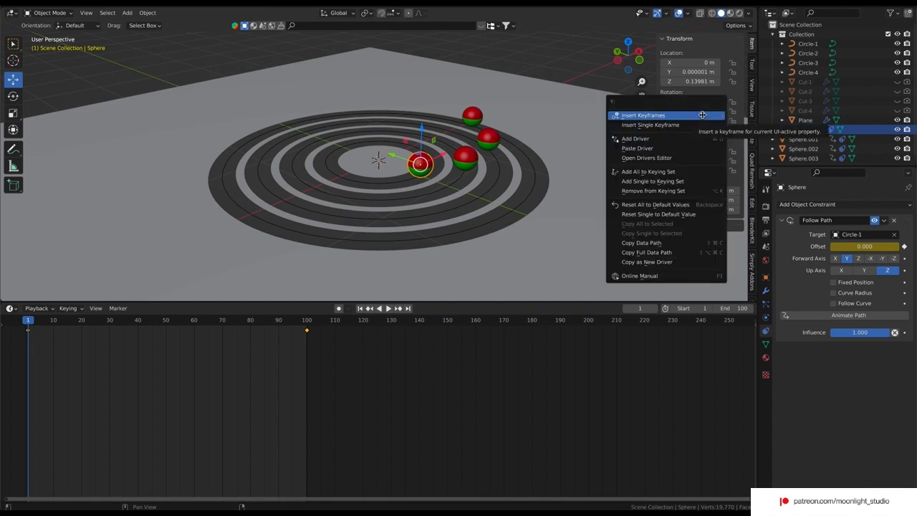
click(676, 149)
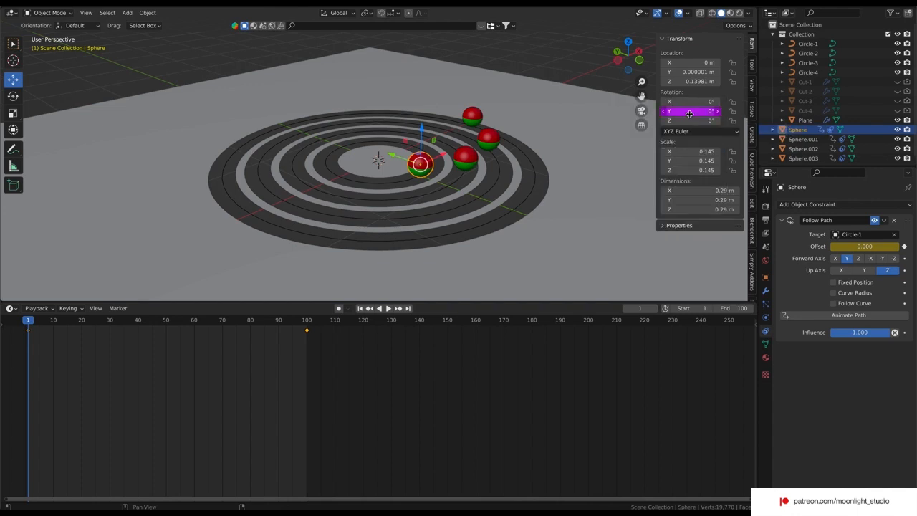
click(387, 311)
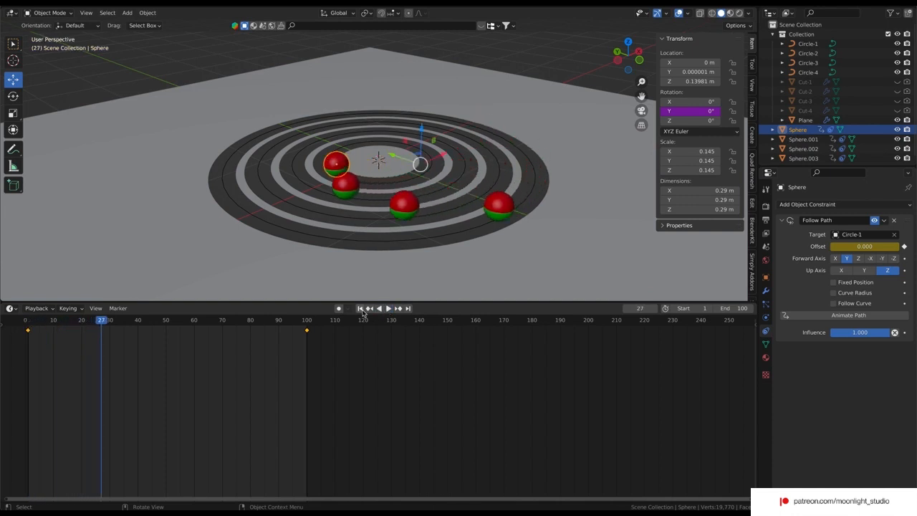
click(361, 308)
Change the innermost sphere's Y rotation driver type to Scripted Expression, test the playback, and return to the first frame
right_click(694, 112)
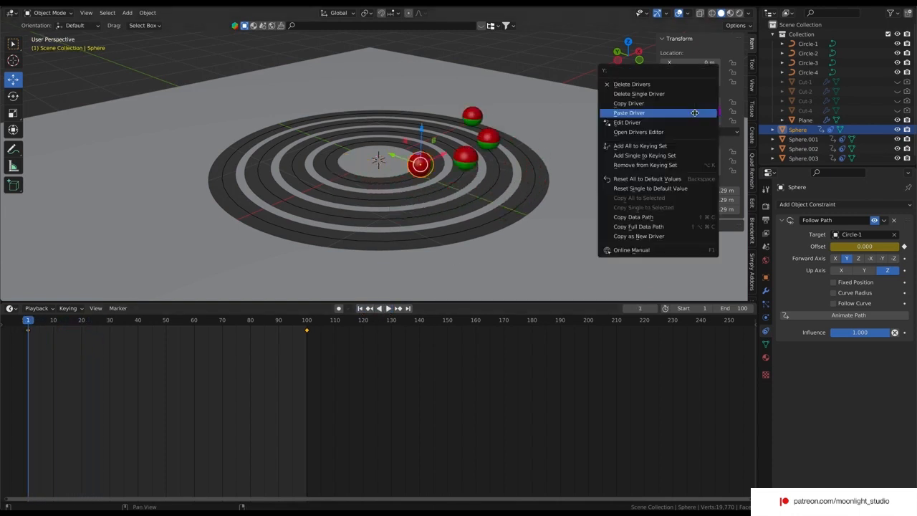
click(684, 113)
click(672, 131)
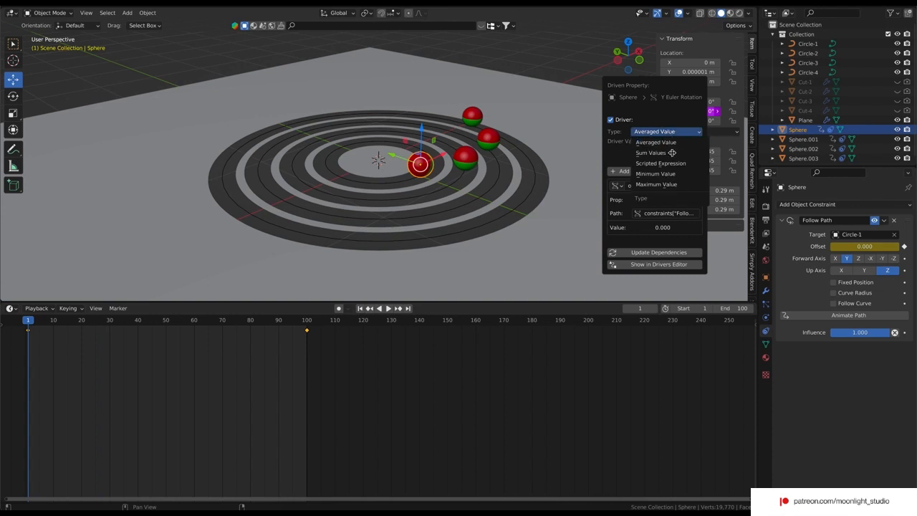
click(671, 162)
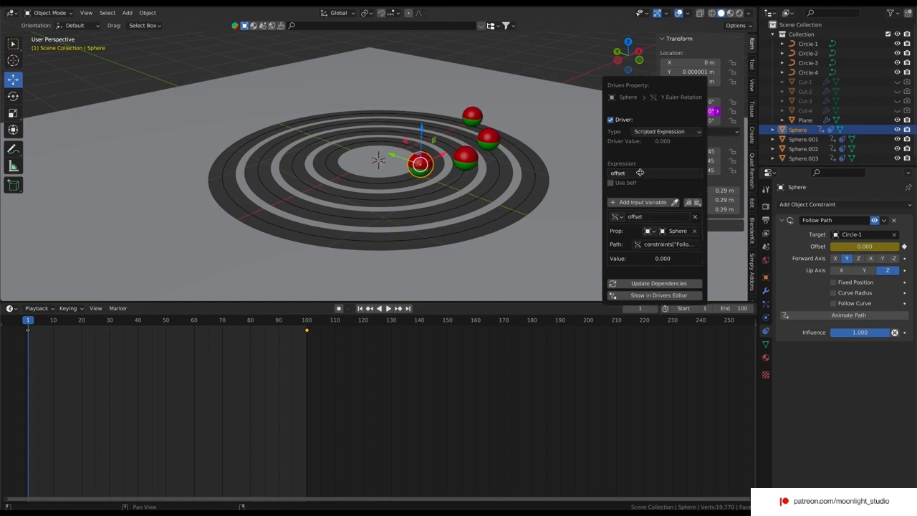
click(593, 138)
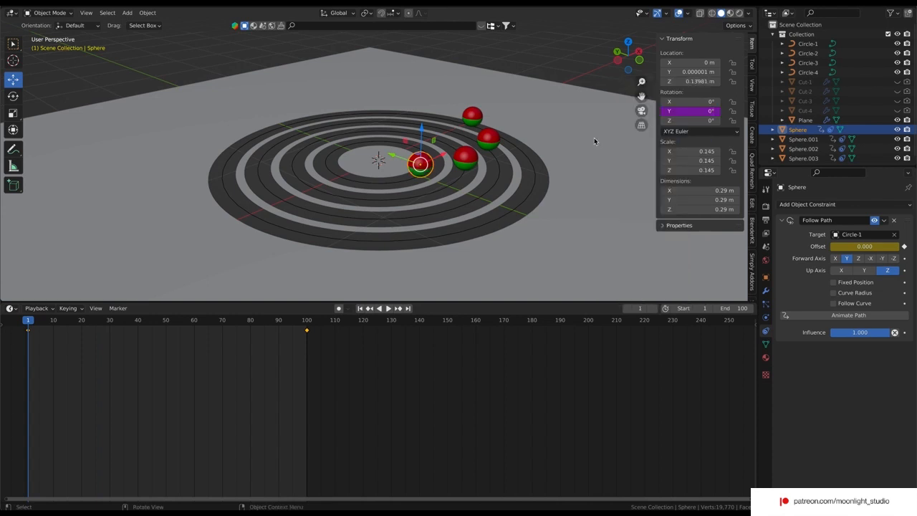
click(387, 308)
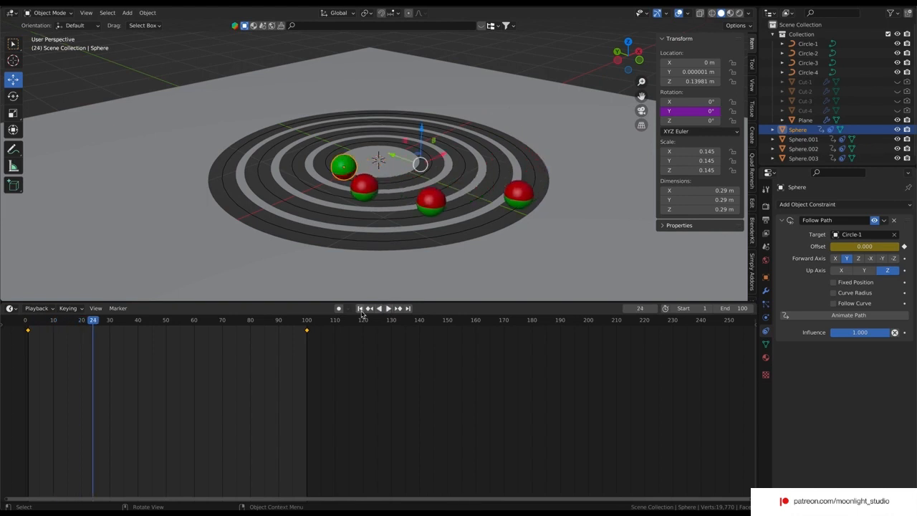
click(360, 308)
Slow the innermost sphere's roll by dividing the offset in its Y rotation driver expression (offset/)
click(703, 112)
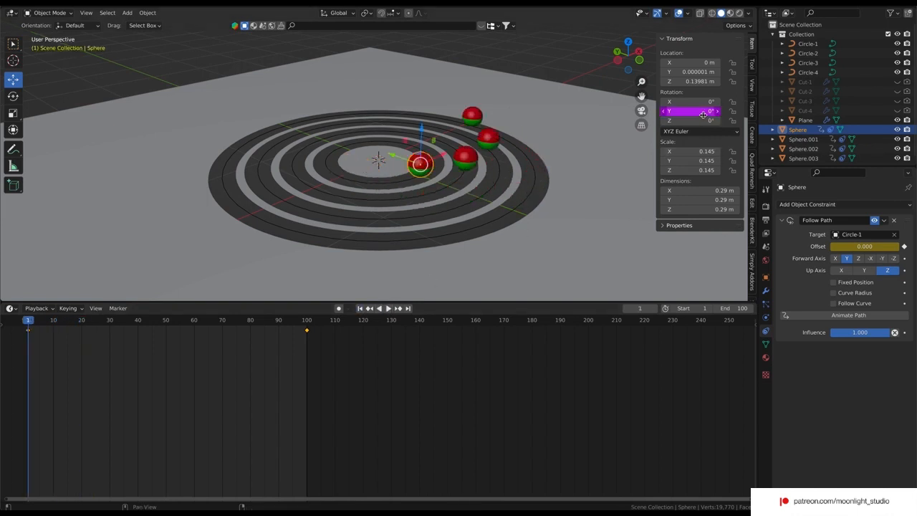
double_click(705, 111)
text(offset/)
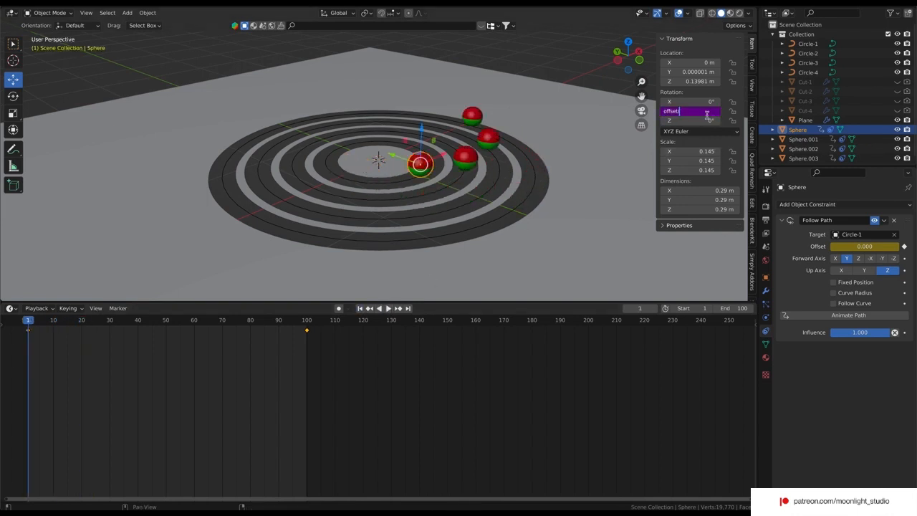
key(Return)
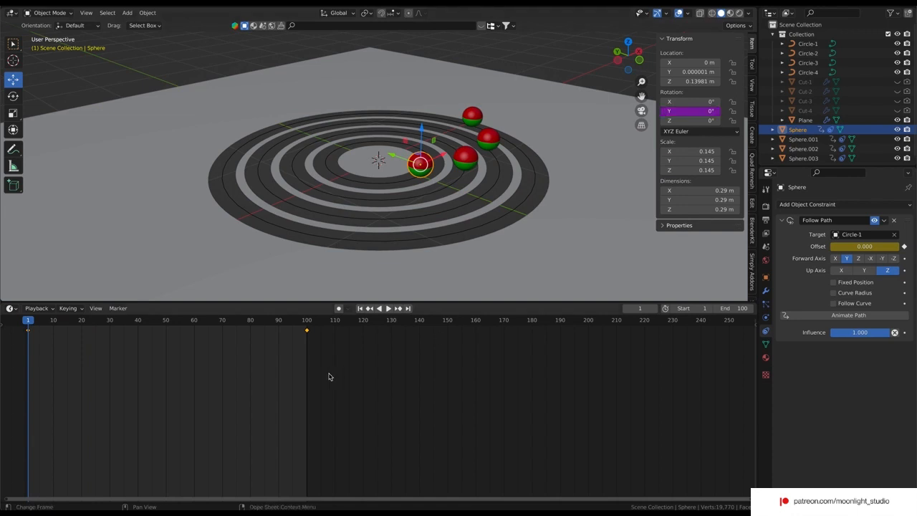
Play the animation twice to examine the innermost sphere's roll speed, returning to frame 1 each time
click(386, 309)
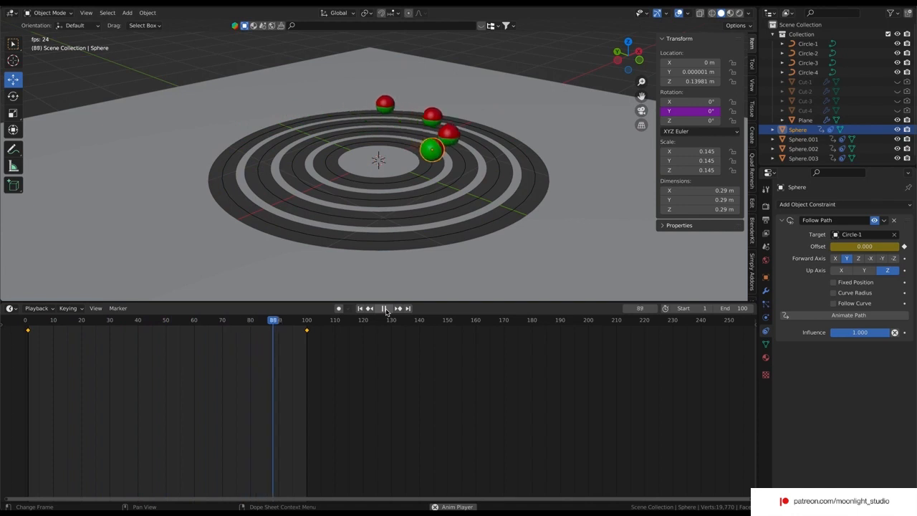
click(386, 309)
click(361, 309)
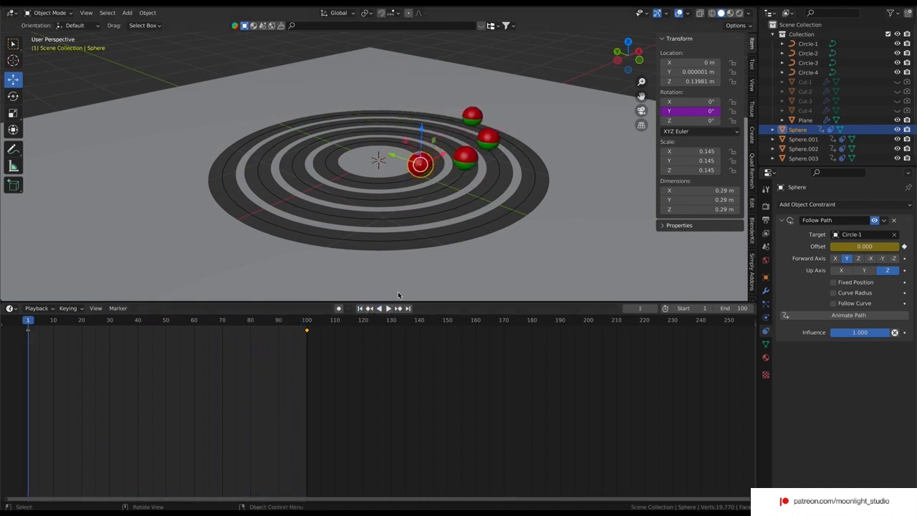
key(space)
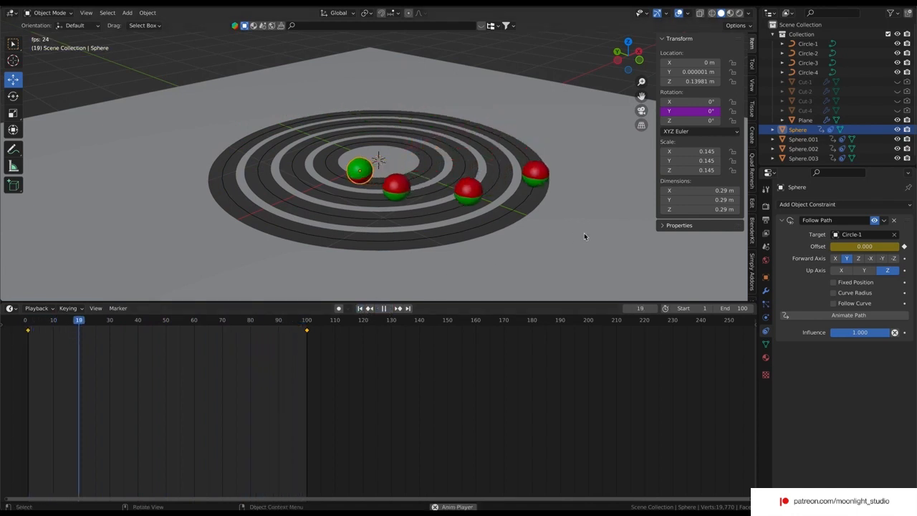
key(space)
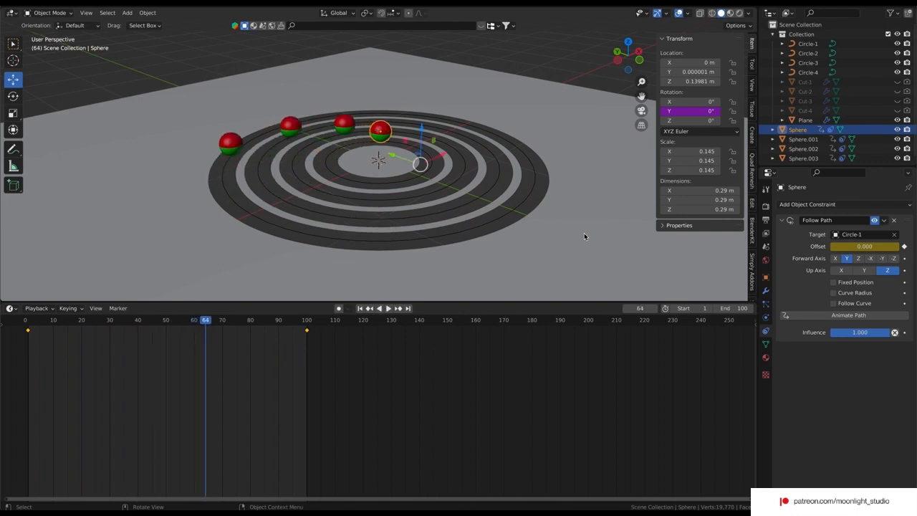
click(360, 310)
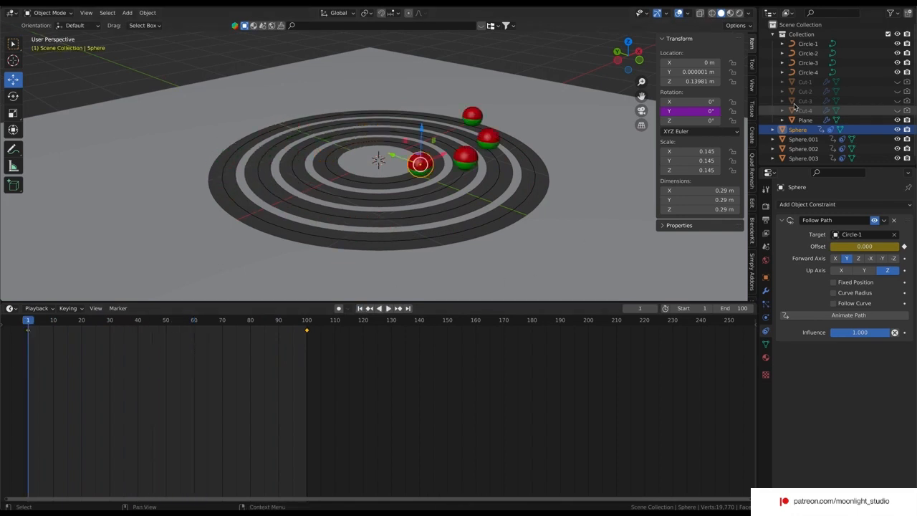
Change the divisor in the innermost sphere's Y rotation expression, play the animation, and return to frame 1
double_click(705, 111)
click(704, 111)
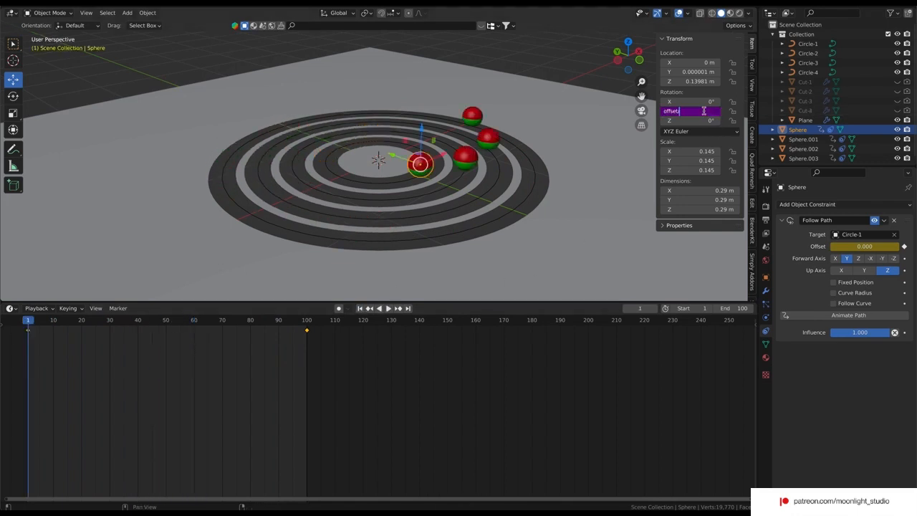
key(Return)
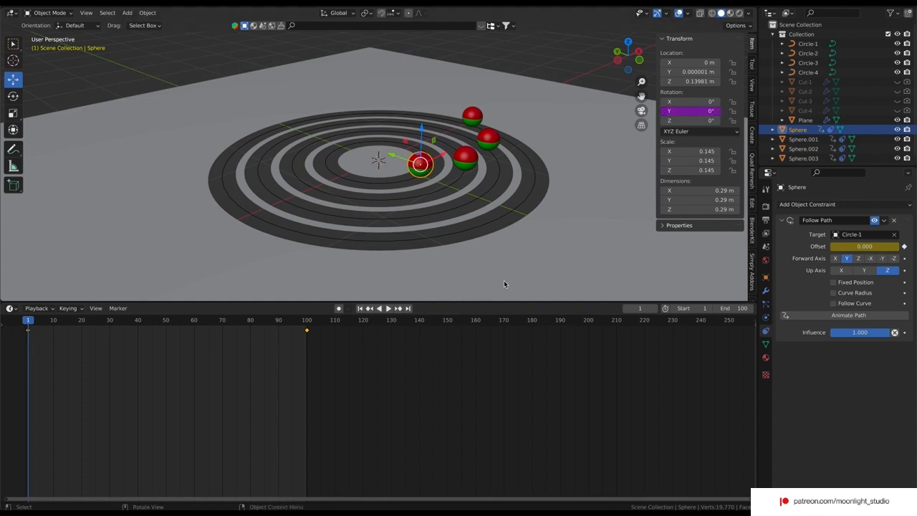
click(387, 308)
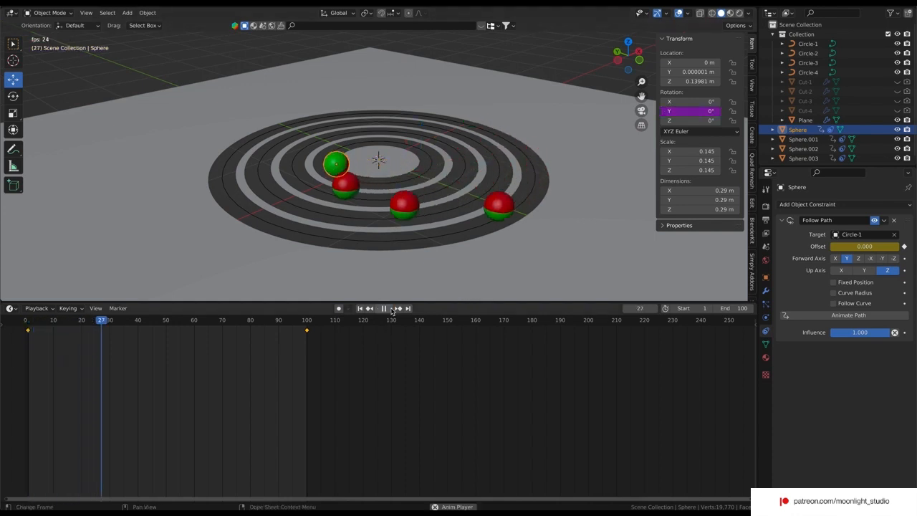
click(386, 309)
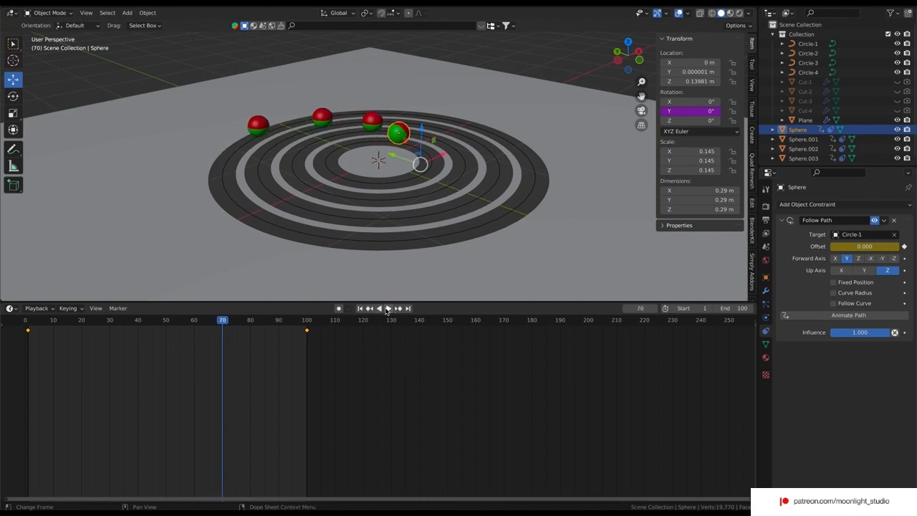
click(360, 308)
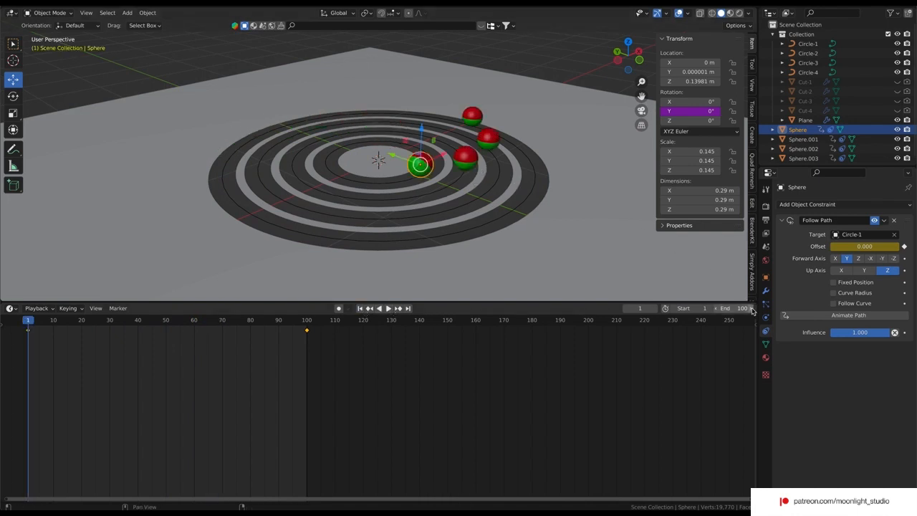
Copy Sphere.001's Follow Path offset as a new driver and paste it onto its Y rotation
click(470, 164)
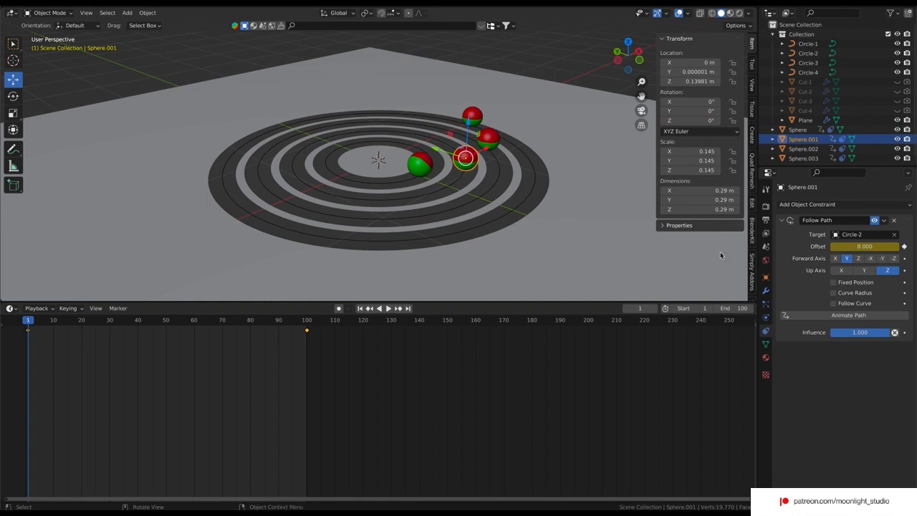
right_click(841, 248)
click(842, 249)
right_click(704, 110)
click(639, 142)
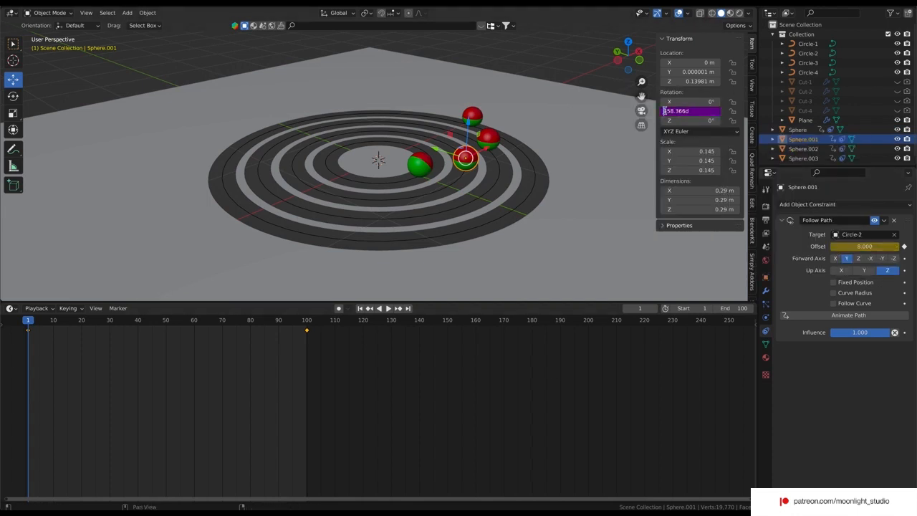
right_click(676, 122)
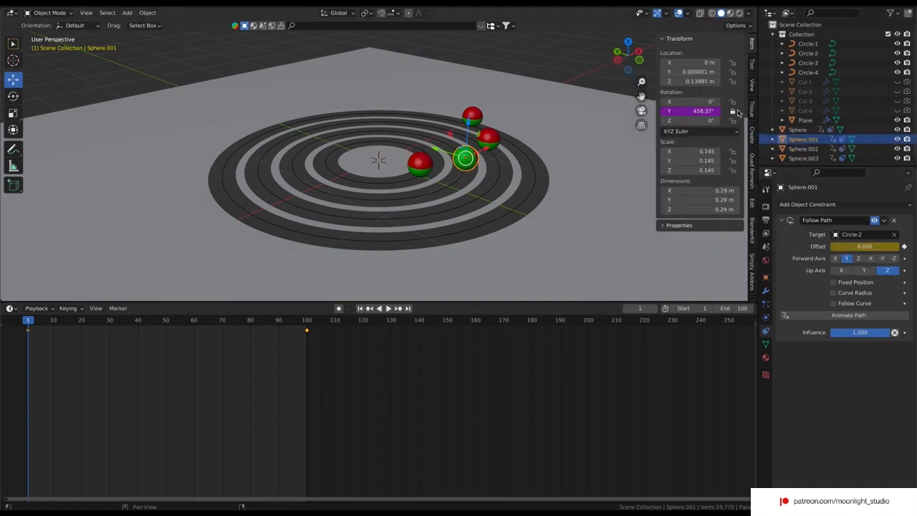
Copy Sphere.002's Follow Path offset as a new driver and paste it onto its Y rotation
click(803, 149)
right_click(835, 247)
click(834, 248)
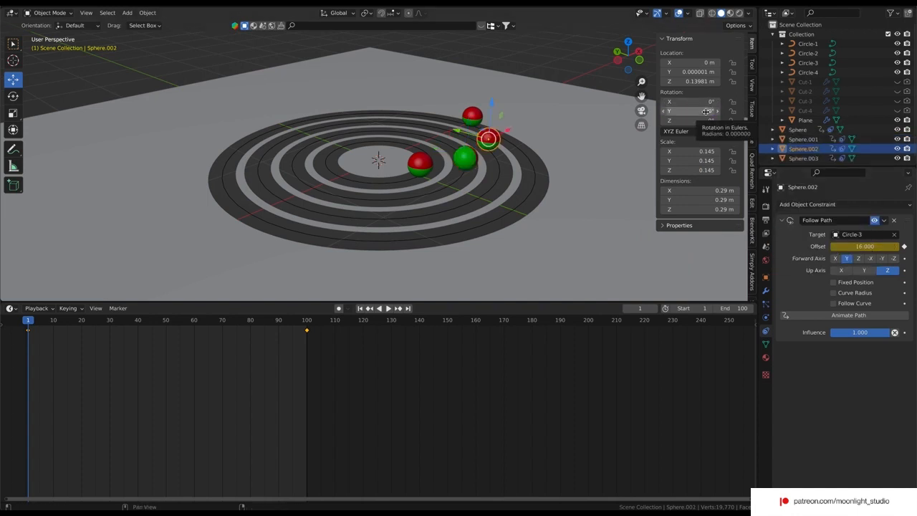
right_click(706, 110)
click(646, 146)
right_click(680, 112)
click(669, 124)
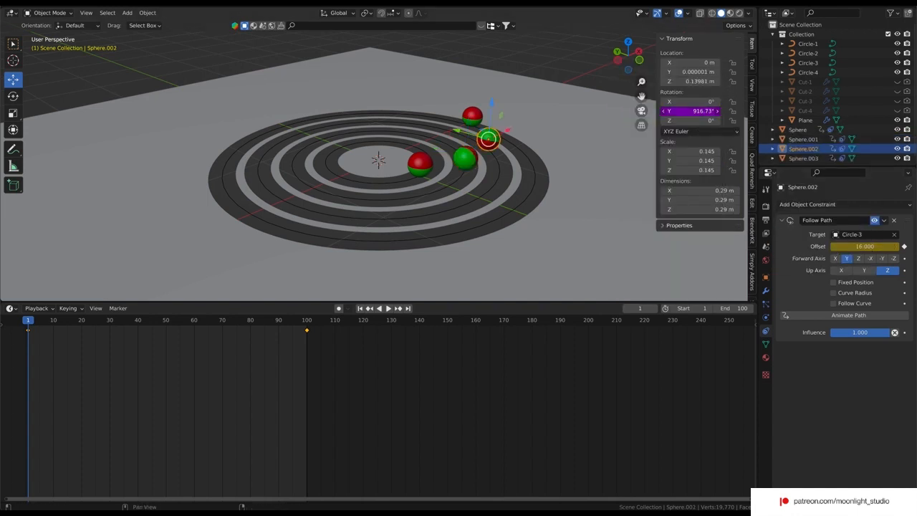
Copy Sphere.003's Follow Path offset as a new driver and paste it onto its Y rotation
click(803, 158)
right_click(870, 247)
click(870, 248)
right_click(706, 110)
click(699, 145)
Slow Sphere.003's roll with a scripted expression dividing the offset in its Y rotation driver, play the animation, and return to frame 1
right_click(706, 117)
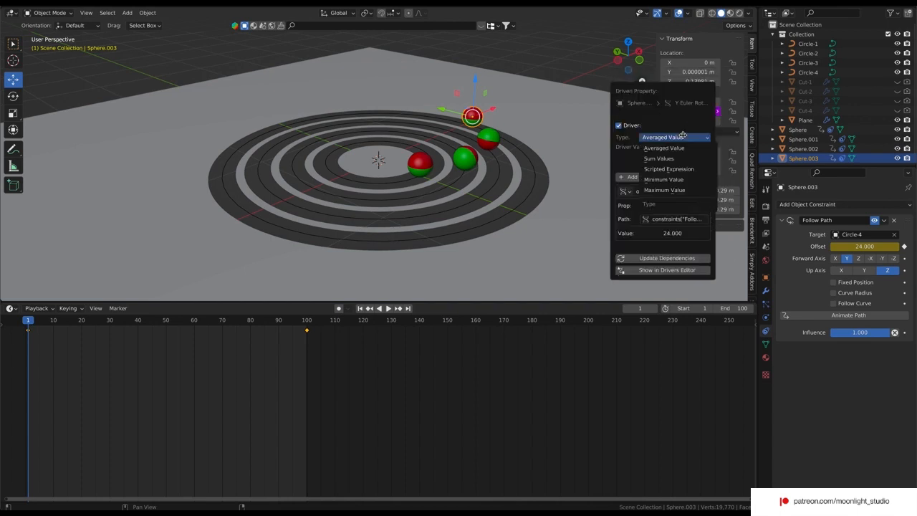
click(684, 135)
click(387, 308)
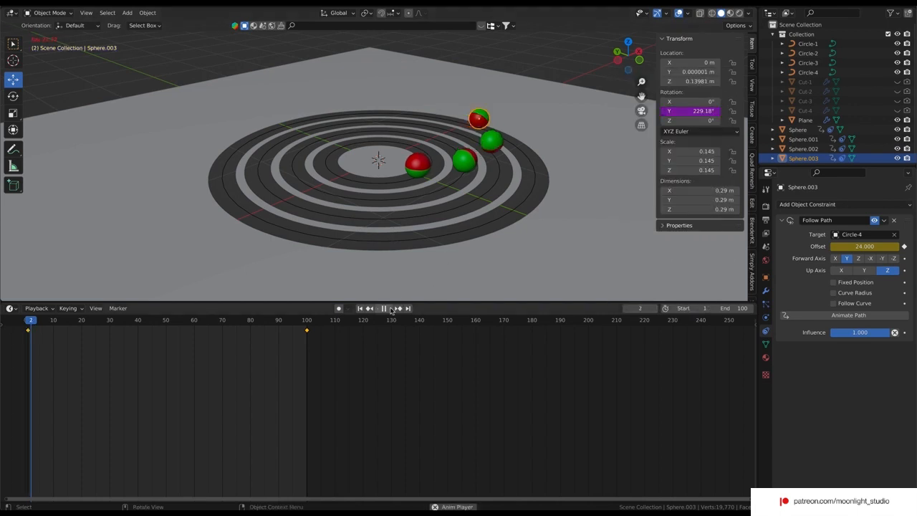
click(390, 308)
click(387, 308)
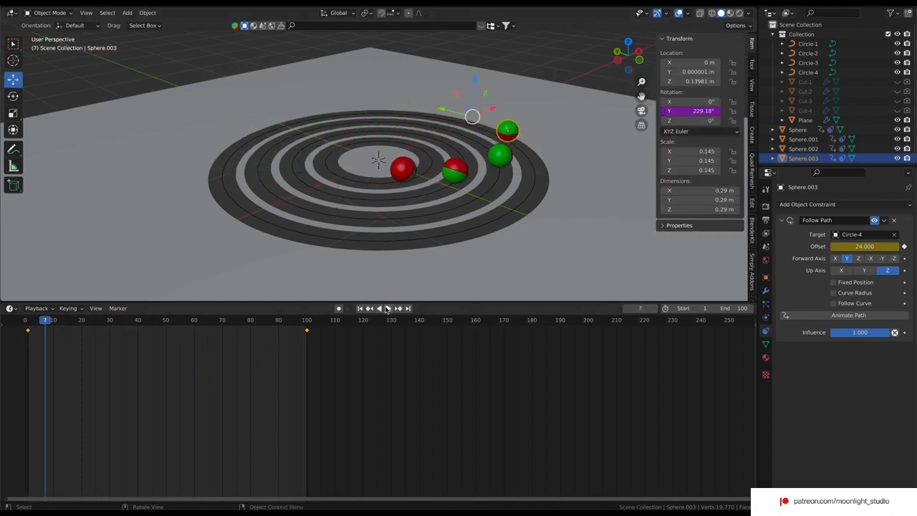
click(387, 309)
drag(307, 321, 30, 328)
click(361, 308)
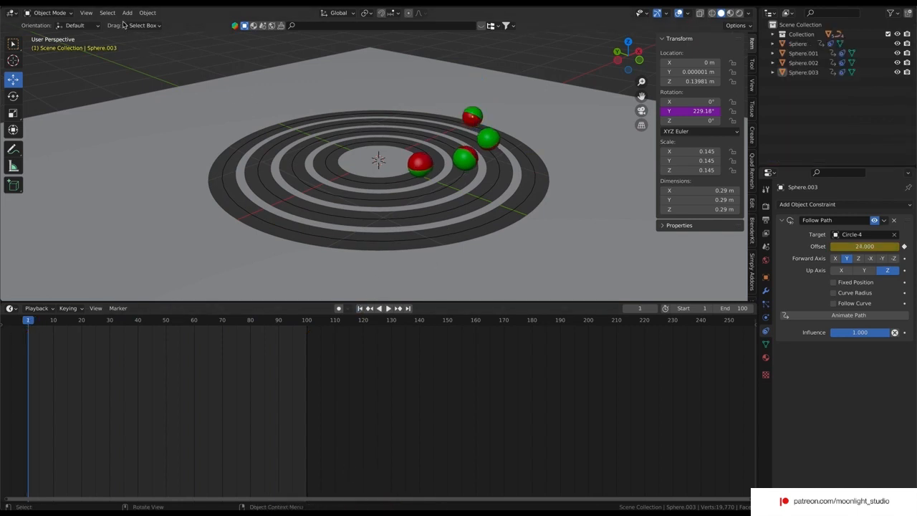
Add a plane at the centre of the rings and scale it by about 2.83 so it lies under all the grooves
click(127, 12)
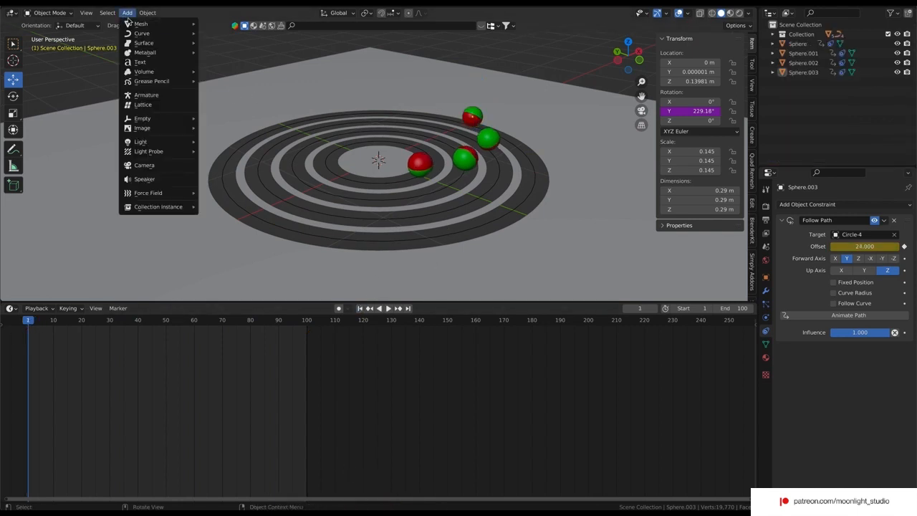
mouse_move(132, 25)
click(210, 25)
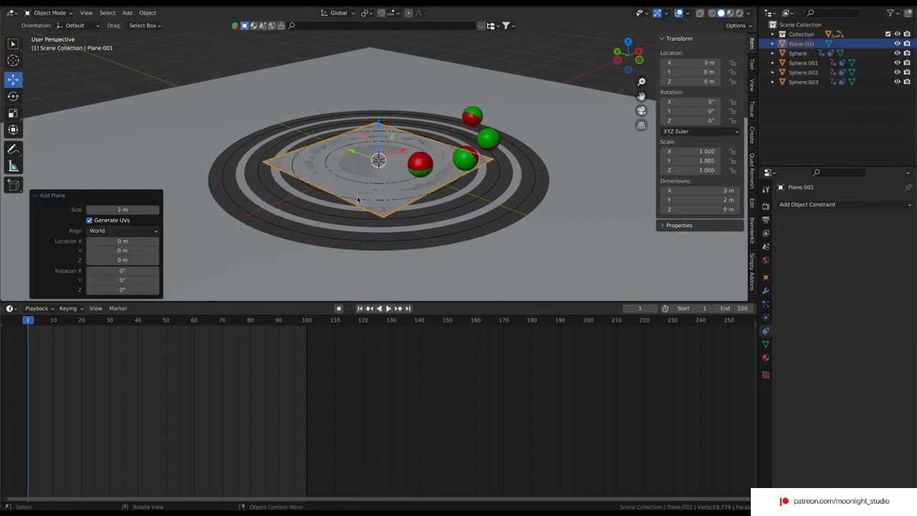
key(s)
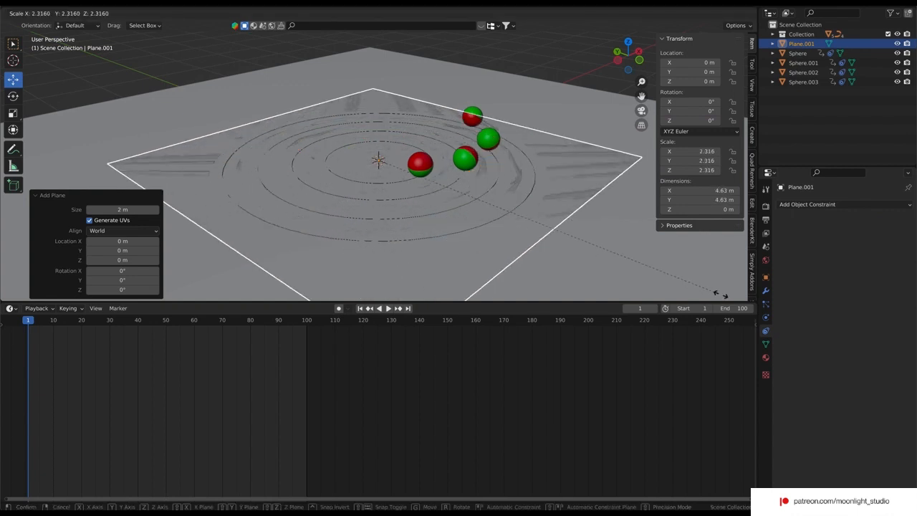
click(49, 32)
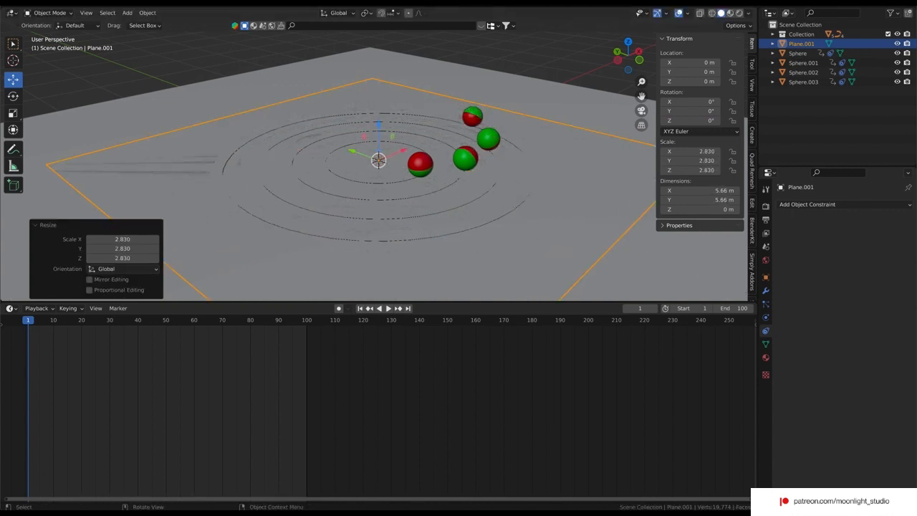
Add a Solidify modifier to the grooved plane (Plane), after its Boolean modifiers
click(331, 69)
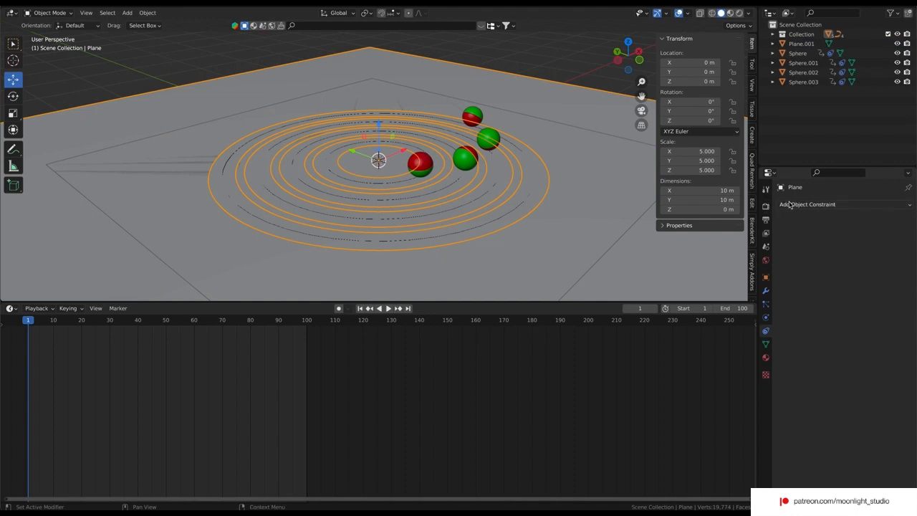
click(793, 47)
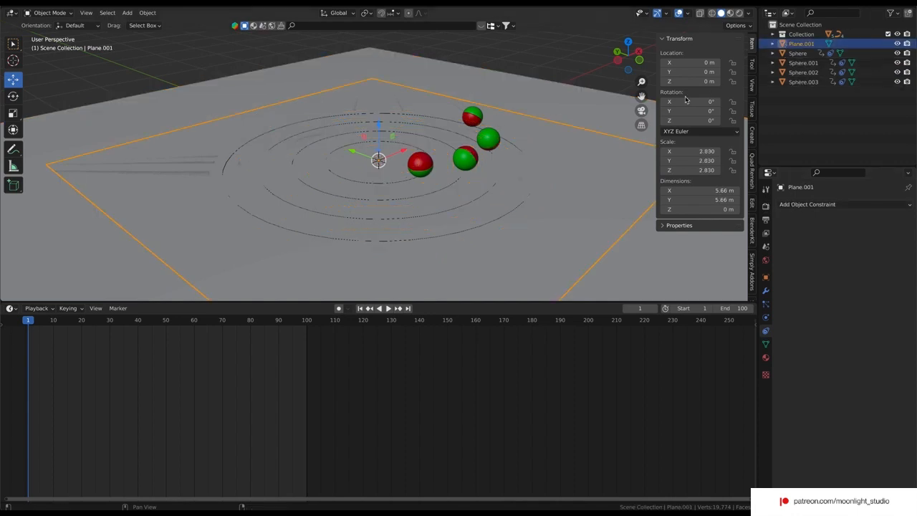
click(611, 107)
click(771, 34)
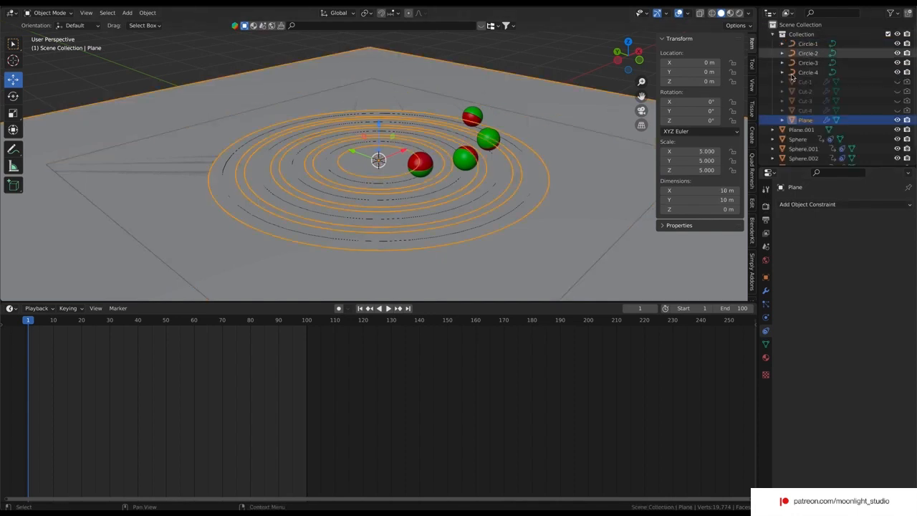
click(765, 290)
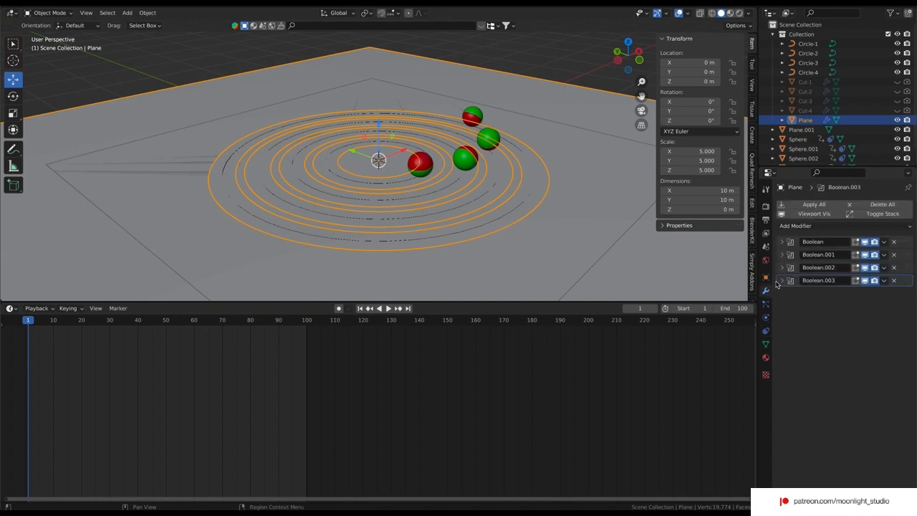
click(795, 226)
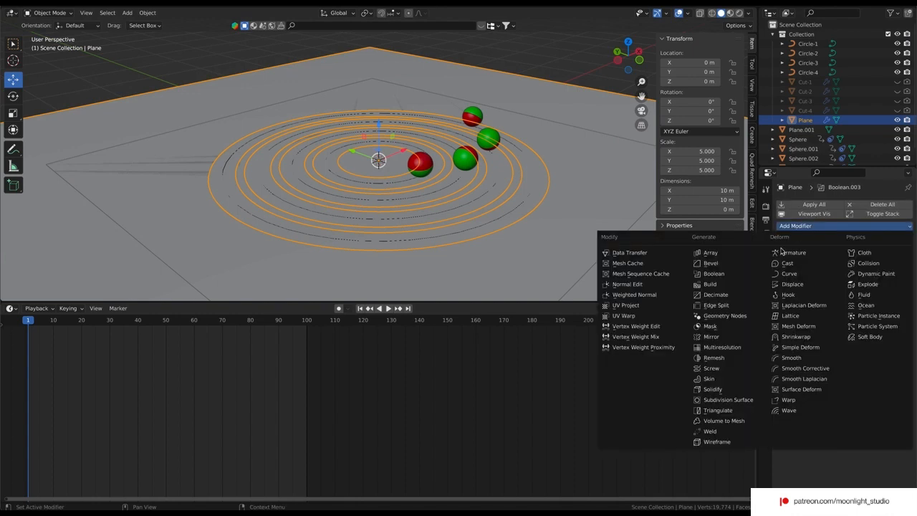
click(726, 388)
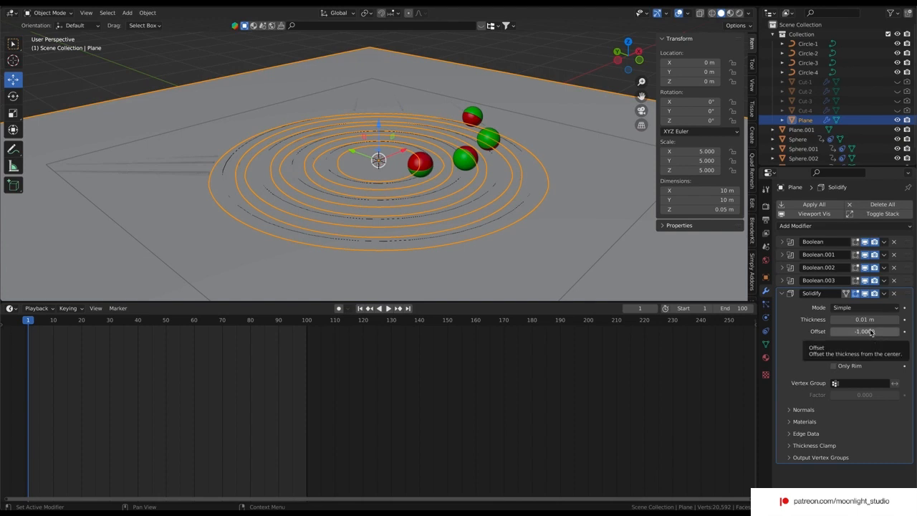
Hide Plane.001 in the viewport and set the grooved plane's Solidify offset to 1
scroll(895, 118, down, 1)
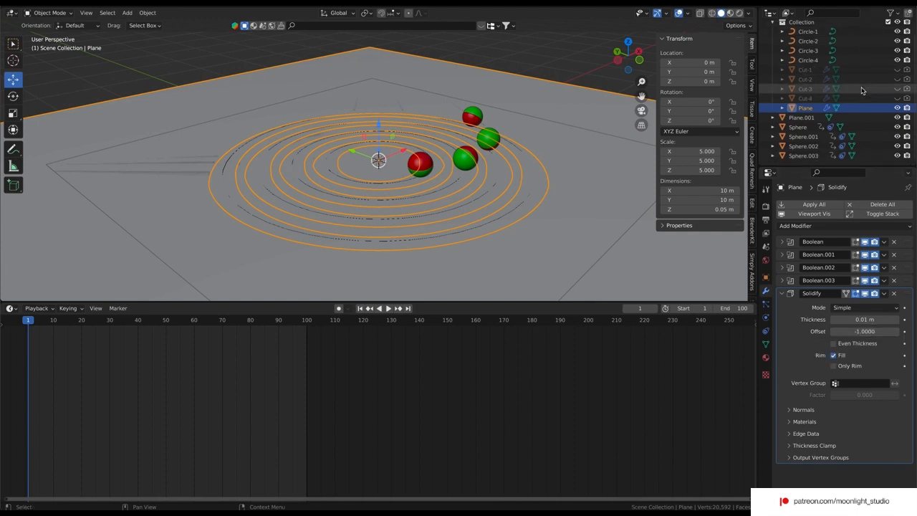
click(896, 118)
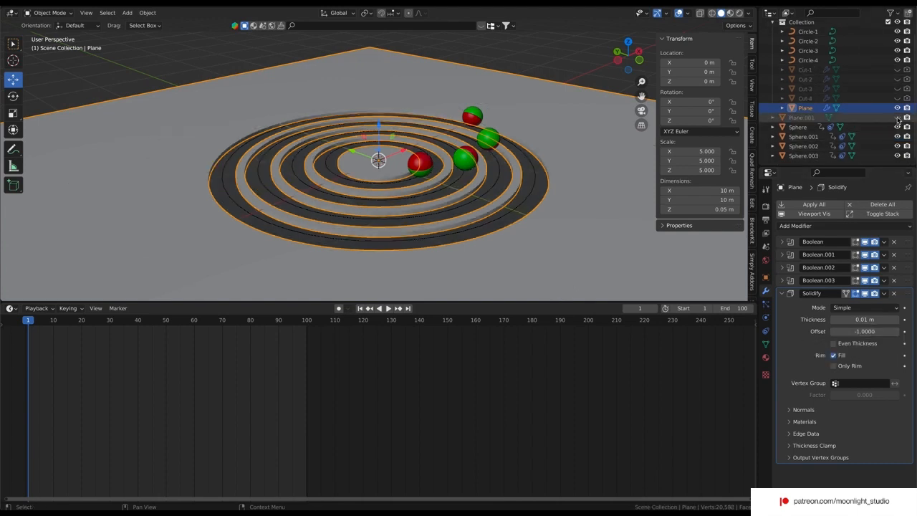
click(858, 330)
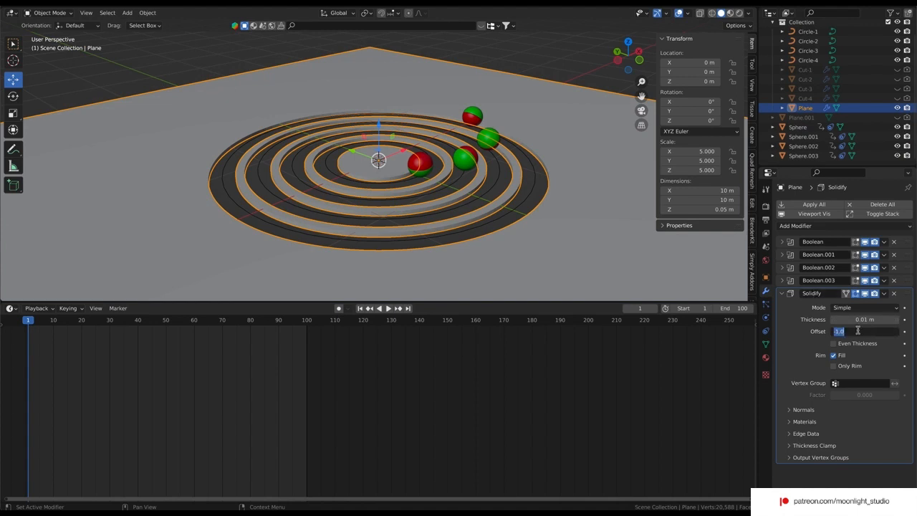
text(1)
key(Return)
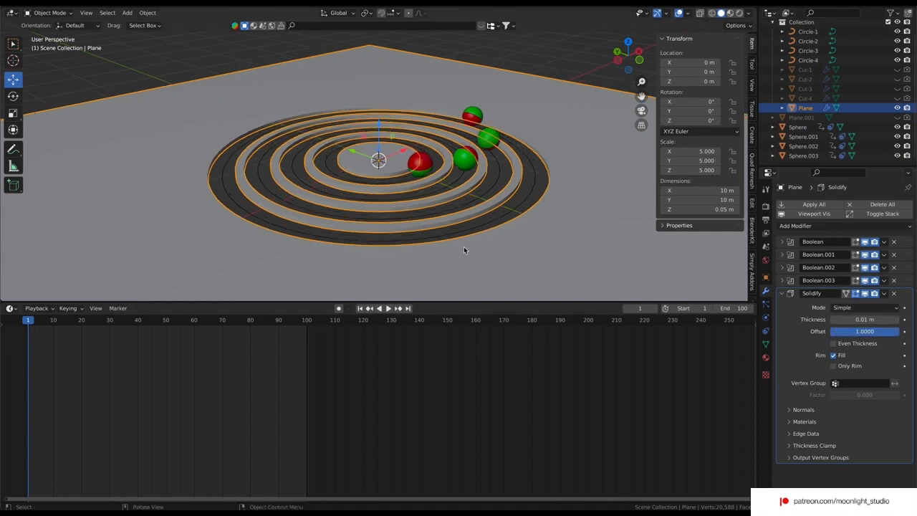
Set the grooved plane's Solidify thickness to 0.005 m and show Plane.001 again
click(847, 320)
click(847, 320)
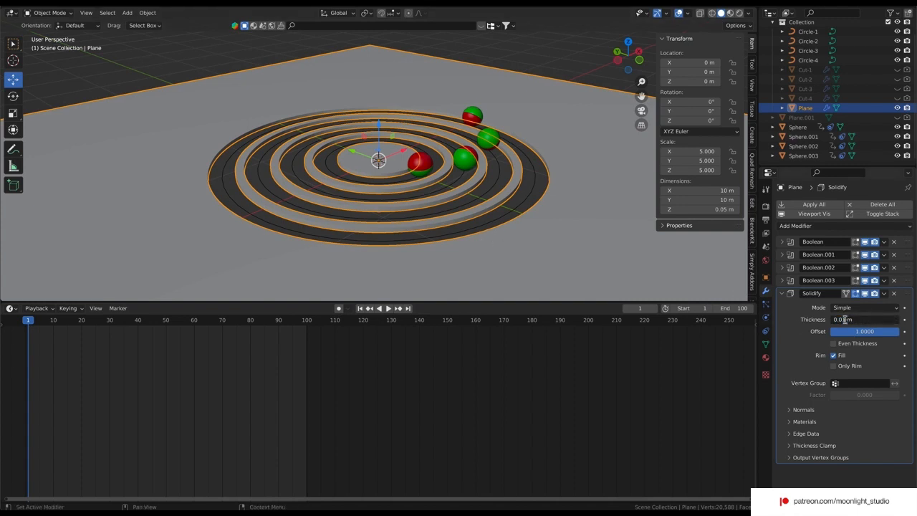
text(0.005)
key(Return)
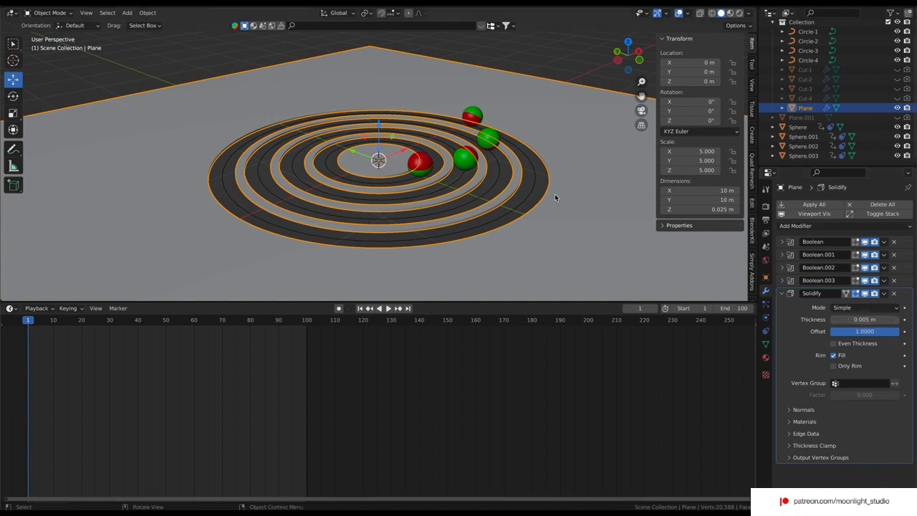
click(897, 117)
click(542, 57)
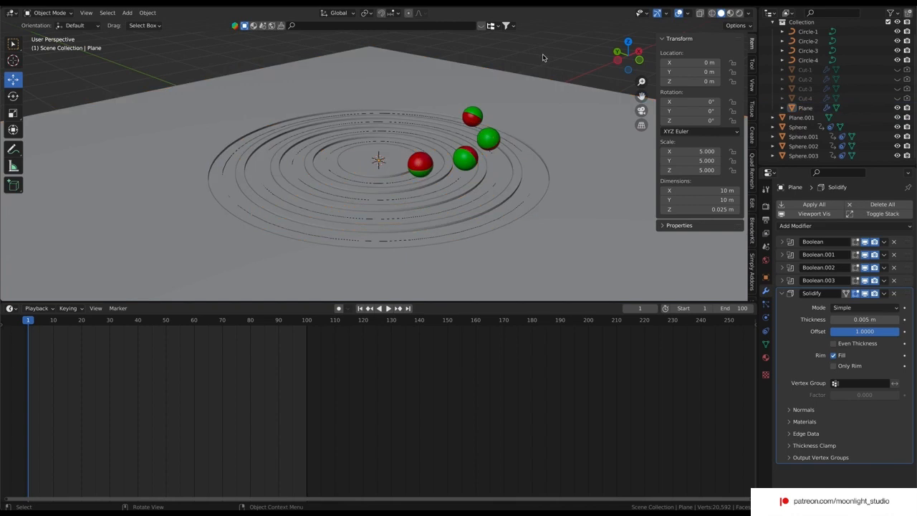
Hide the four path curves, Circle-1 to Circle-4, in the viewport and clear the selection
click(536, 173)
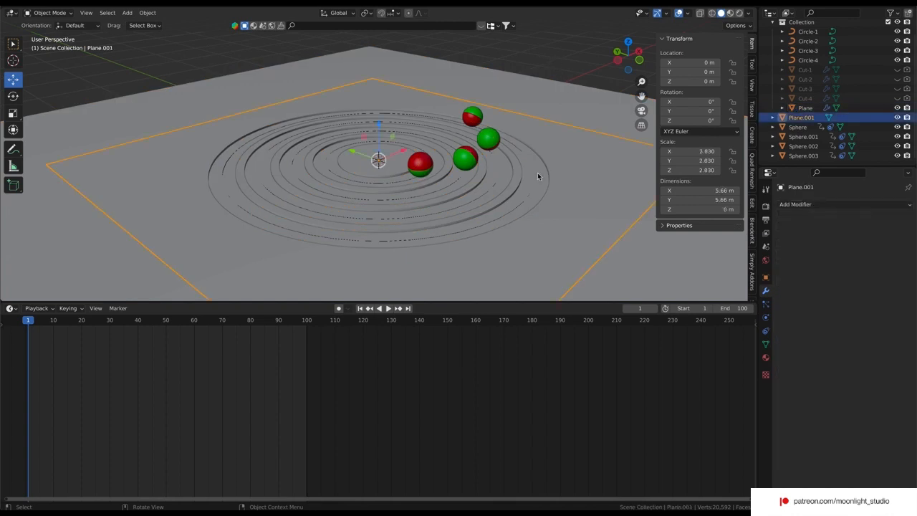
click(897, 60)
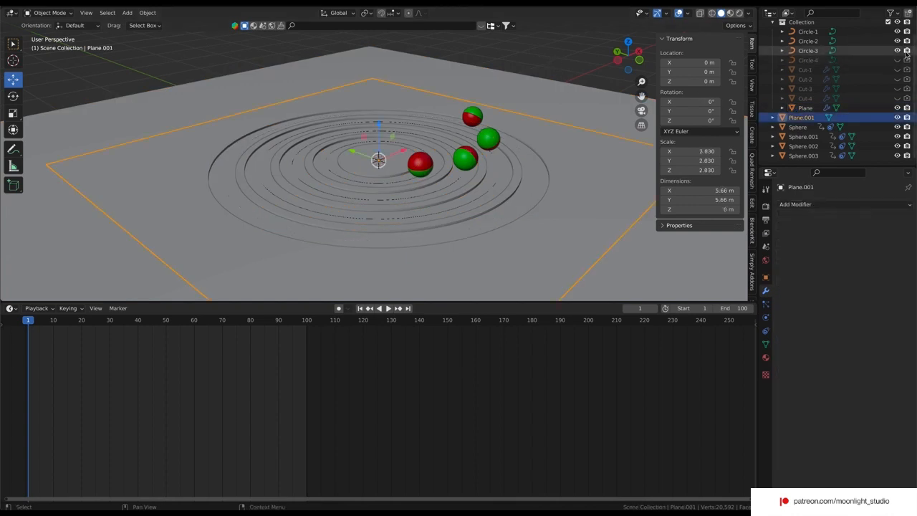
click(896, 51)
click(896, 41)
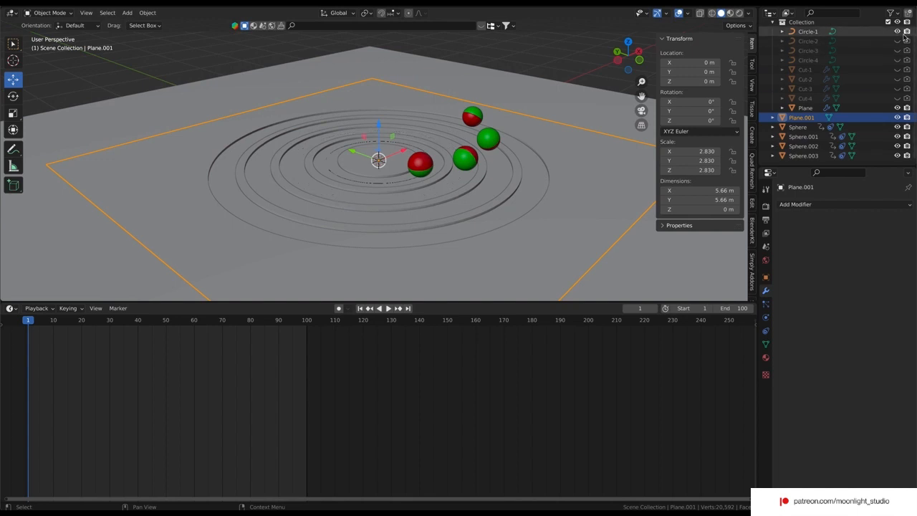
click(897, 32)
click(538, 69)
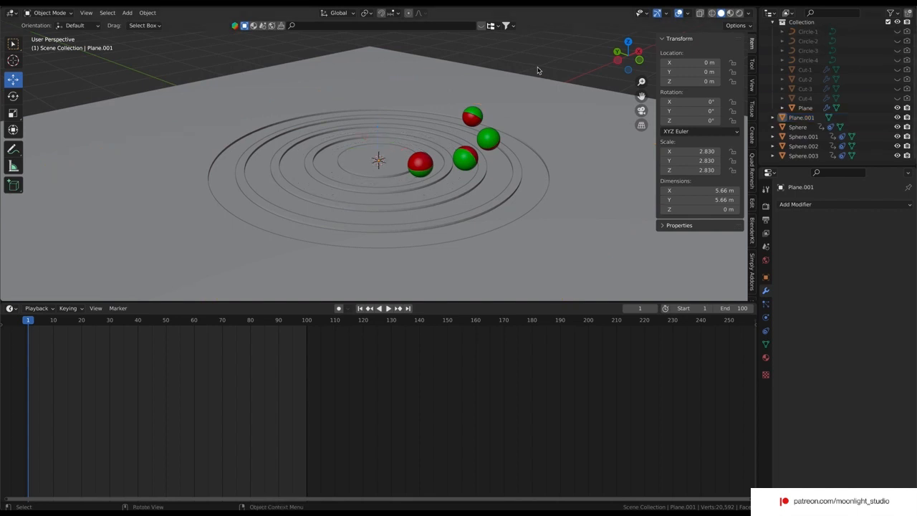
Play the animation to examine the spheres rolling along the thickened grooves, stopping at frame 98
click(537, 167)
click(580, 109)
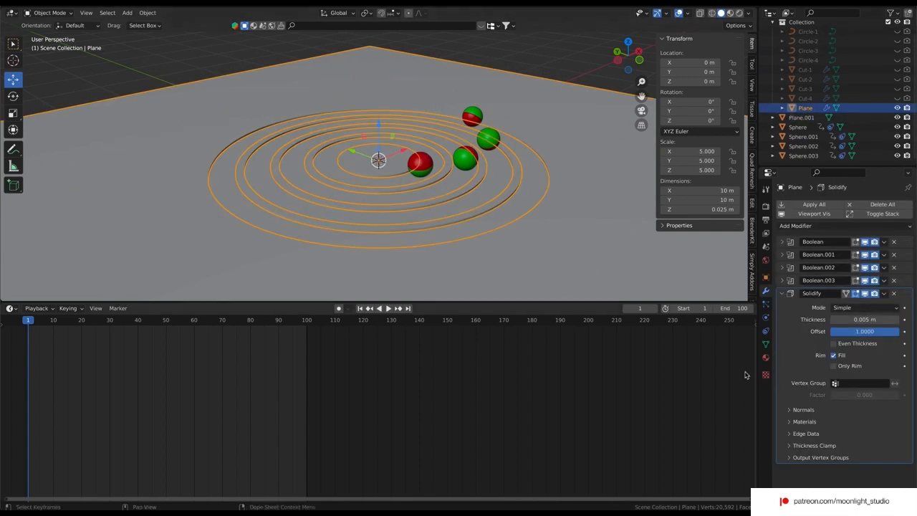
click(765, 359)
click(581, 69)
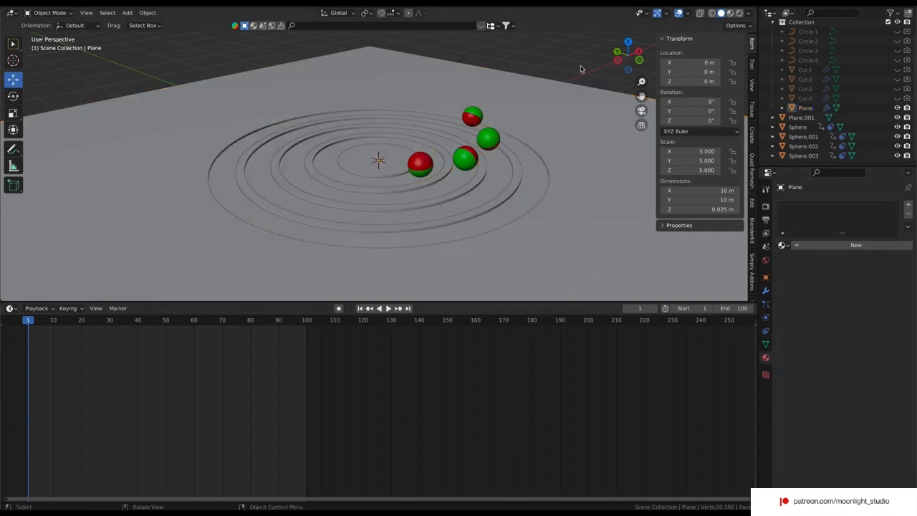
click(387, 309)
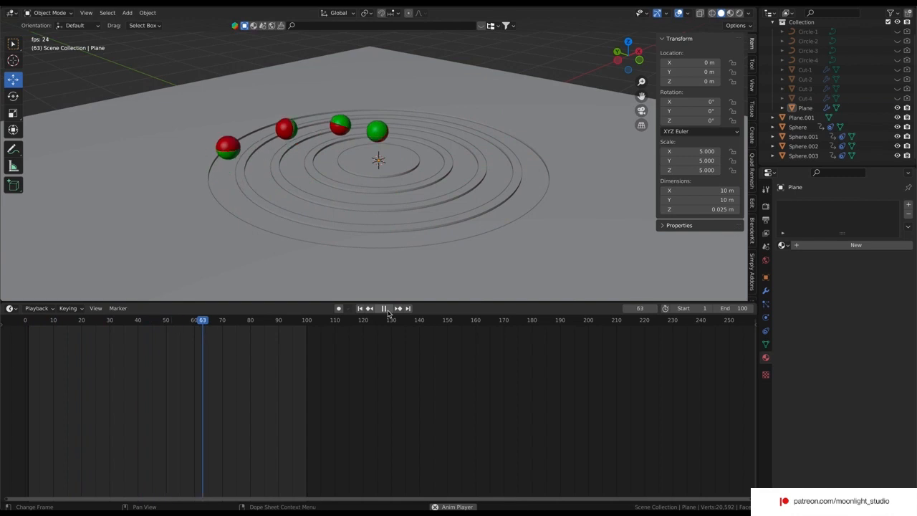
click(385, 308)
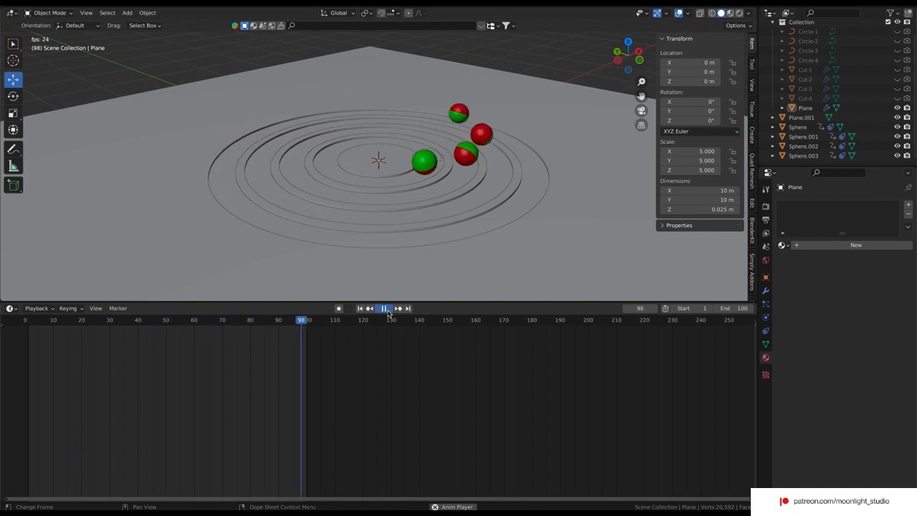
Add a Bevel modifier to the grooved plane after Solidify to round the groove edges
click(400, 205)
click(765, 290)
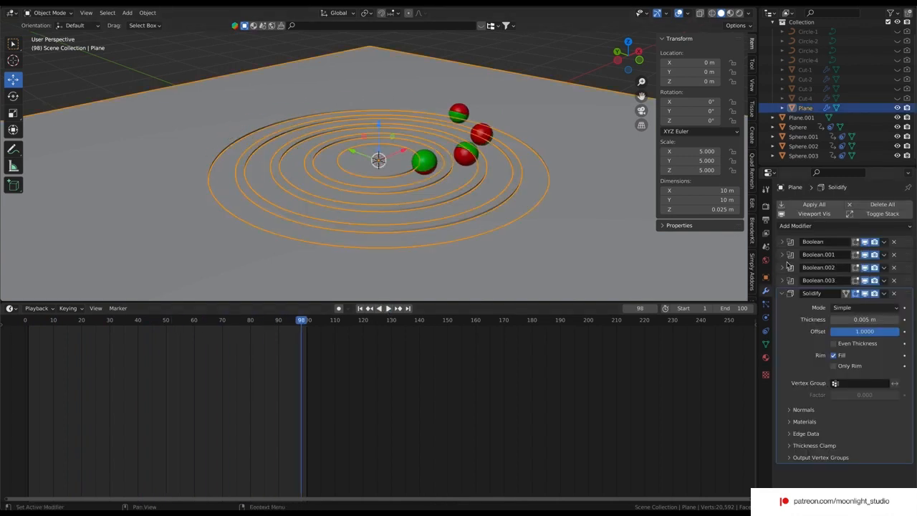
click(792, 226)
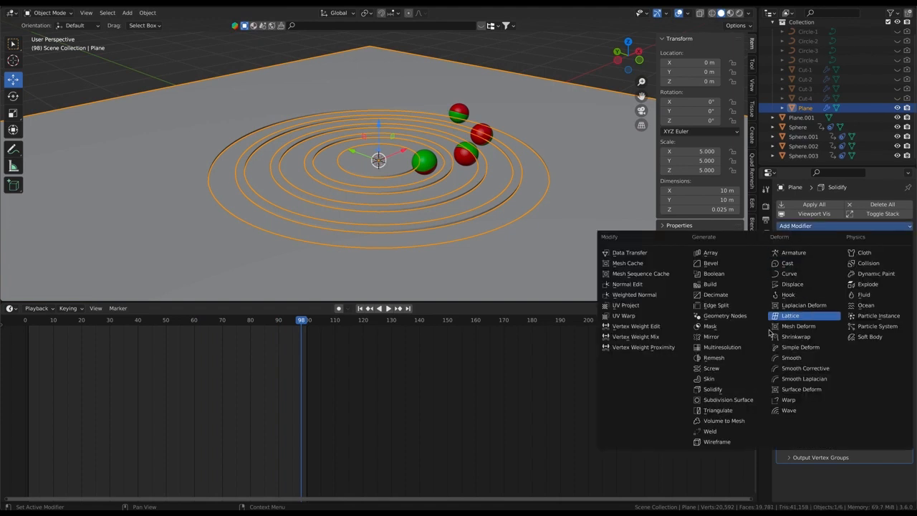
click(719, 264)
click(526, 67)
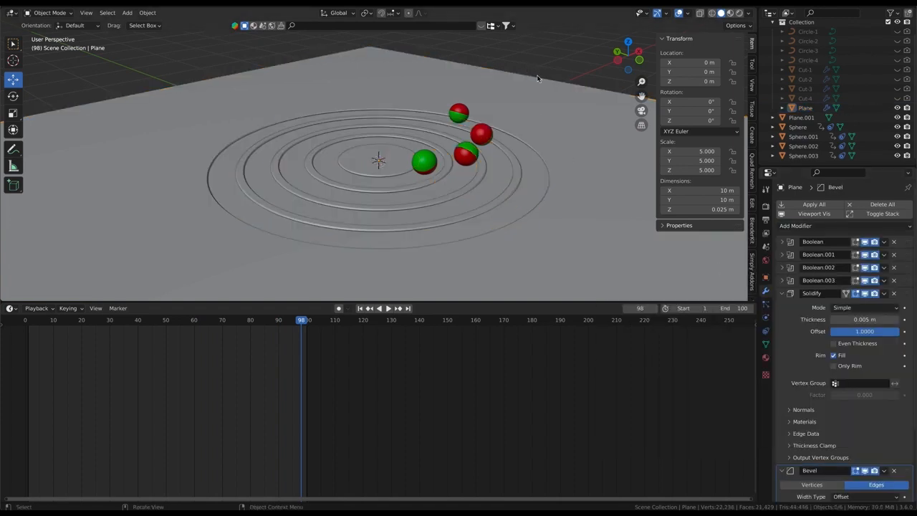
Set the grooved plane's Bevel segments to 3 and deselect the plane
click(491, 202)
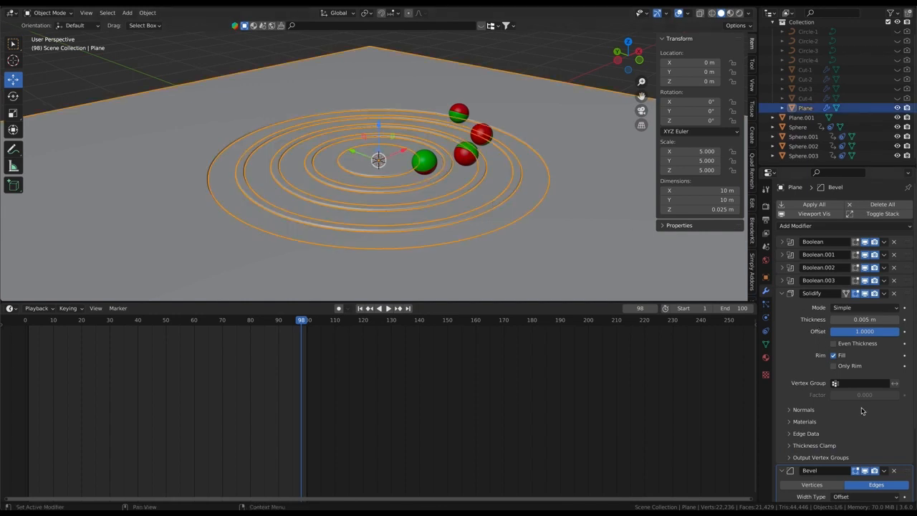
scroll(861, 411, down, 4)
drag(886, 428, 895, 429)
click(895, 429)
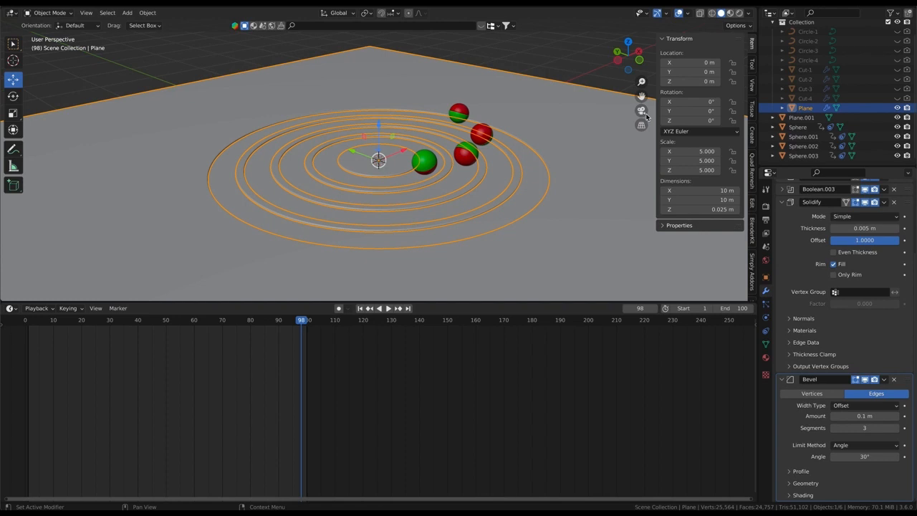
click(594, 56)
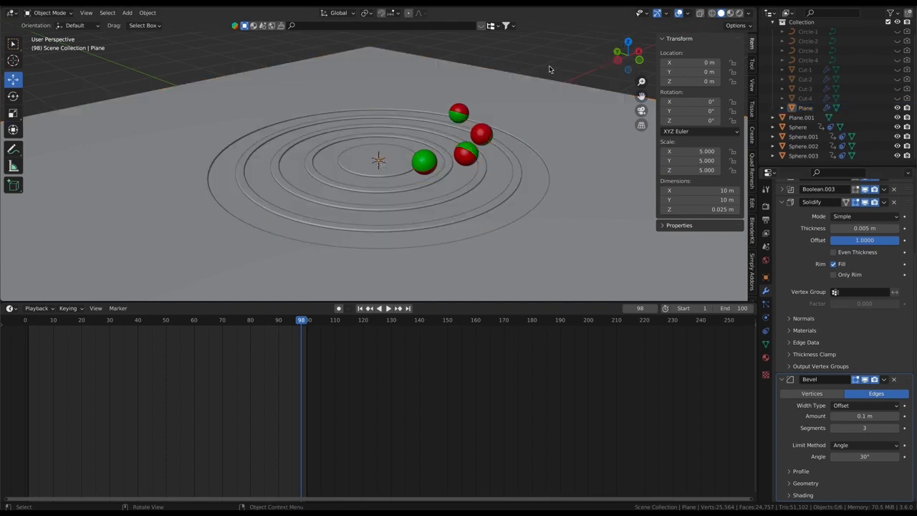